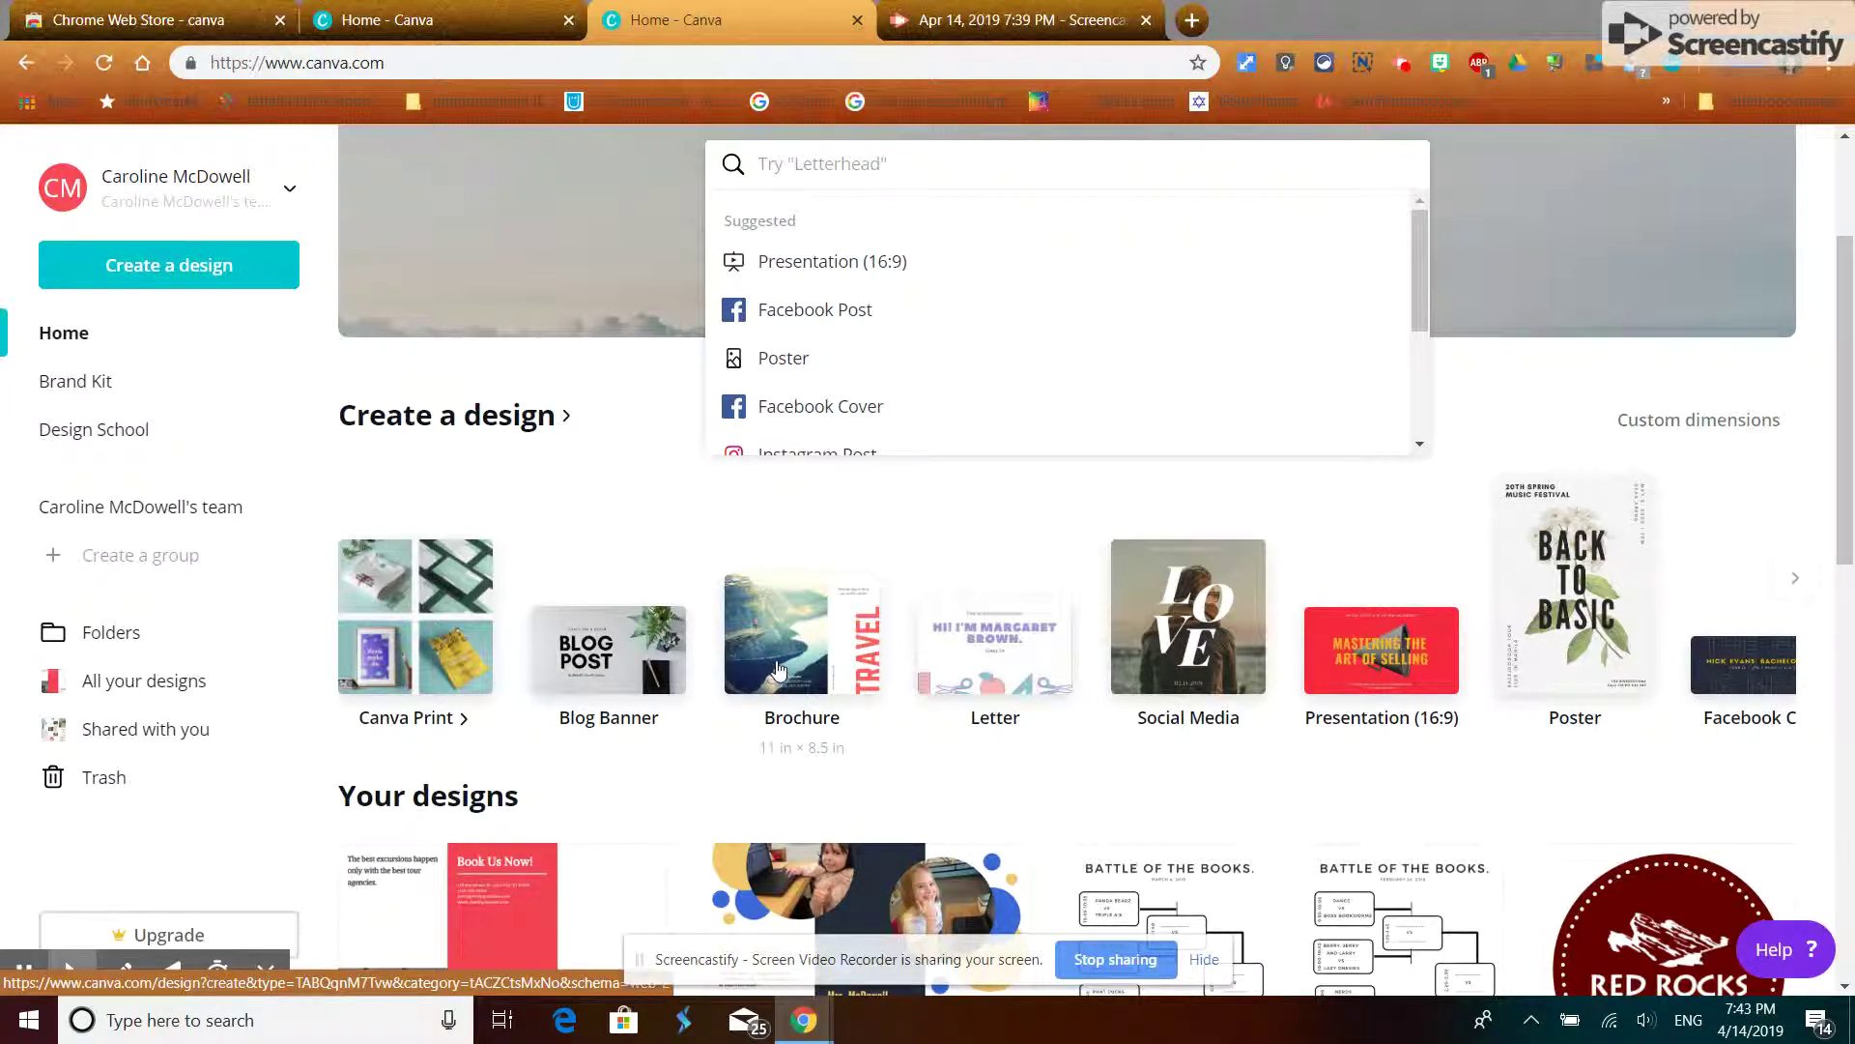
# - Browse the available design types on the home page, then return to the start of the list
pyautogui.click(1798, 583)
pyautogui.click(1798, 583)
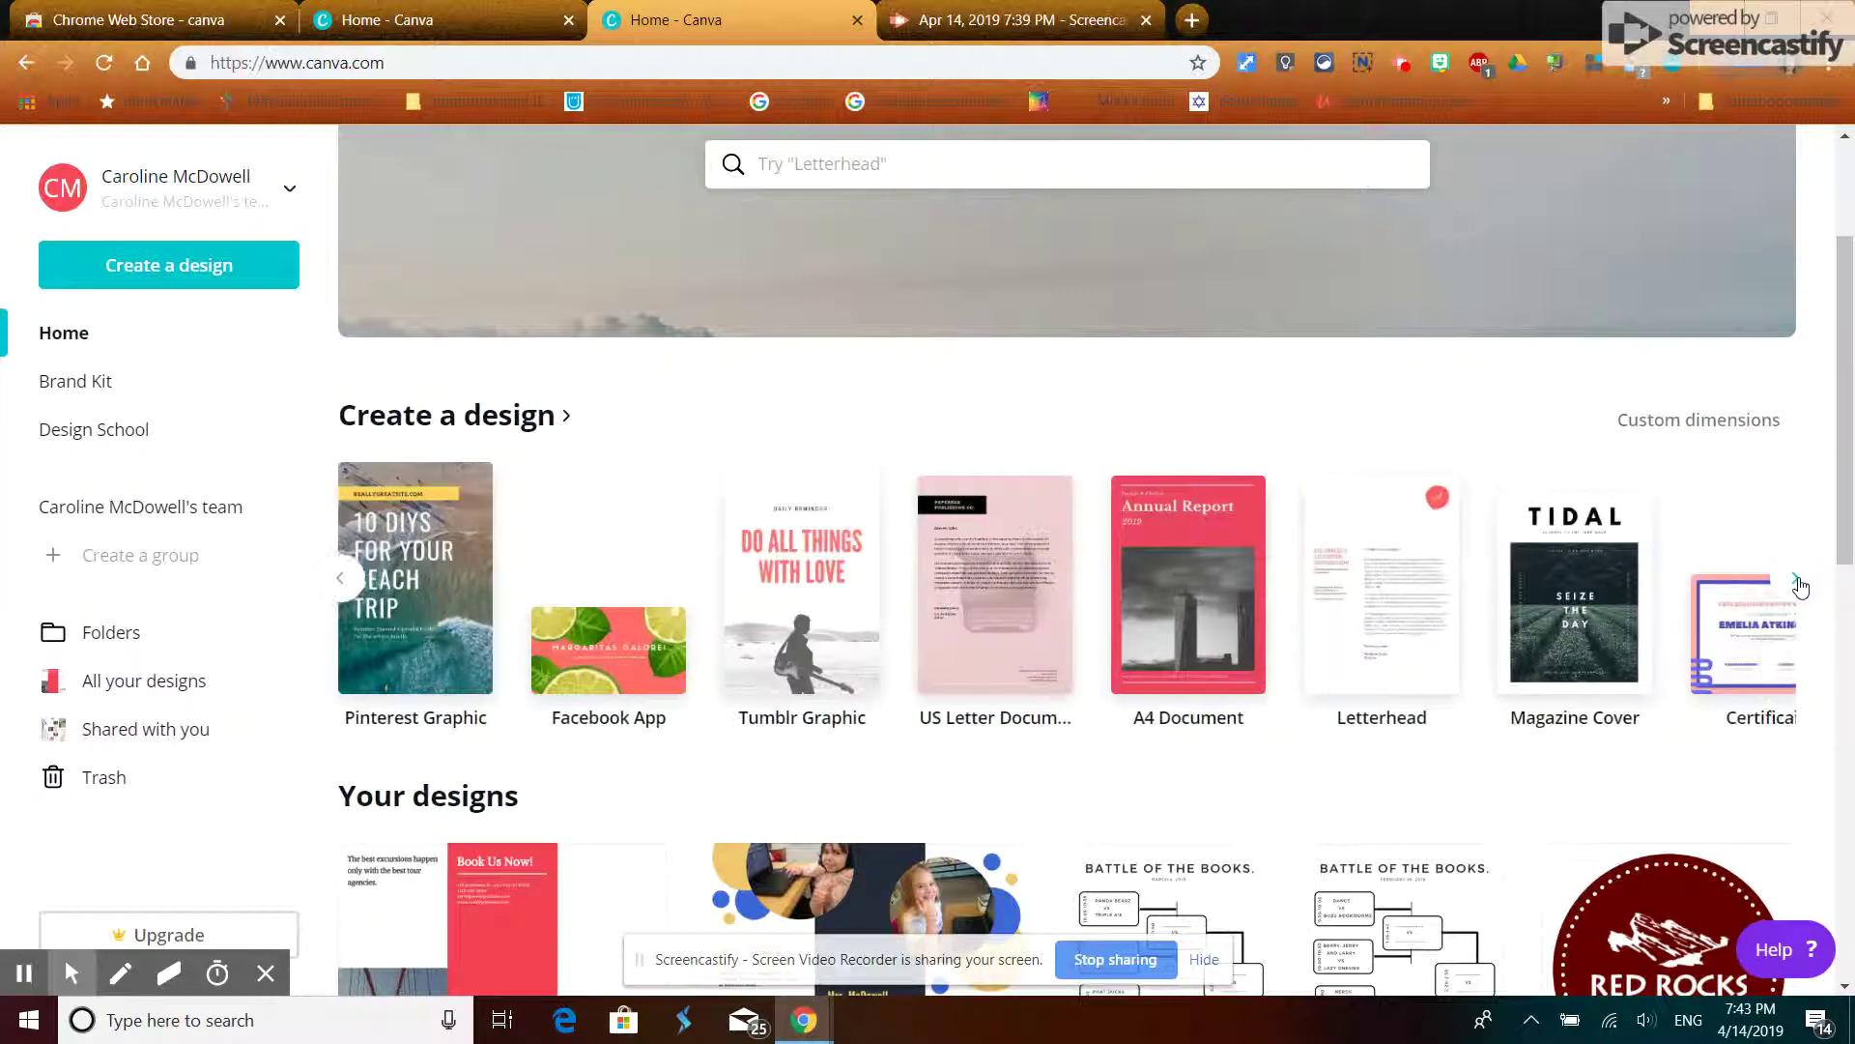
pyautogui.click(1798, 583)
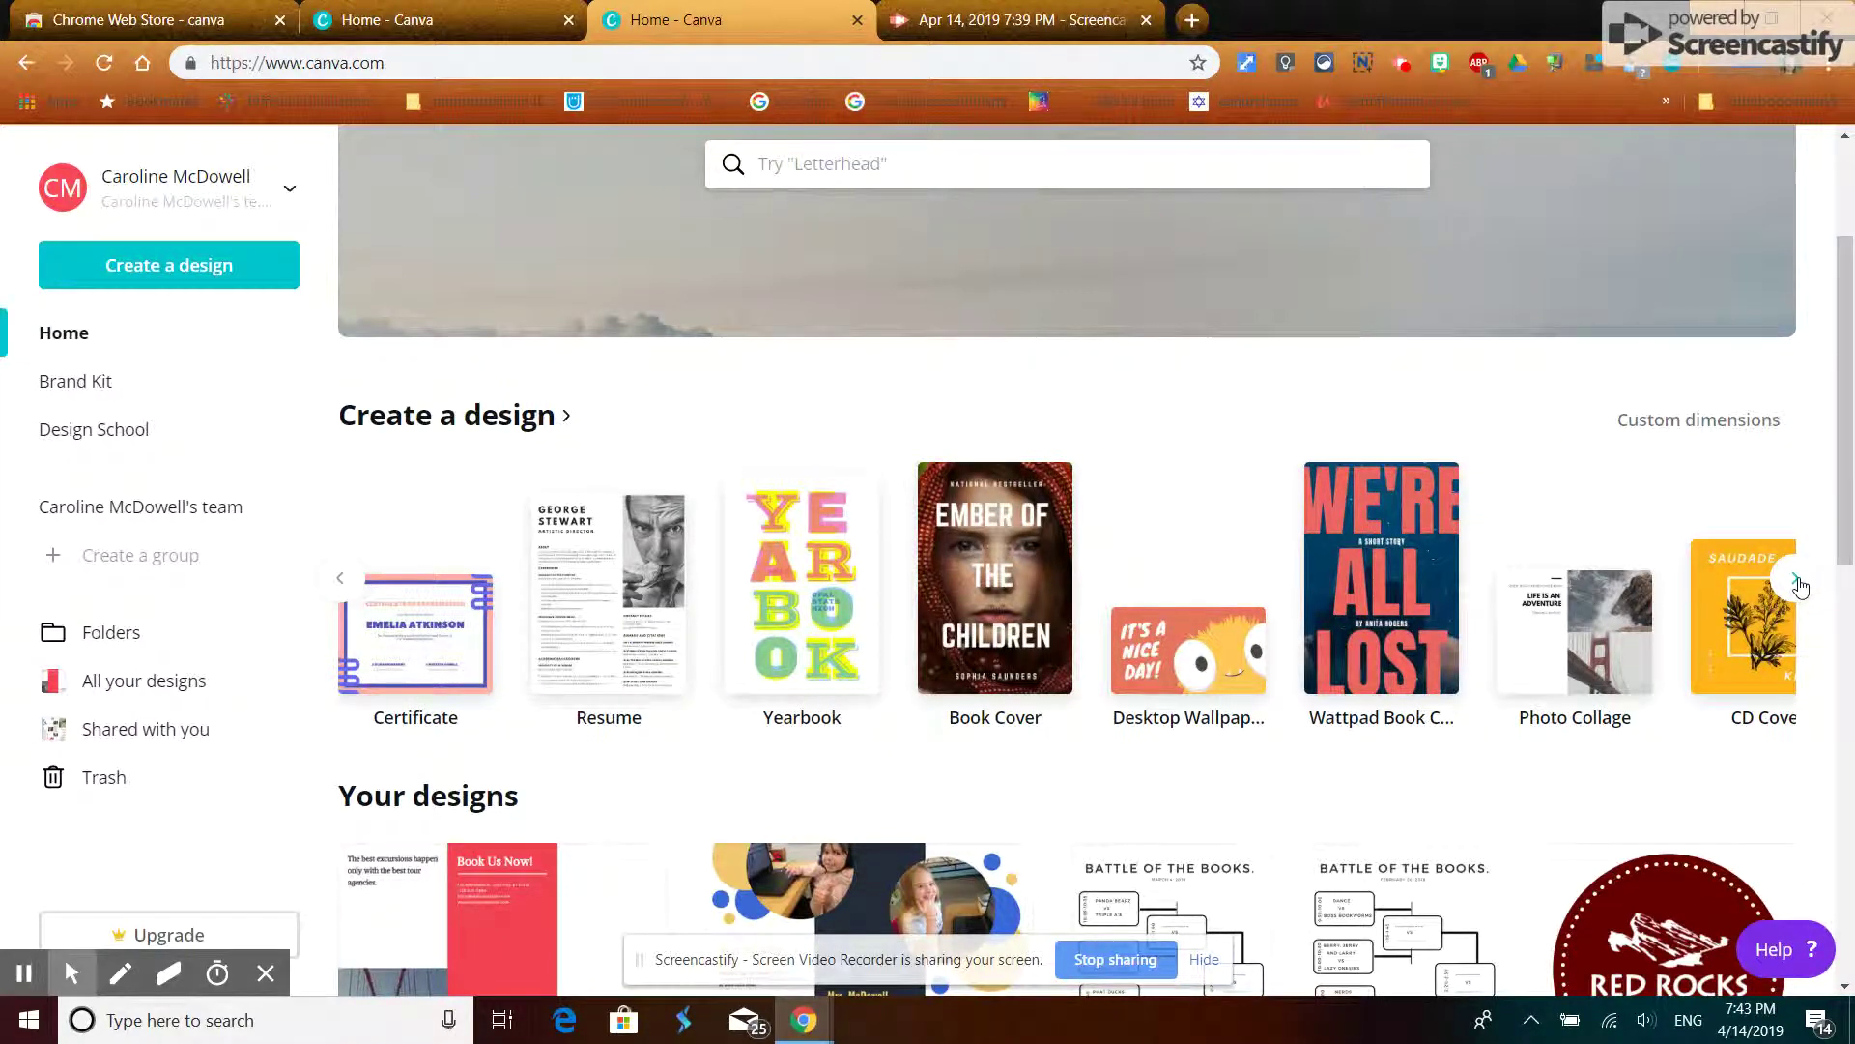
pyautogui.click(1797, 582)
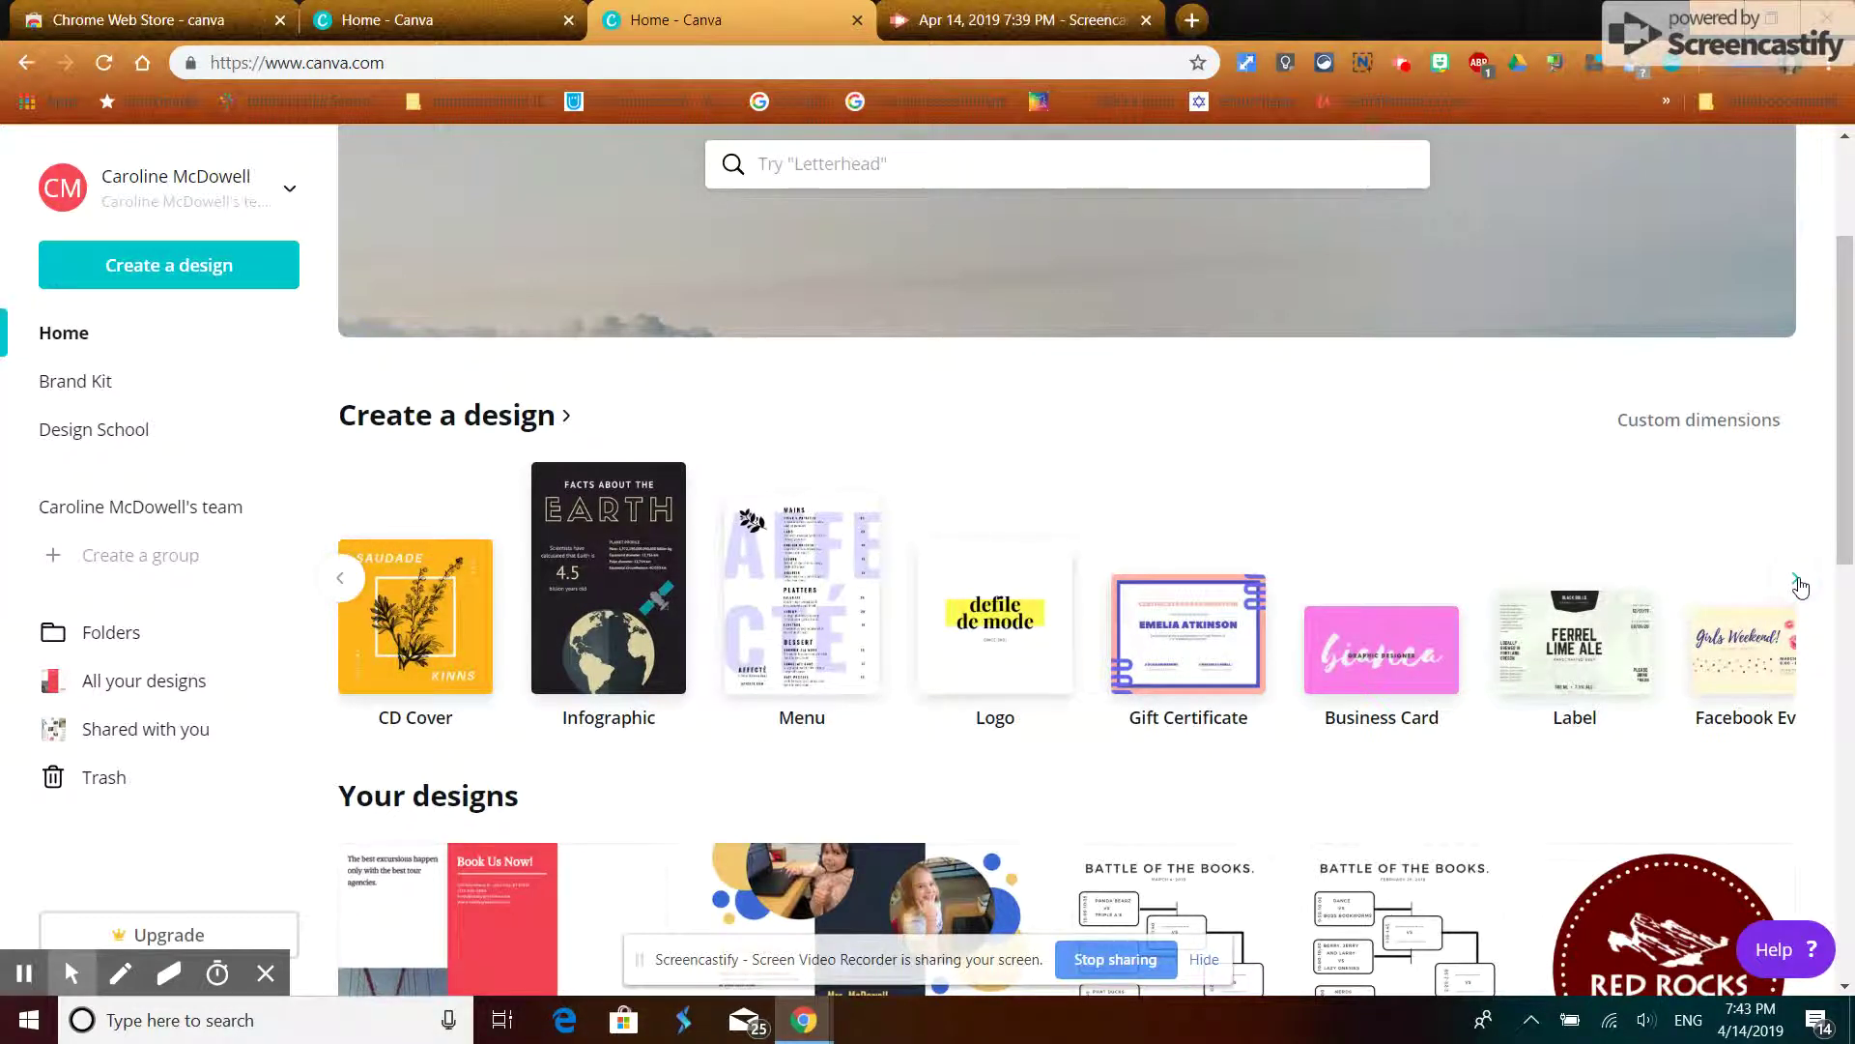
pyautogui.click(345, 584)
pyautogui.click(346, 583)
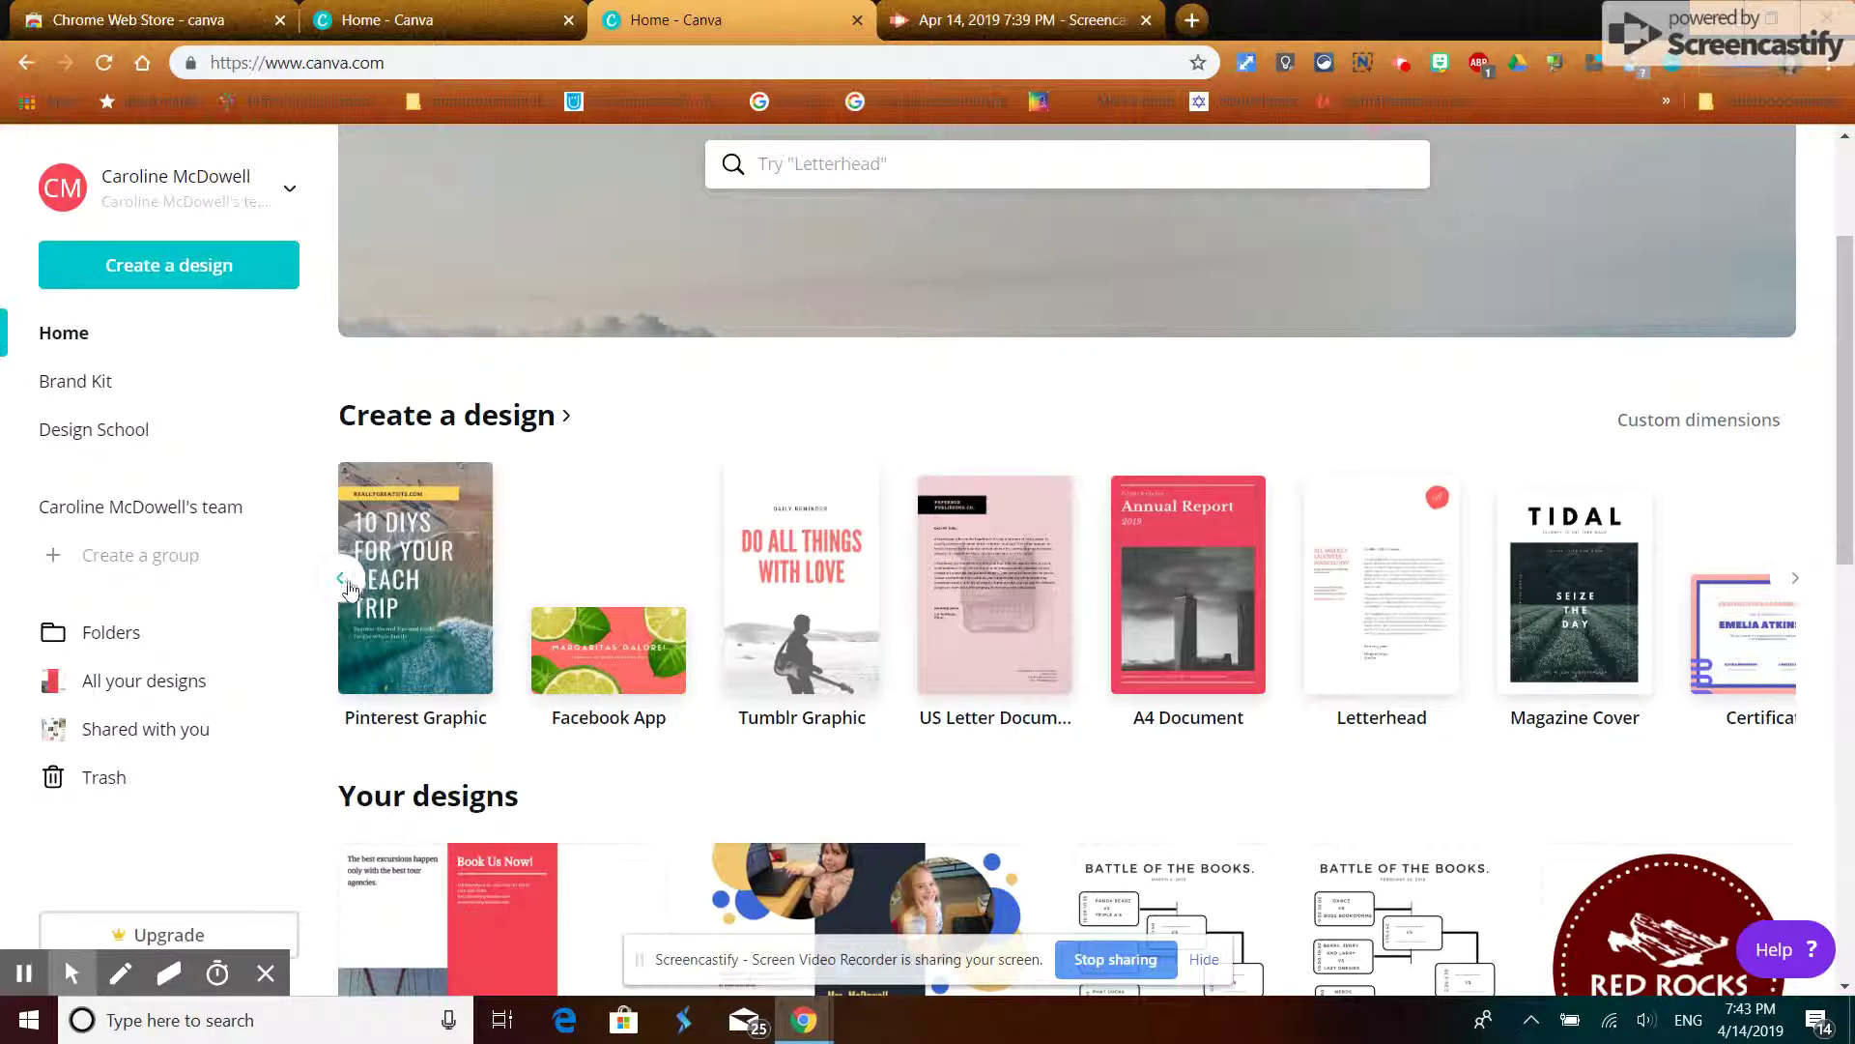
pyautogui.click(352, 584)
pyautogui.click(353, 586)
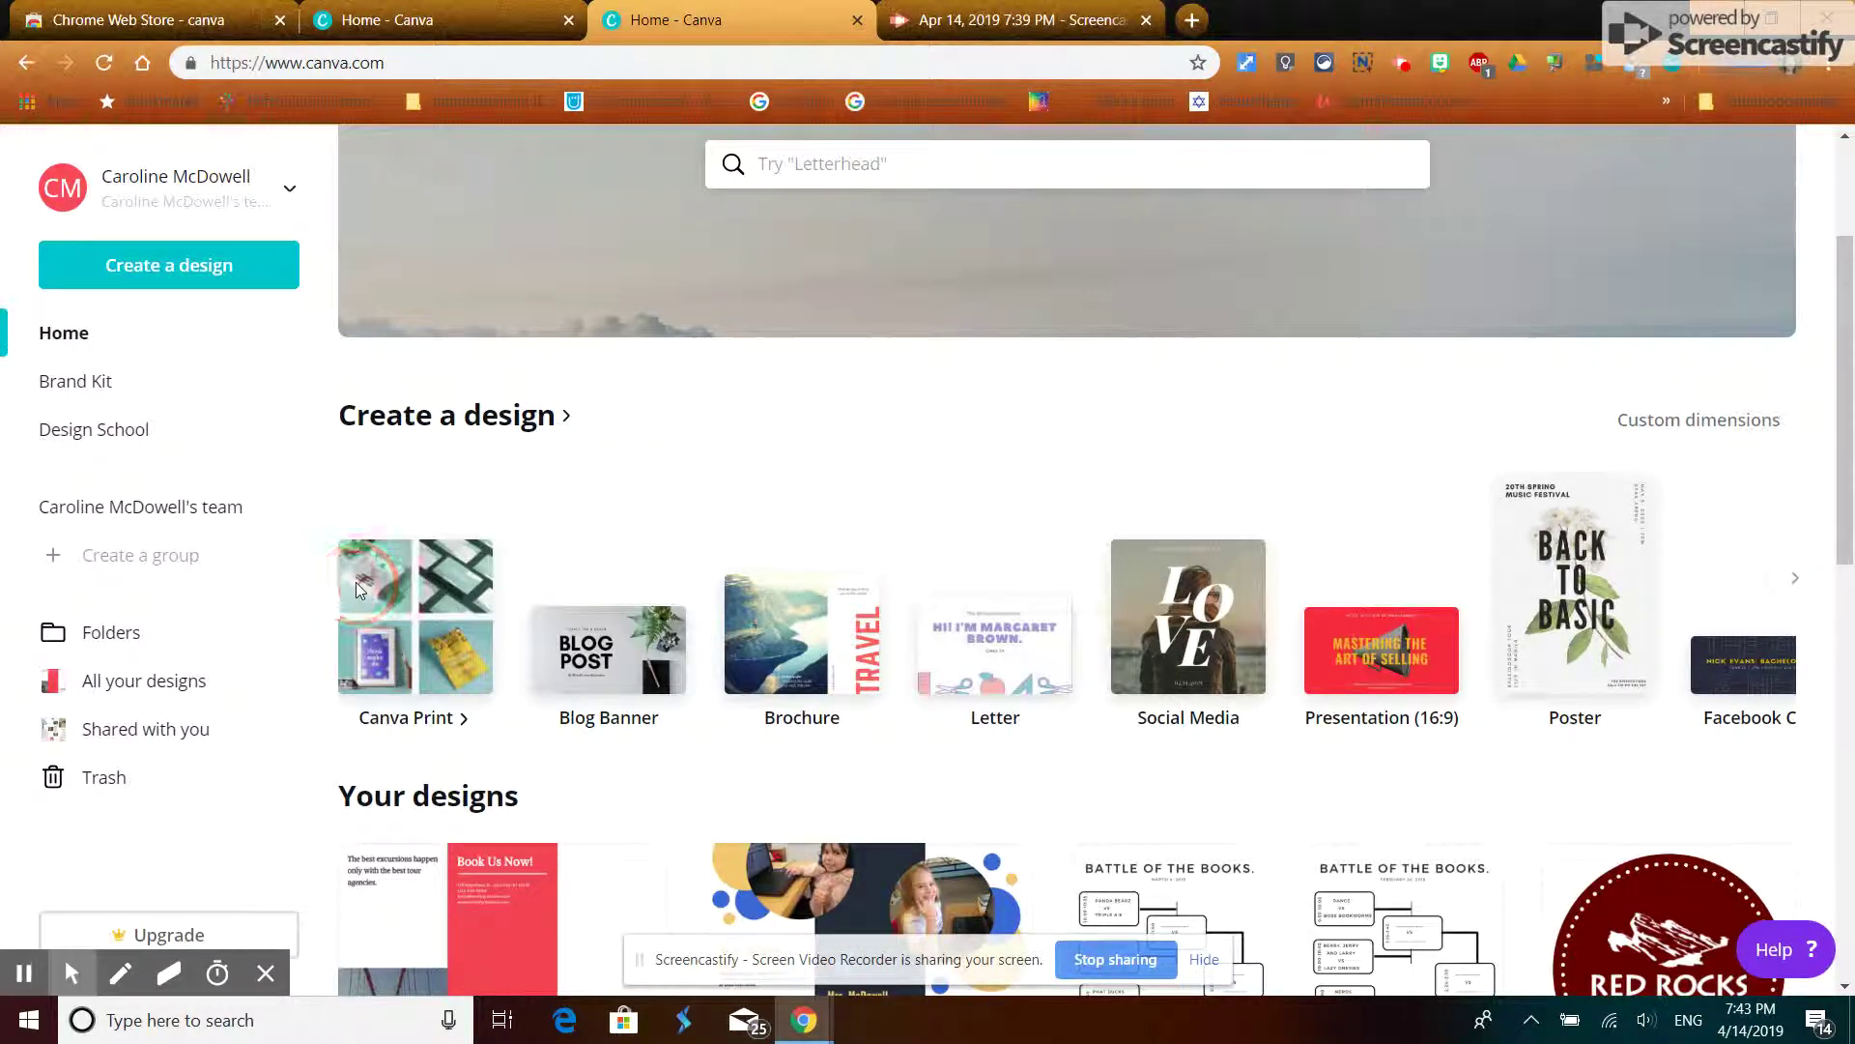
# - Create a new brochure design and apply the cover page of the Red New York Travel Brochure template
pyautogui.click(807, 626)
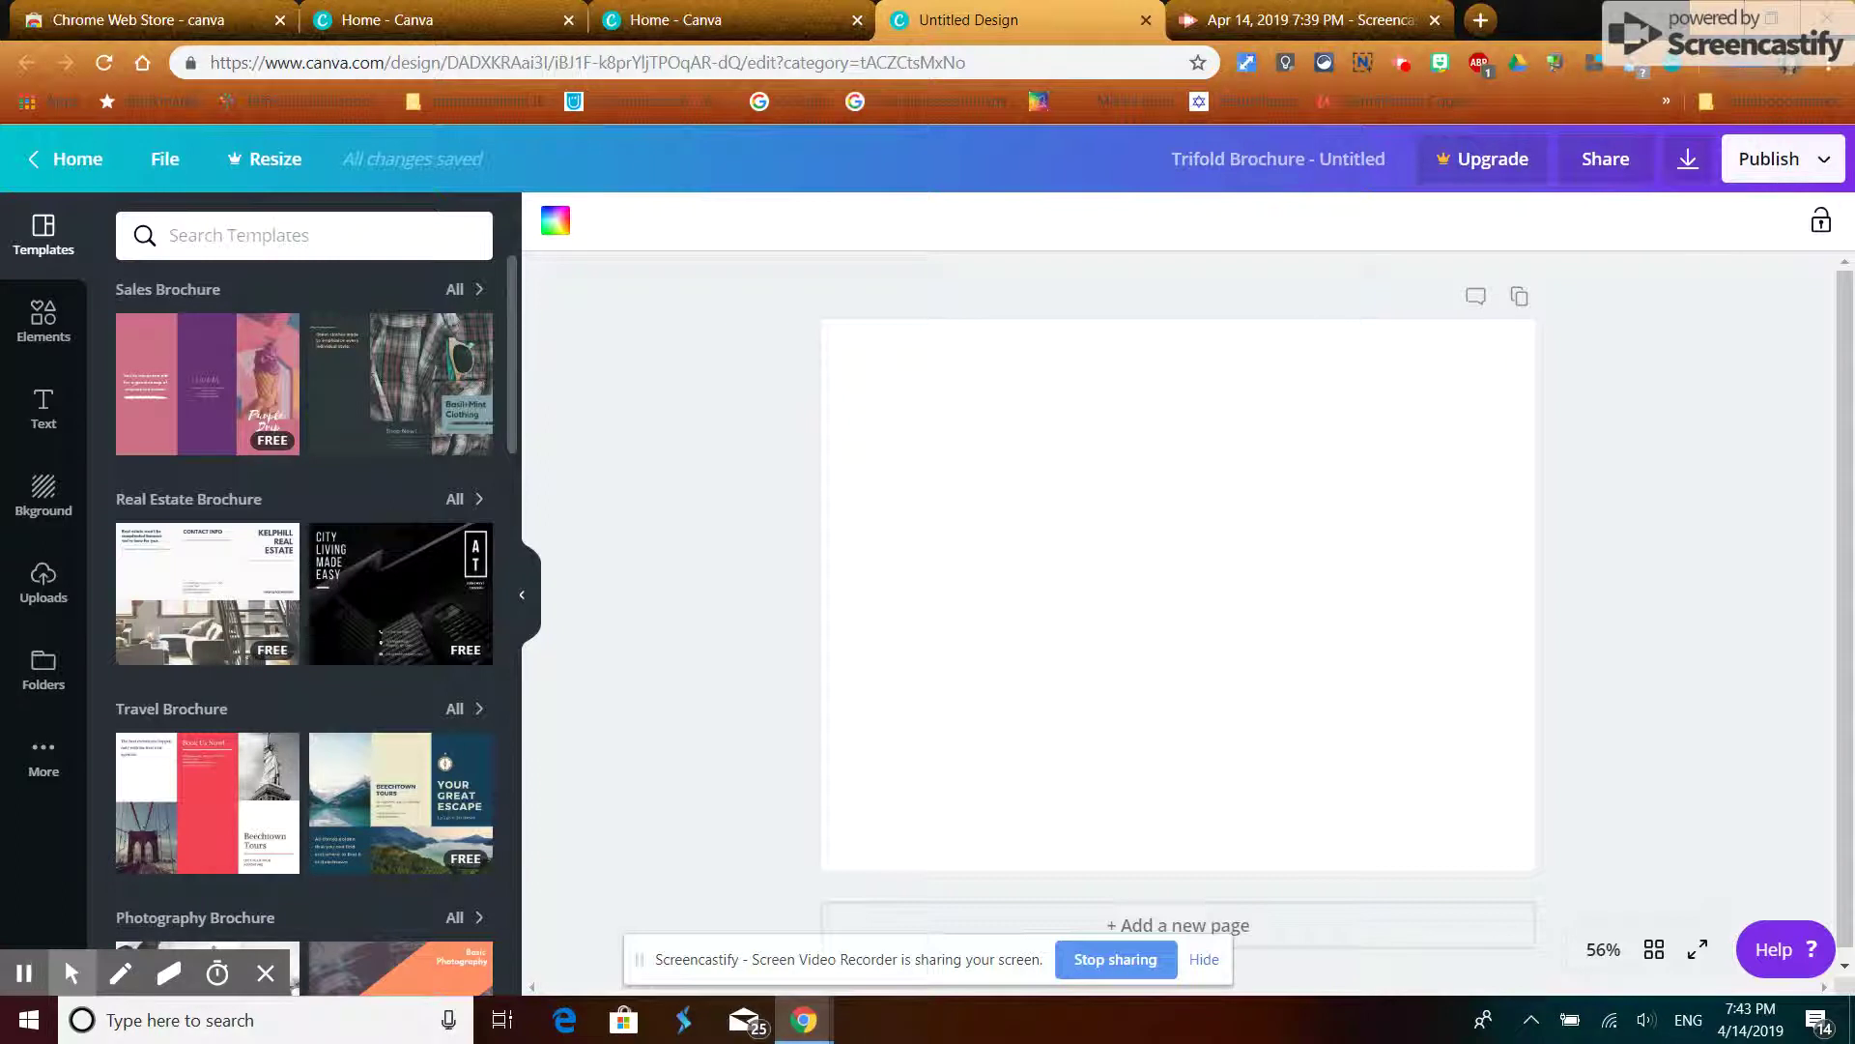
pyautogui.click(211, 795)
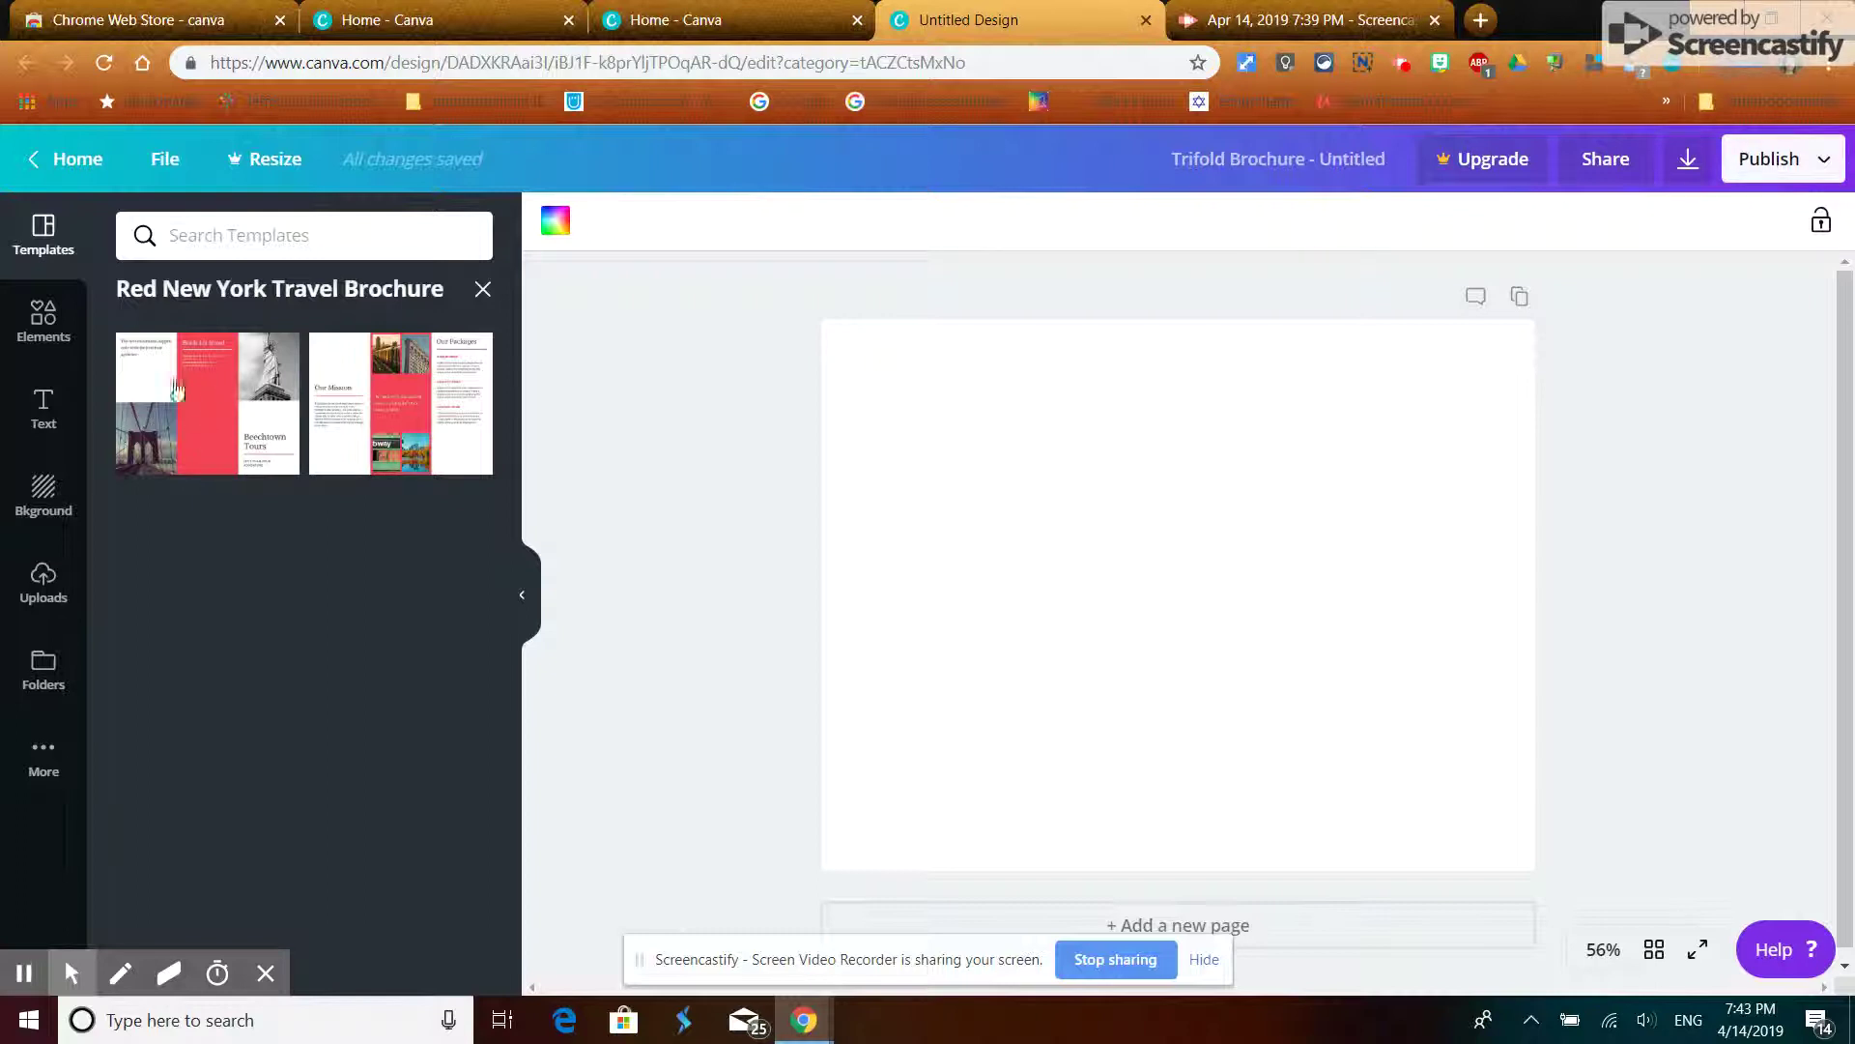
pyautogui.click(225, 420)
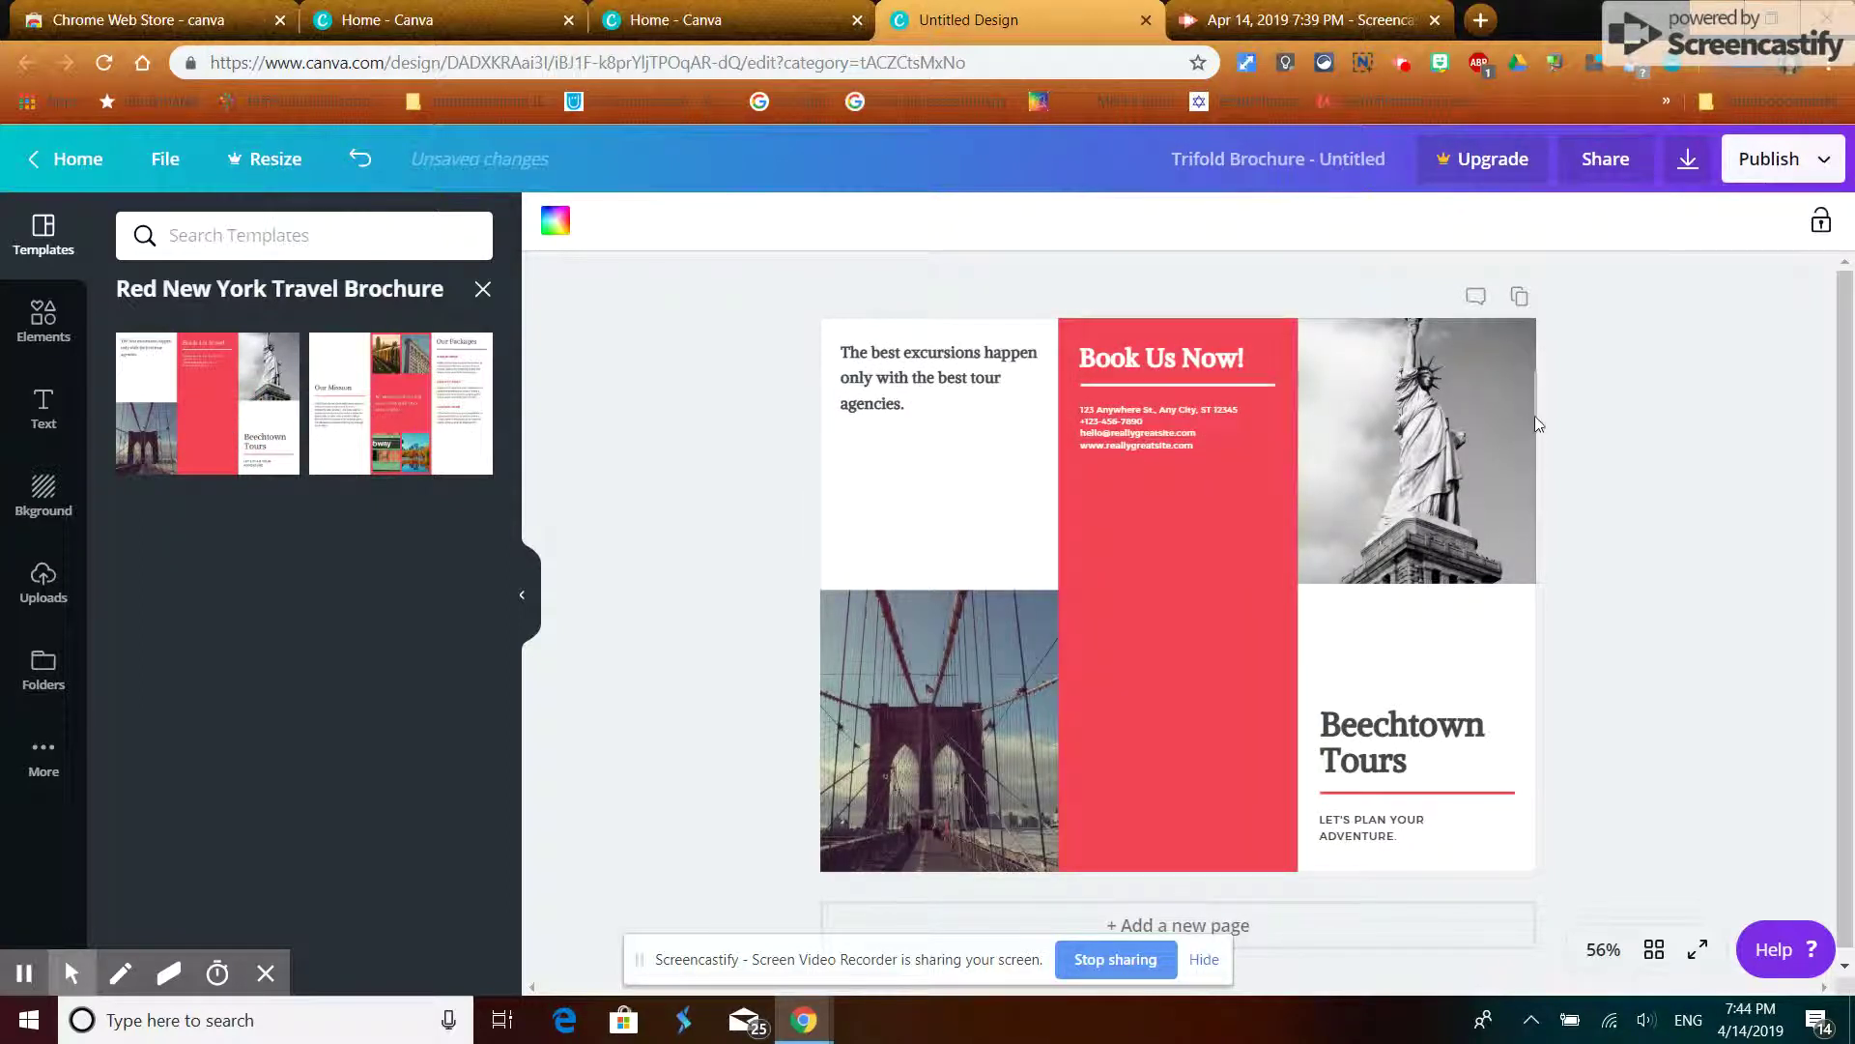
# - Duplicate the brochure page and look over both pages
pyautogui.click(1520, 288)
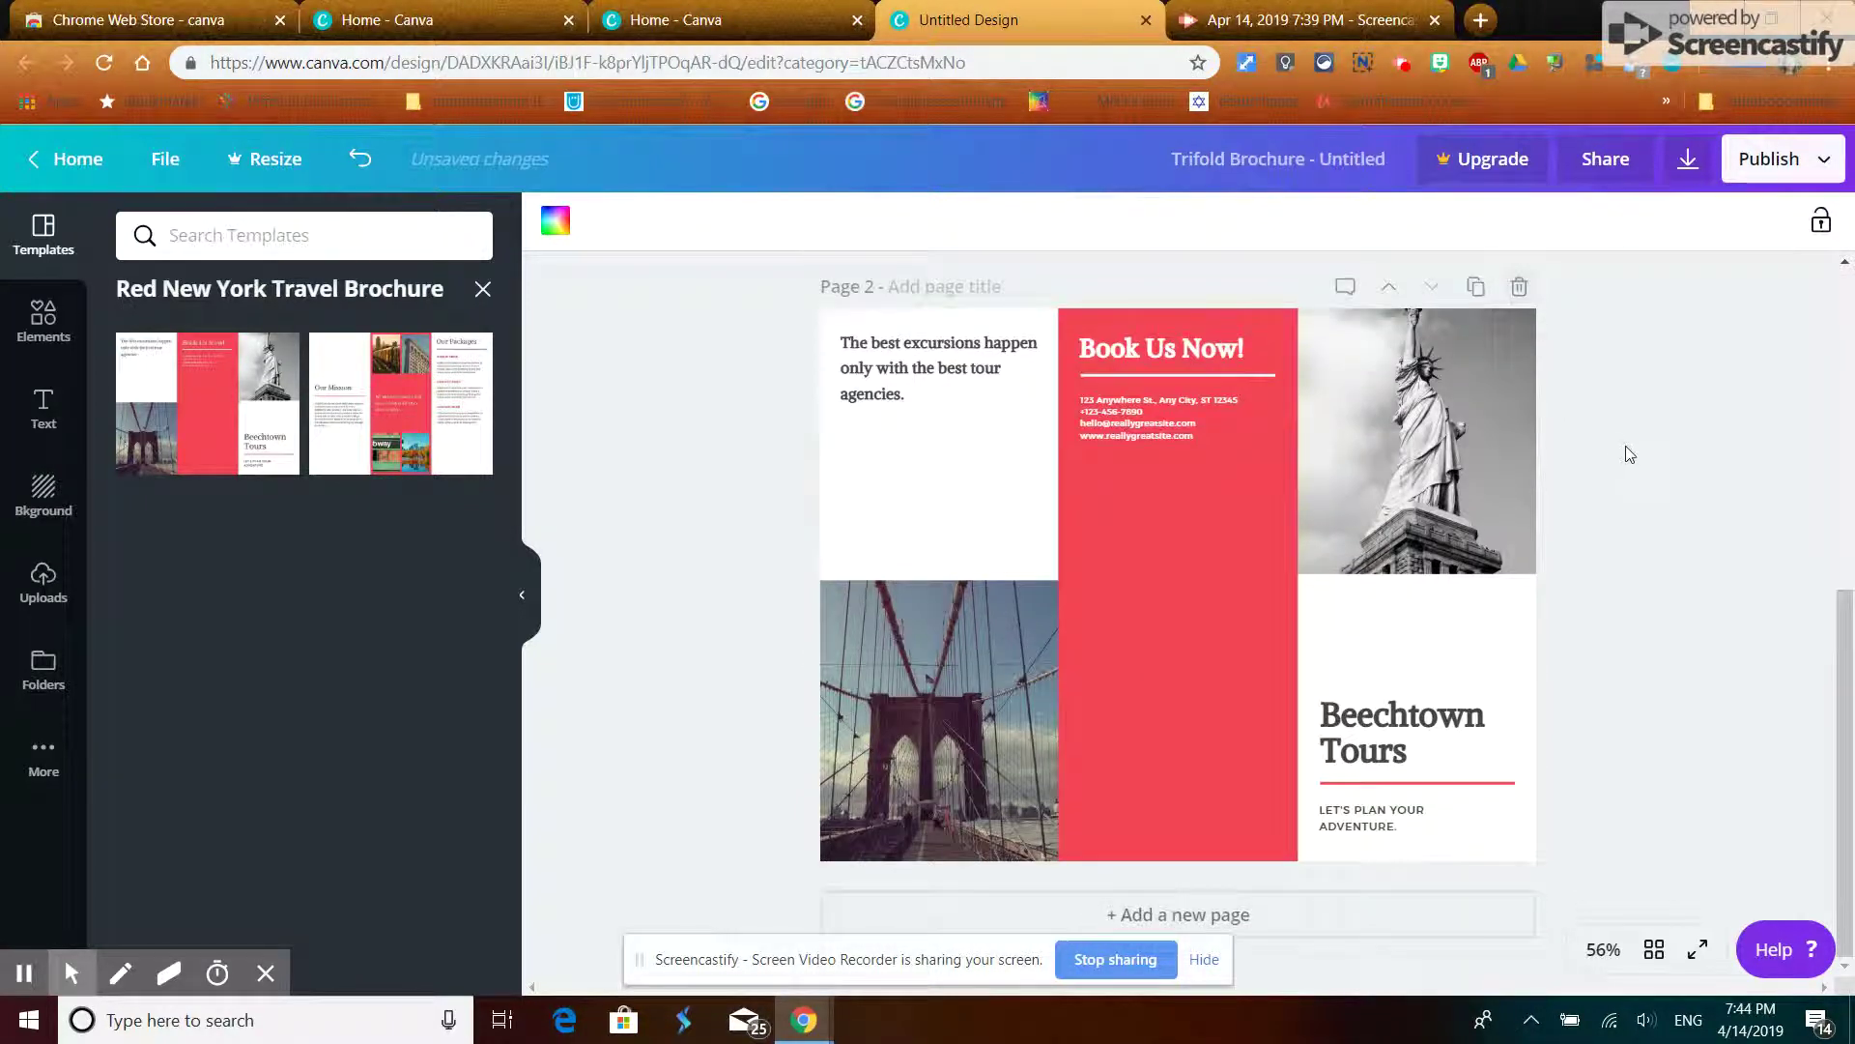
pyautogui.scroll(6, 1630, 454)
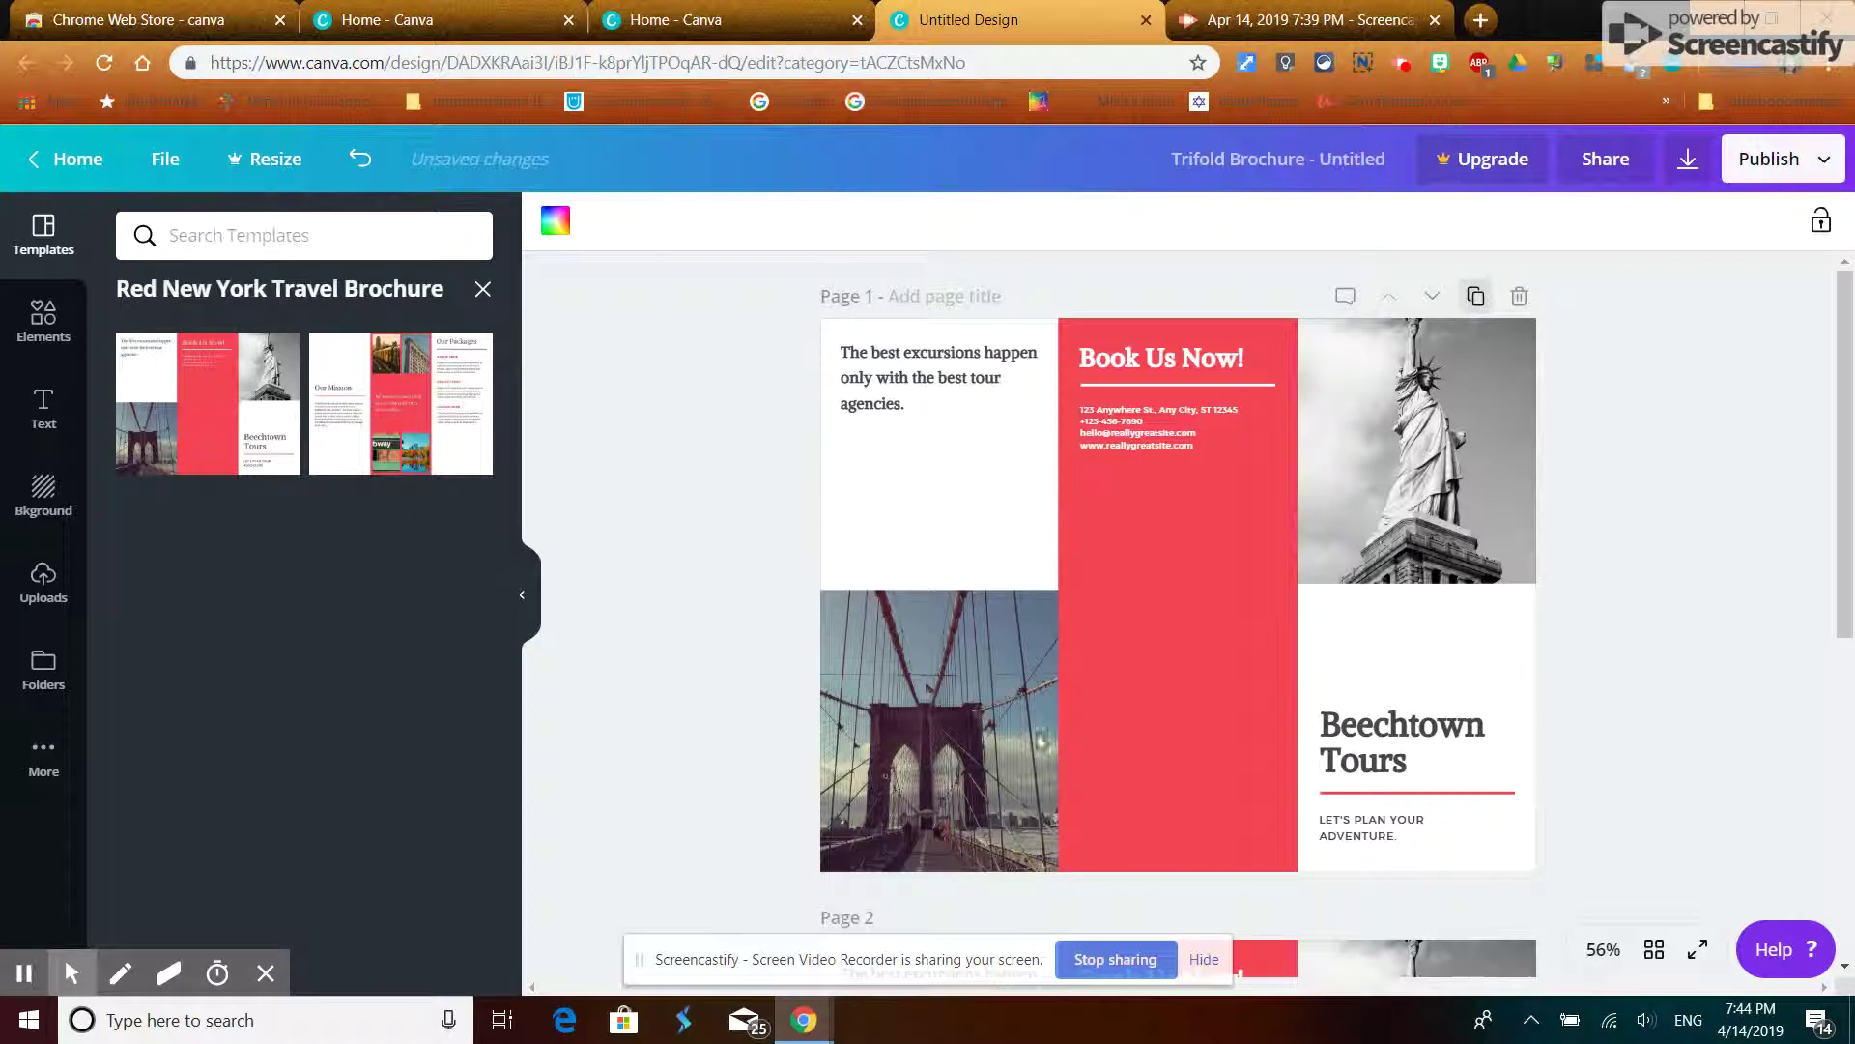
pyautogui.scroll(-4, 1376, 727)
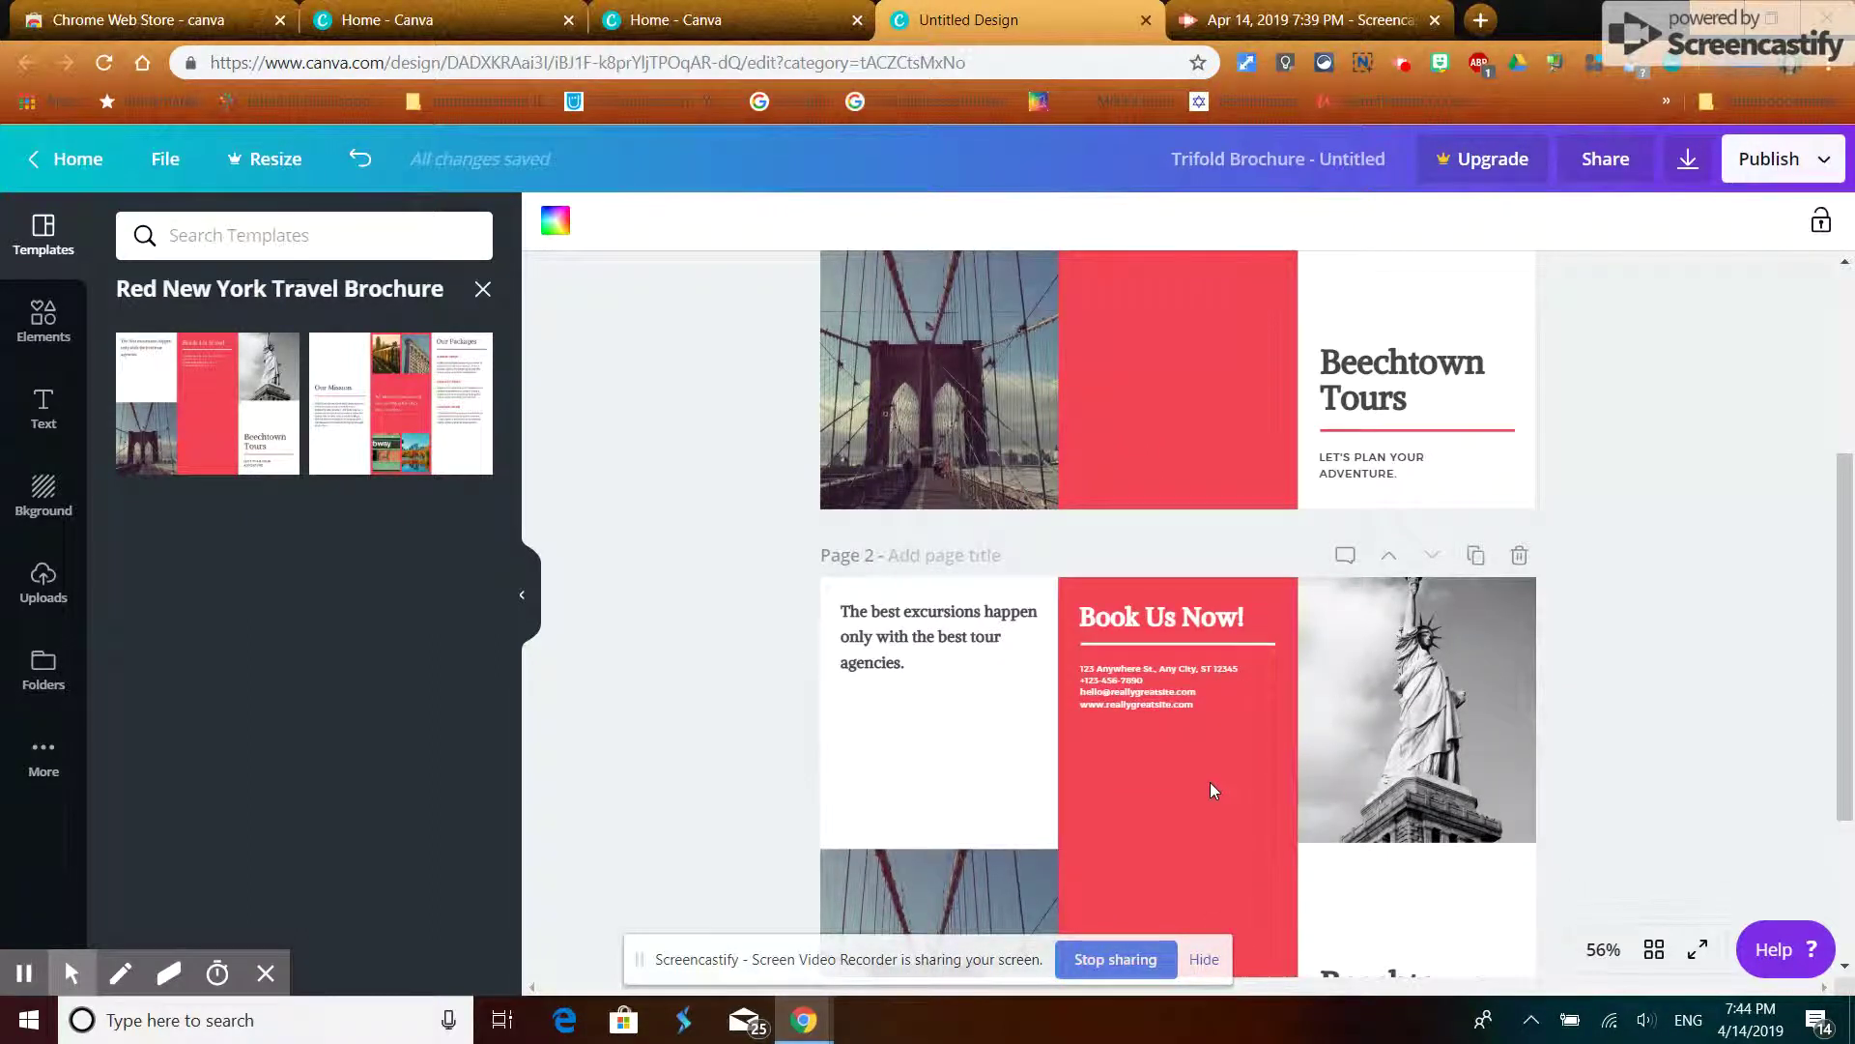
pyautogui.scroll(4, 1210, 781)
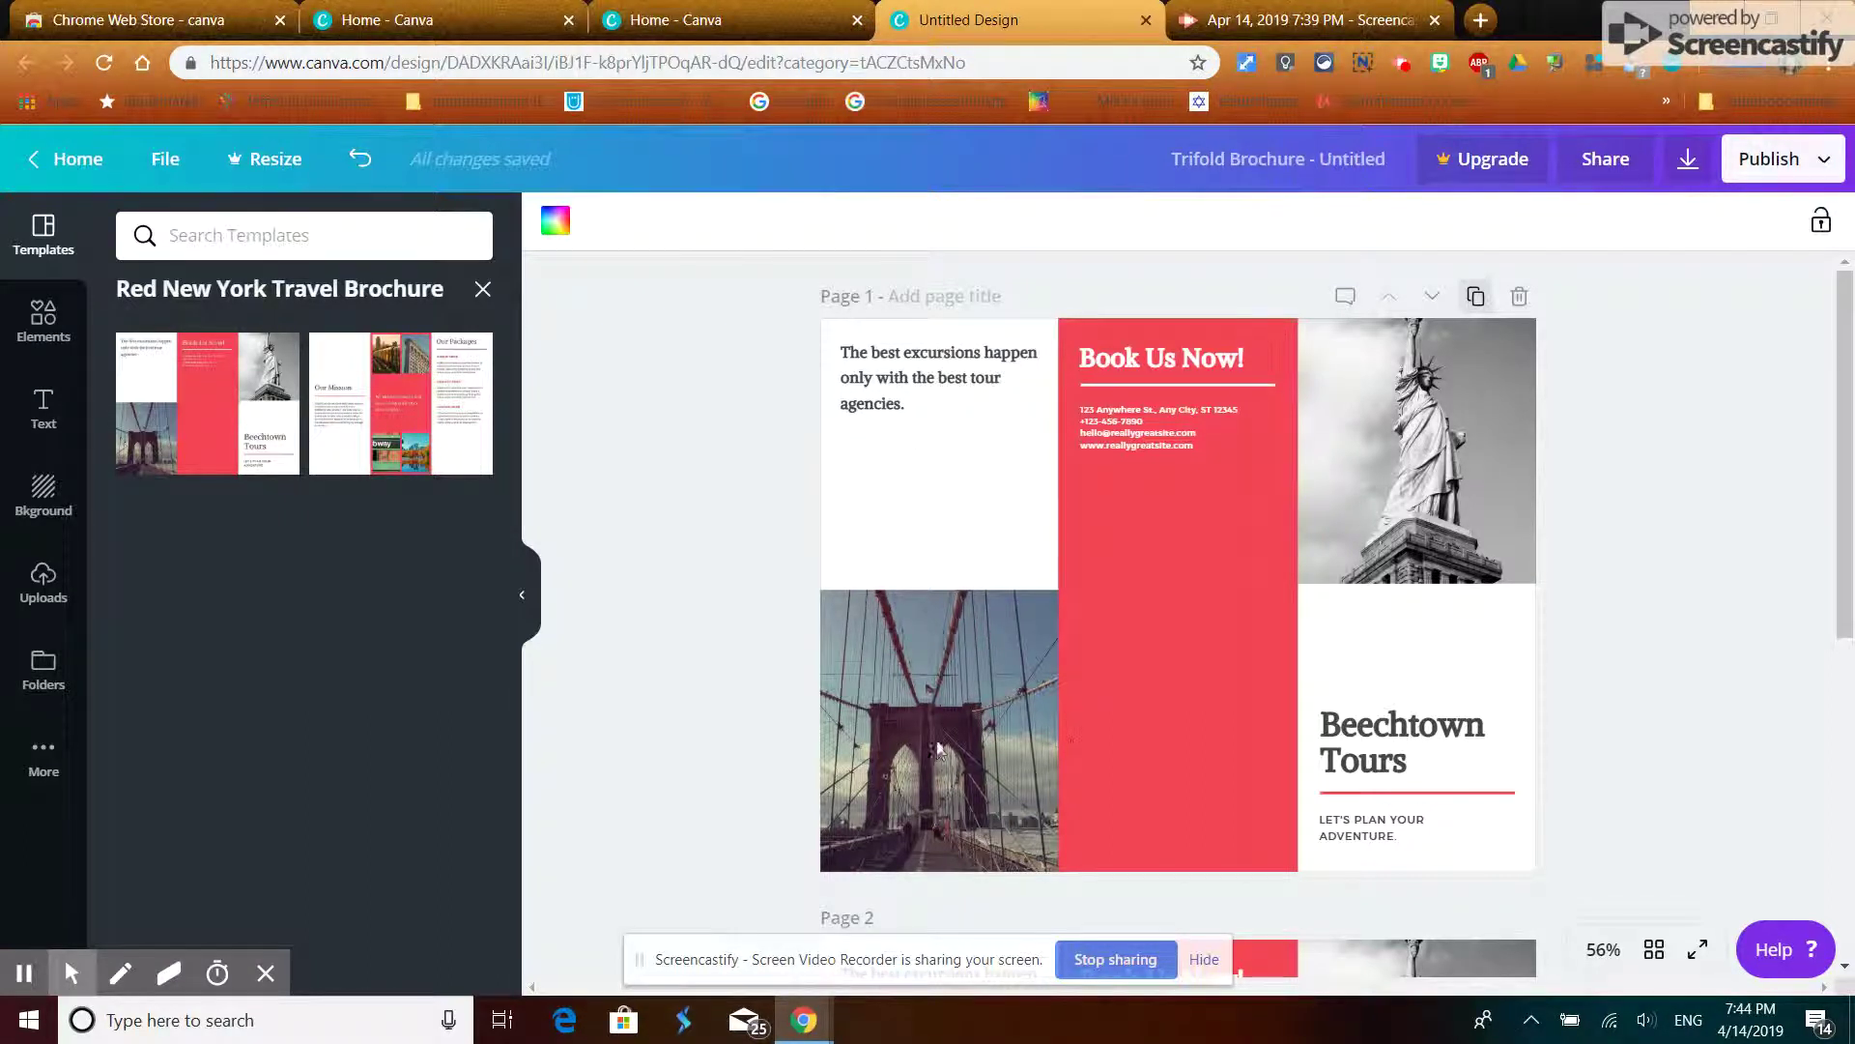
# - Replace the "Beechtown Tours" title on page 1 with "Zebulon Pike"
pyautogui.click(1332, 742)
pyautogui.click(1382, 730)
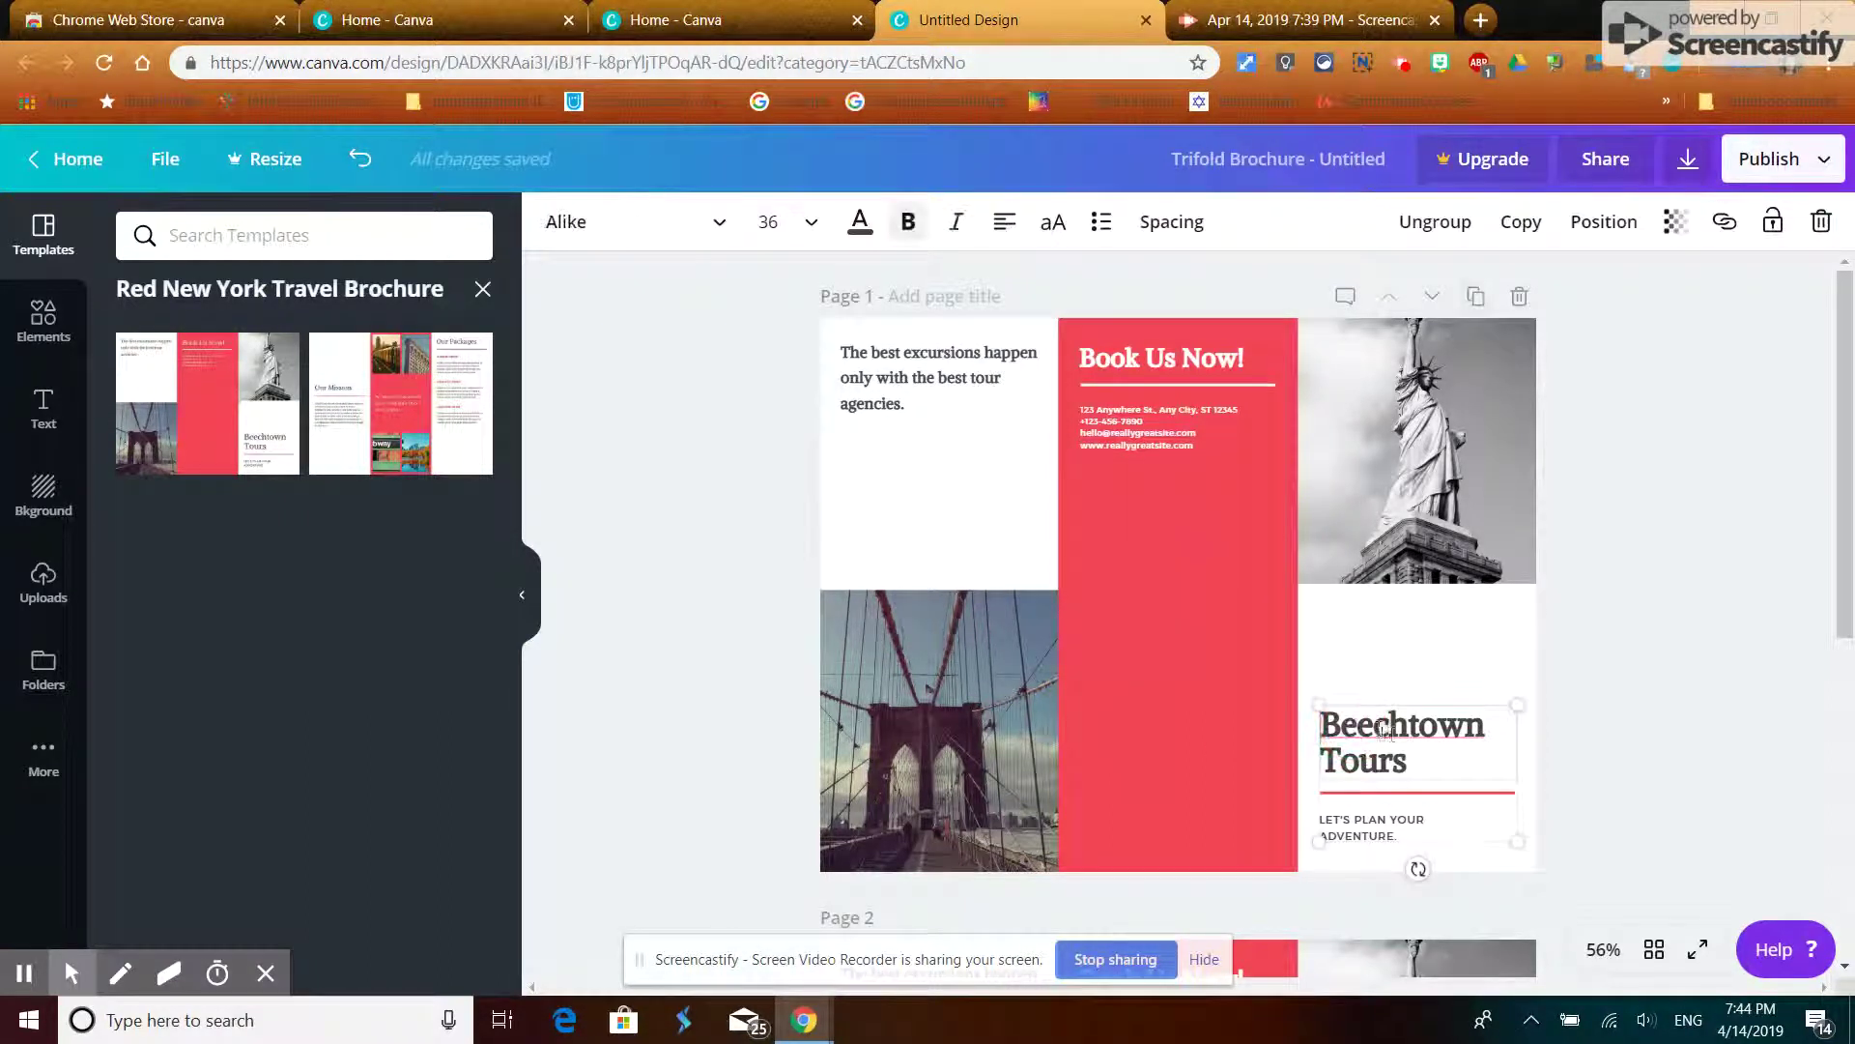
pyautogui.moveTo(1417, 763); pyautogui.dragTo(1330, 727)
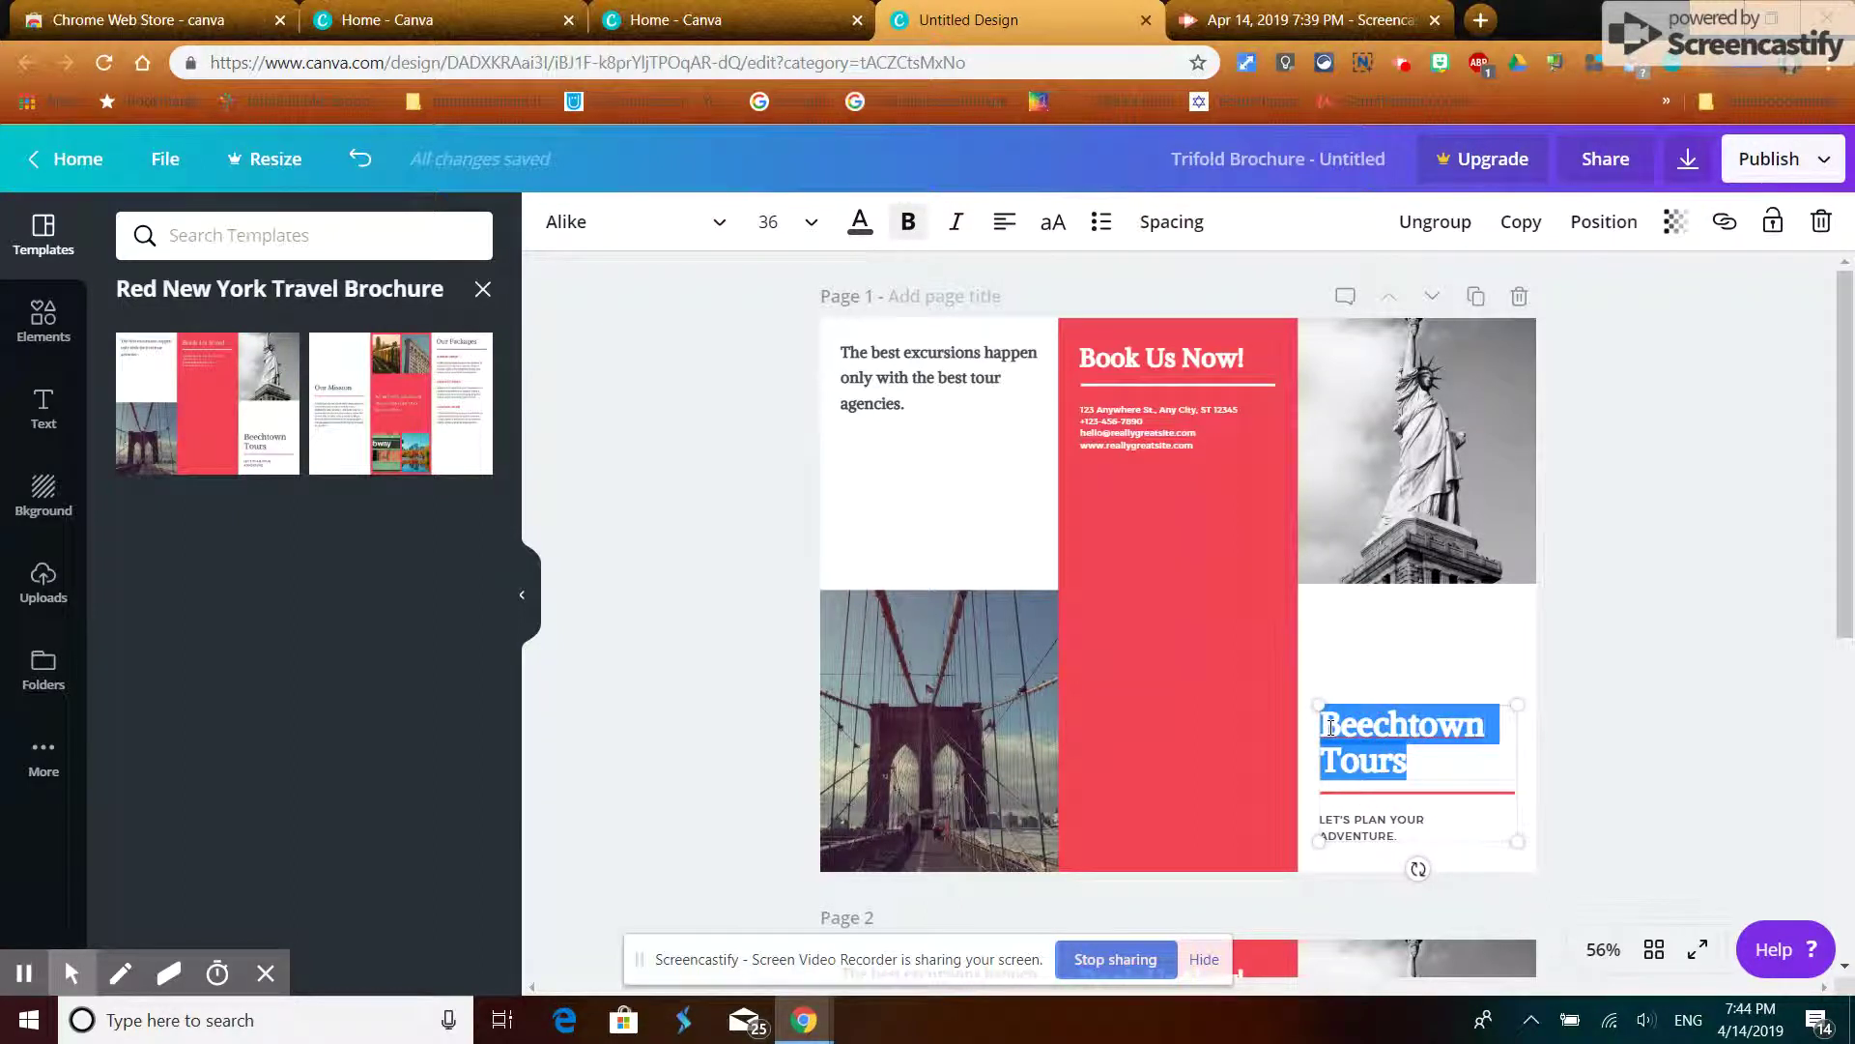
pyautogui.write('Ze')
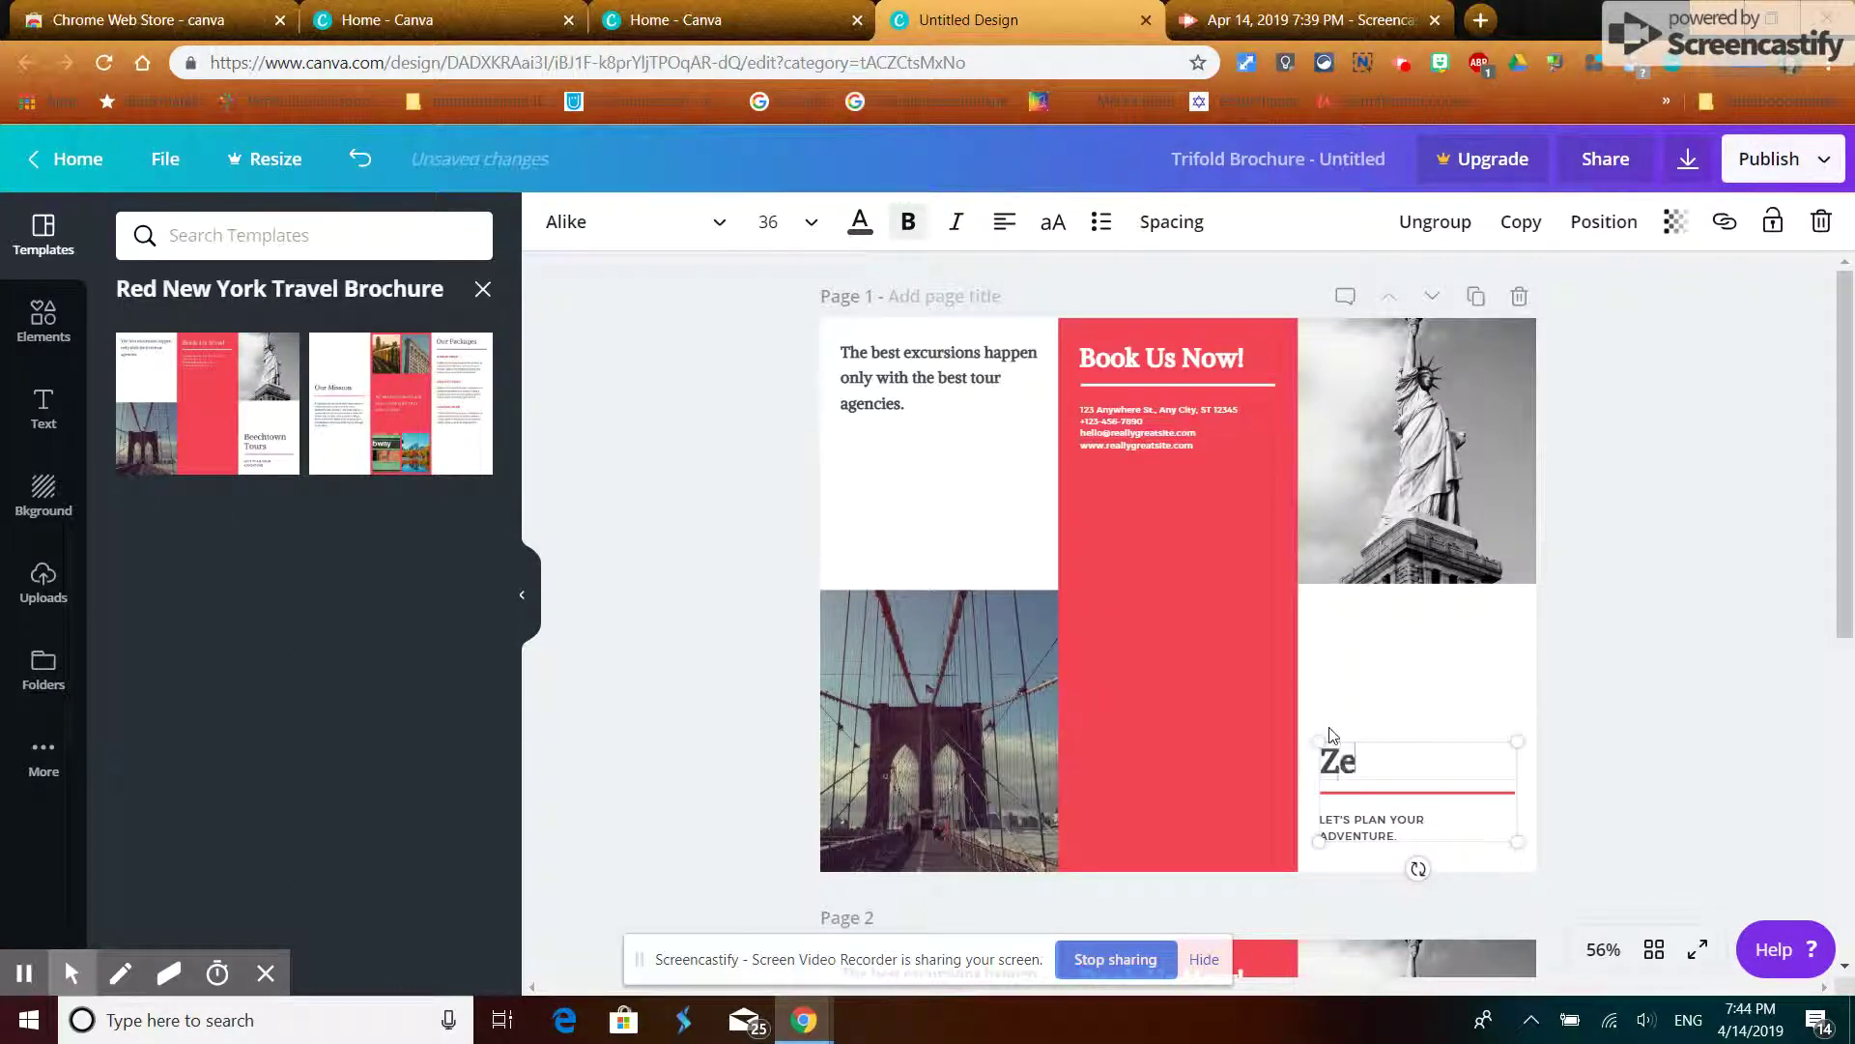
pyautogui.write('bulon Pike')
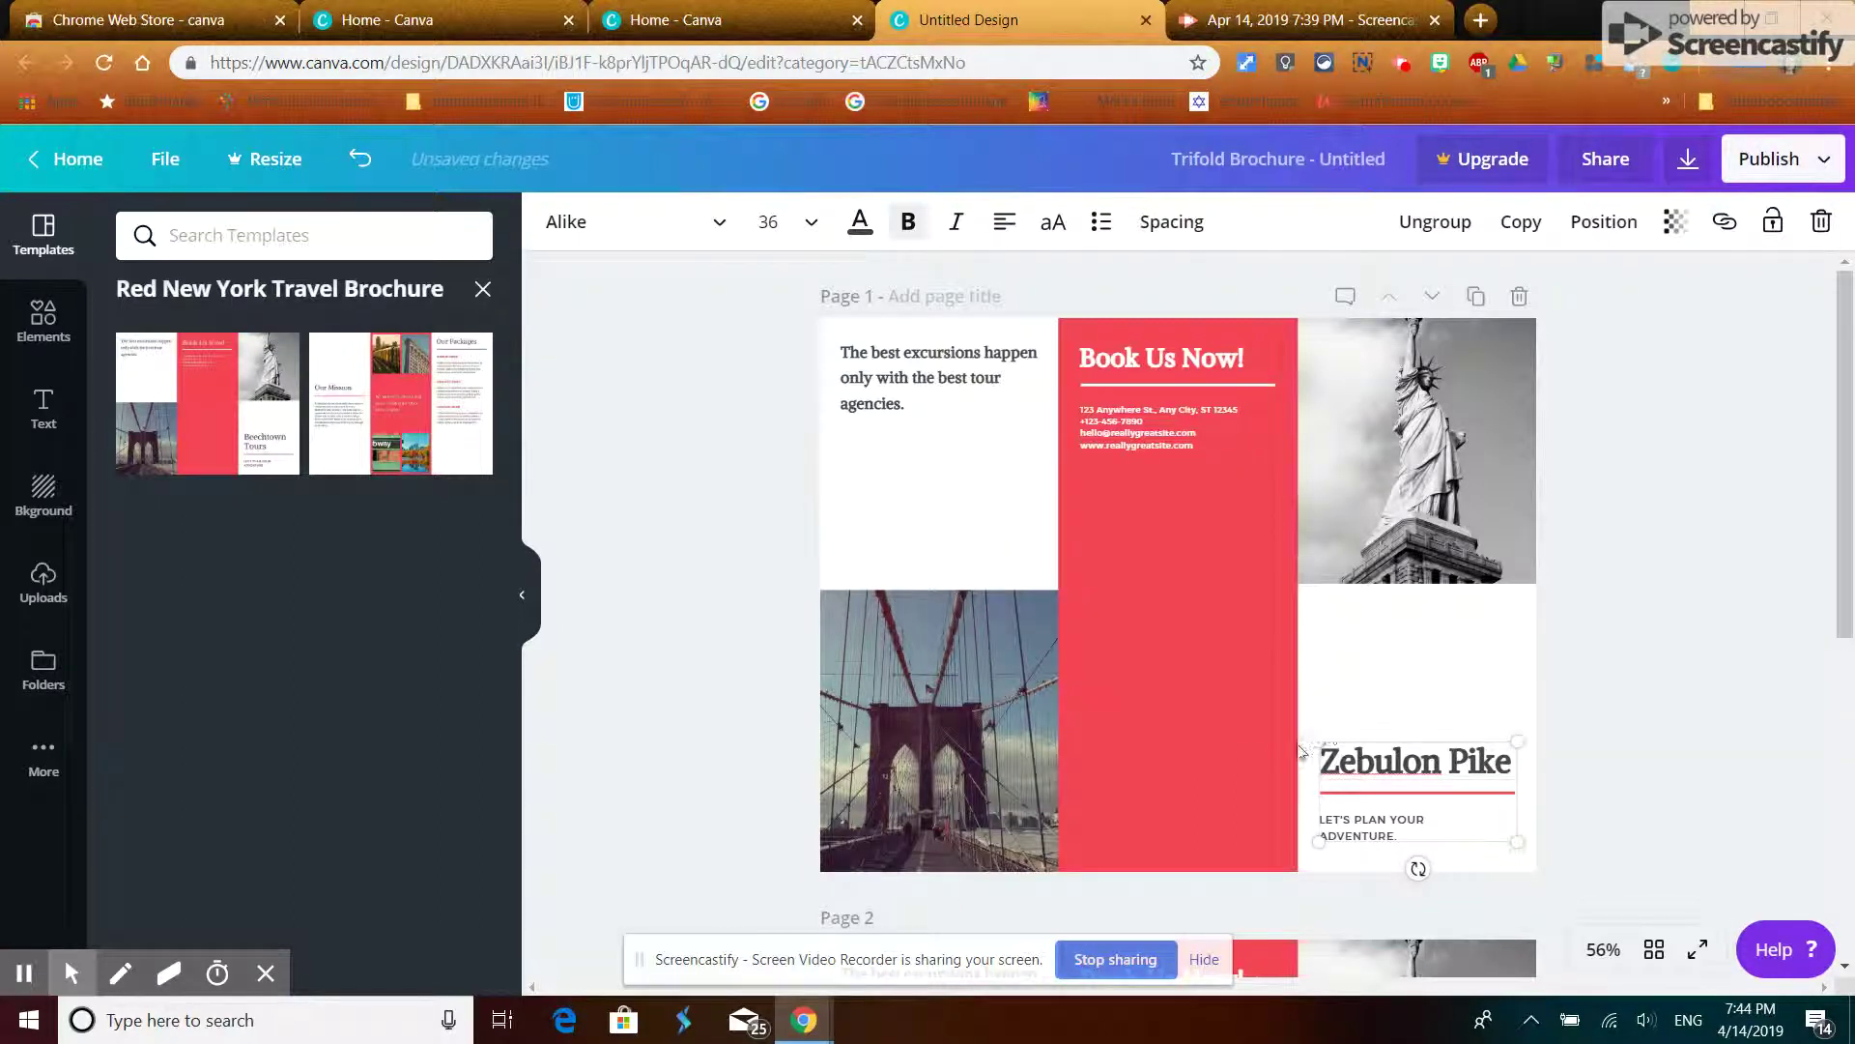
# - Replace the tagline under the page 1 title with the author's title and surname
pyautogui.click(1419, 829)
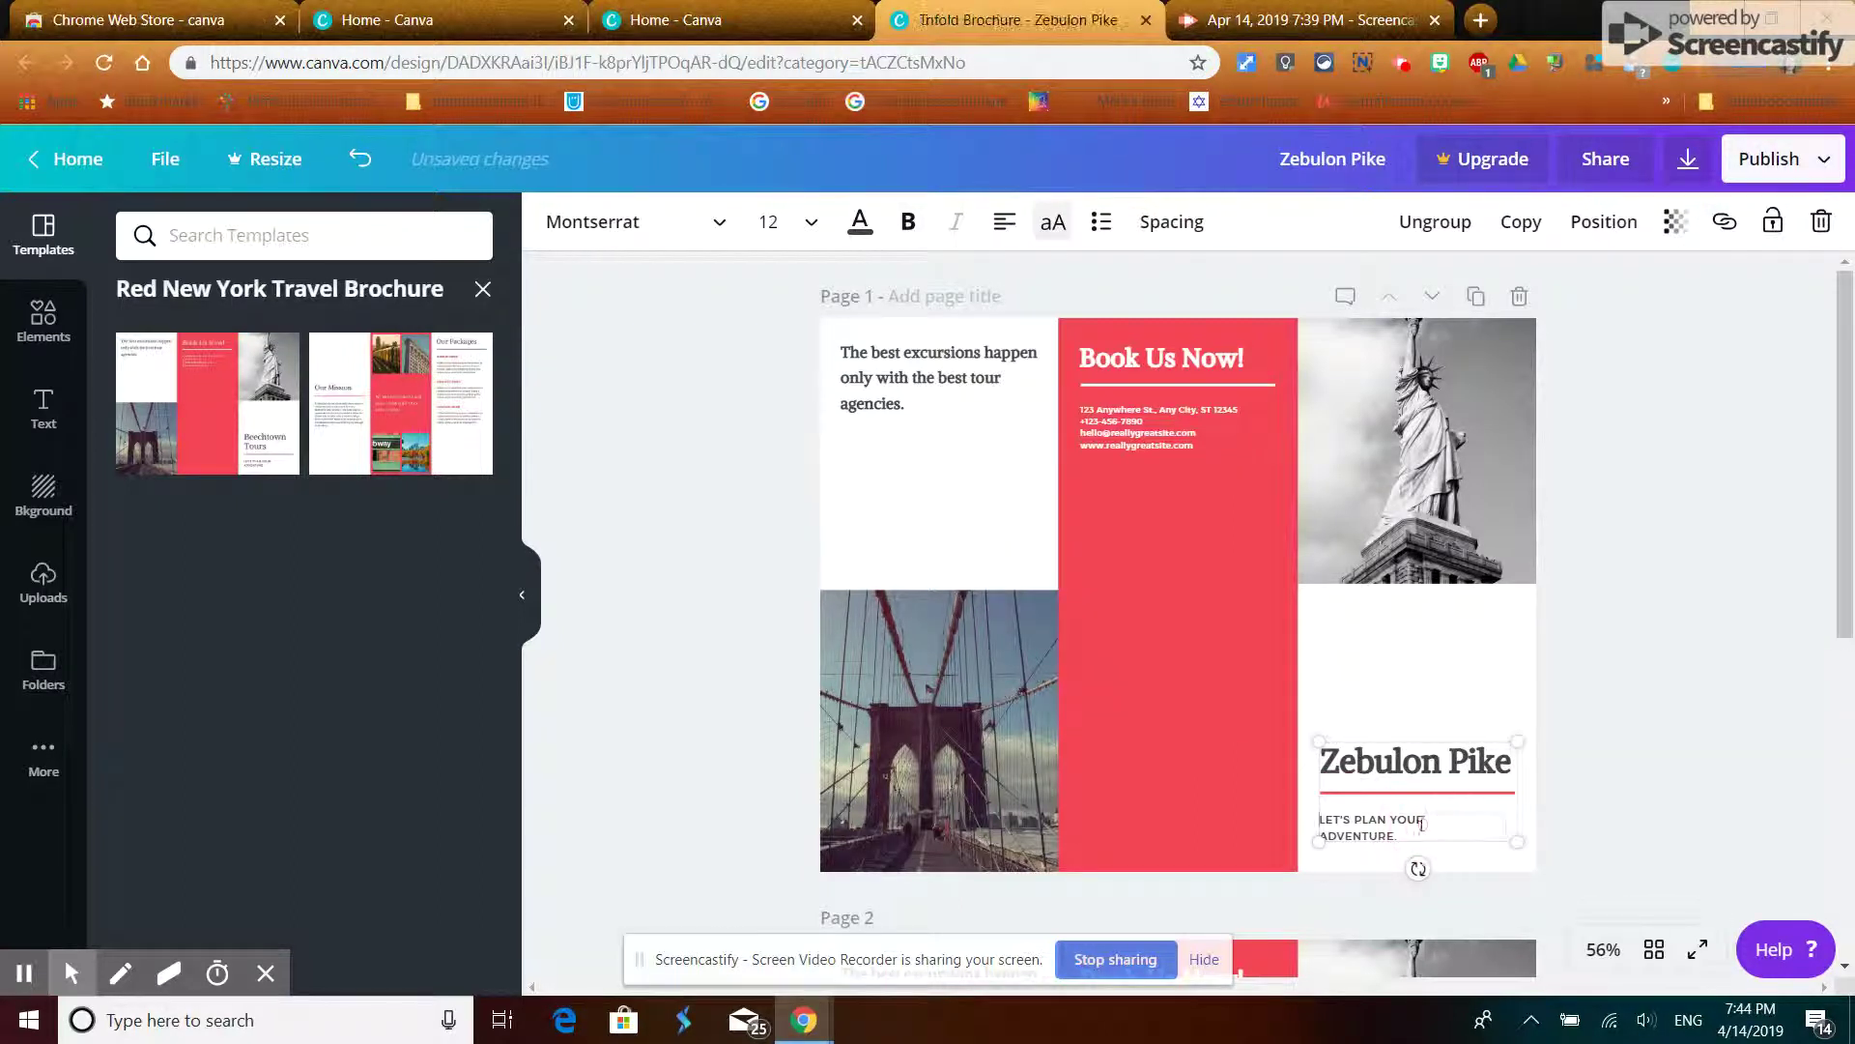
pyautogui.moveTo(1418, 835); pyautogui.dragTo(1322, 820)
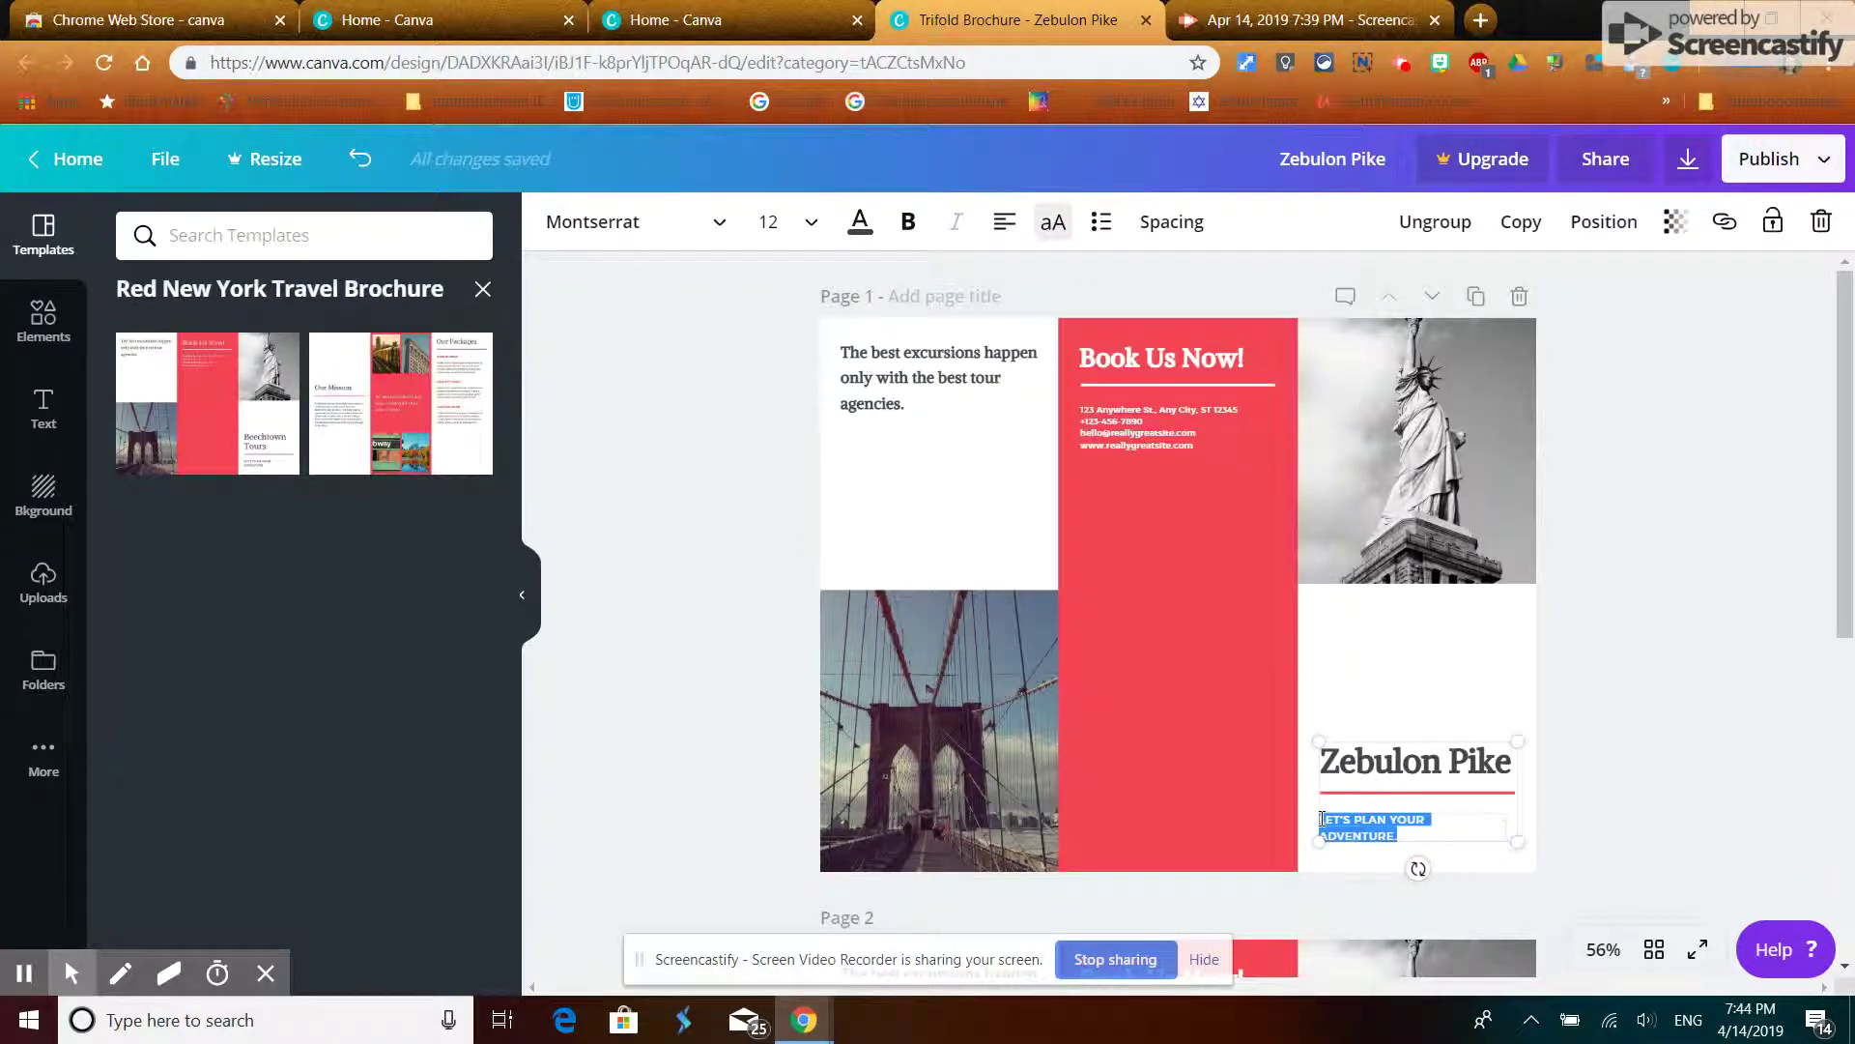
pyautogui.write('MRS.')
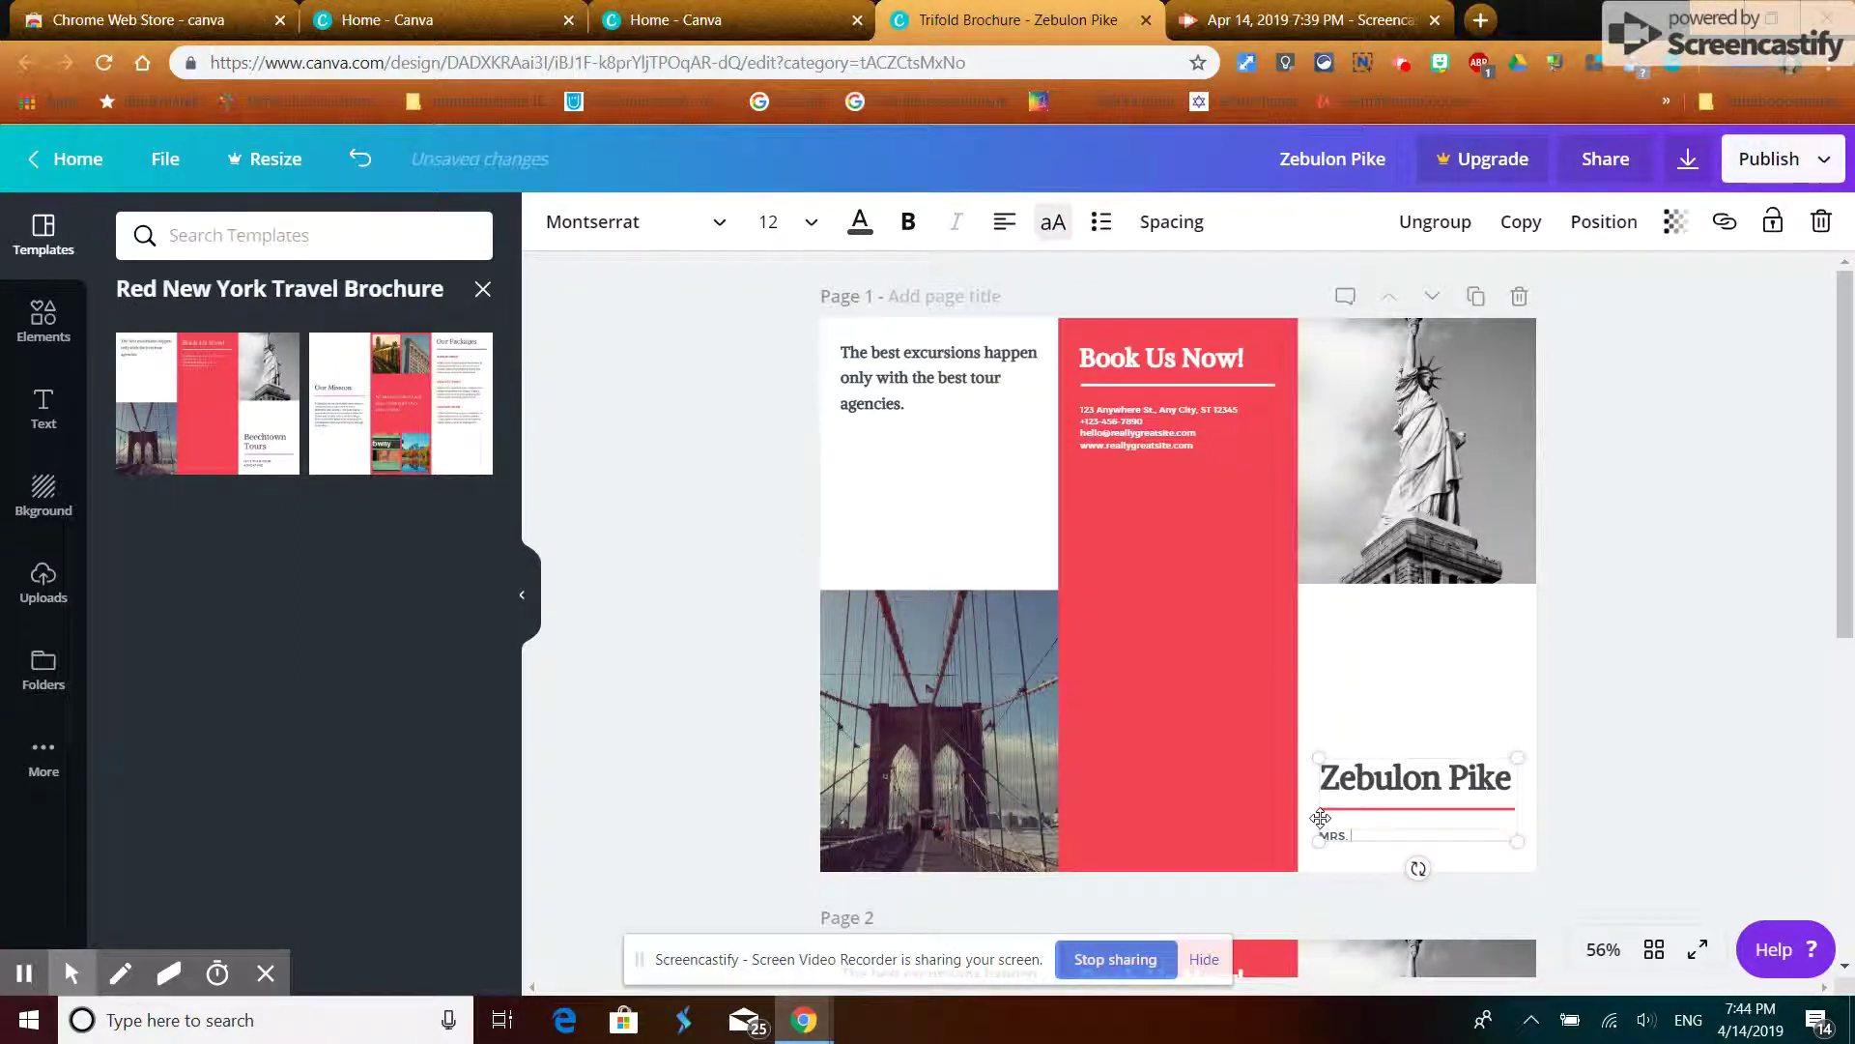
pyautogui.write(' MCDOWELL')
# - Replace the excursions paragraph on page 2 with "Zebulon Pike was best know for....."
pyautogui.scroll(-5, 1126, 626)
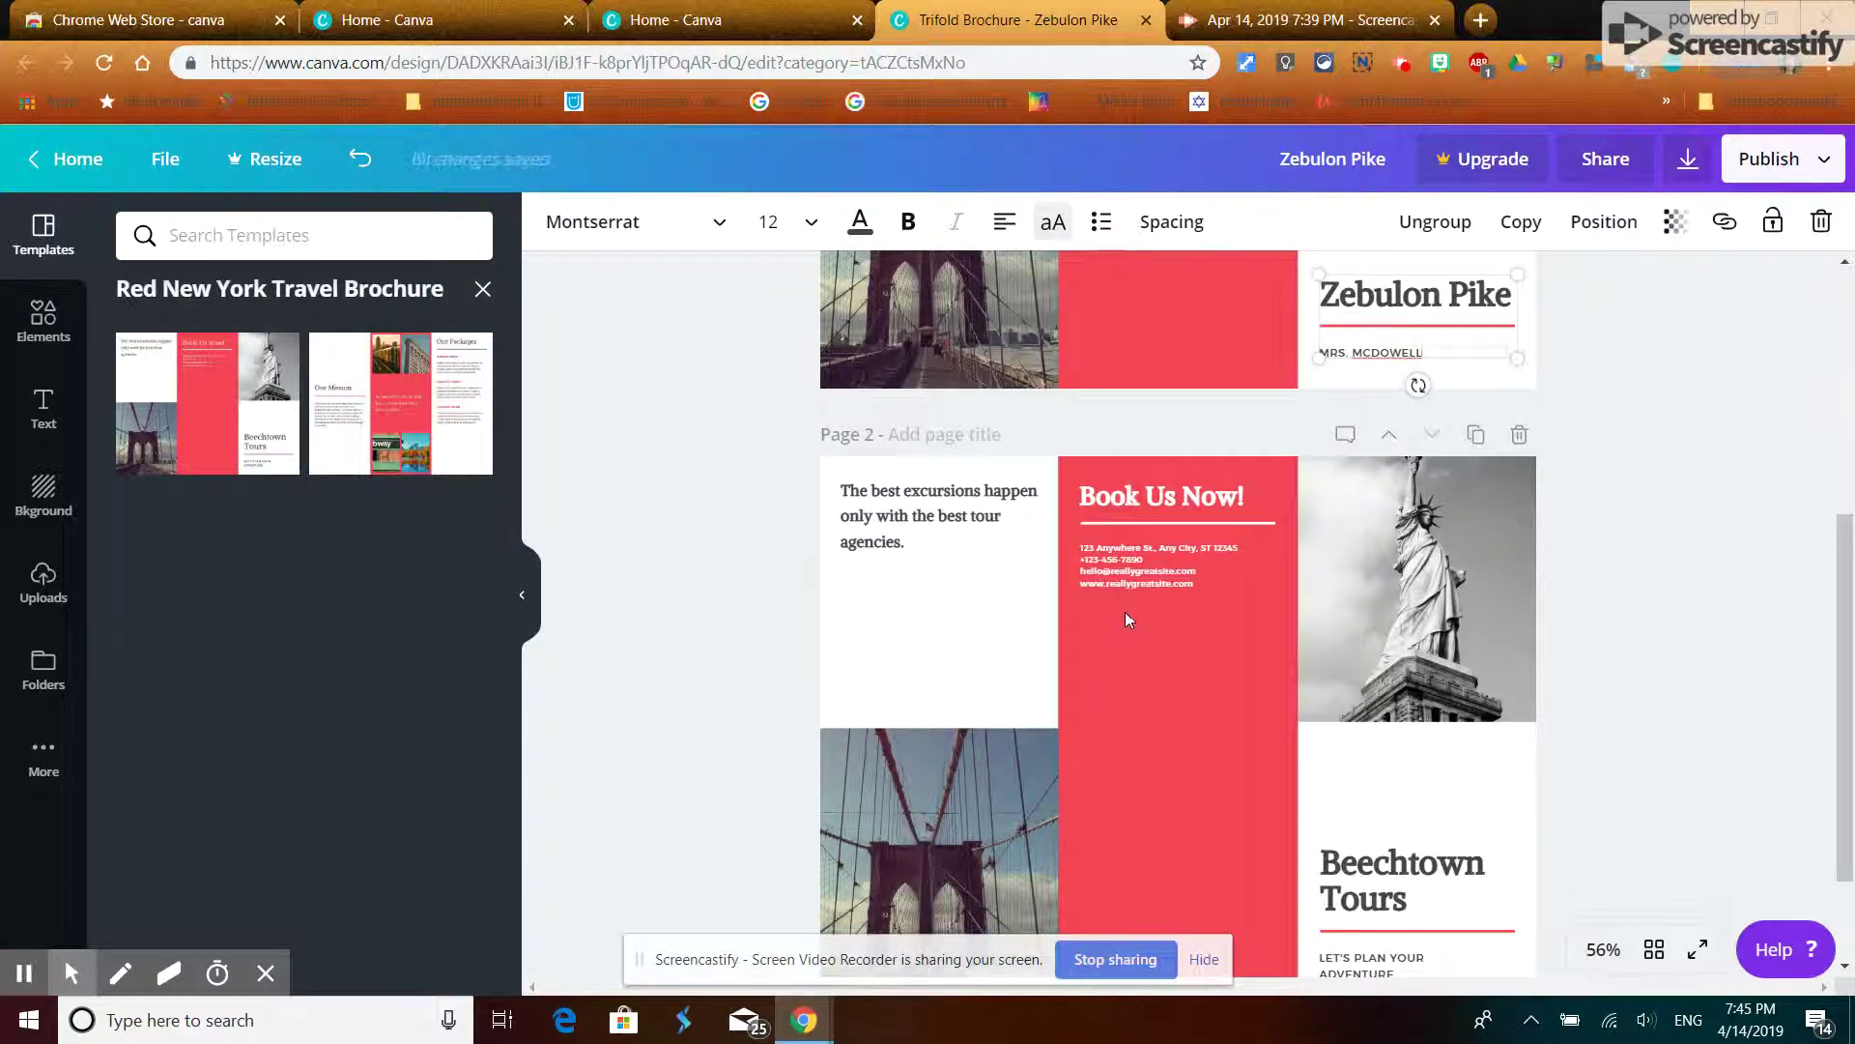
pyautogui.scroll(-2, 1125, 611)
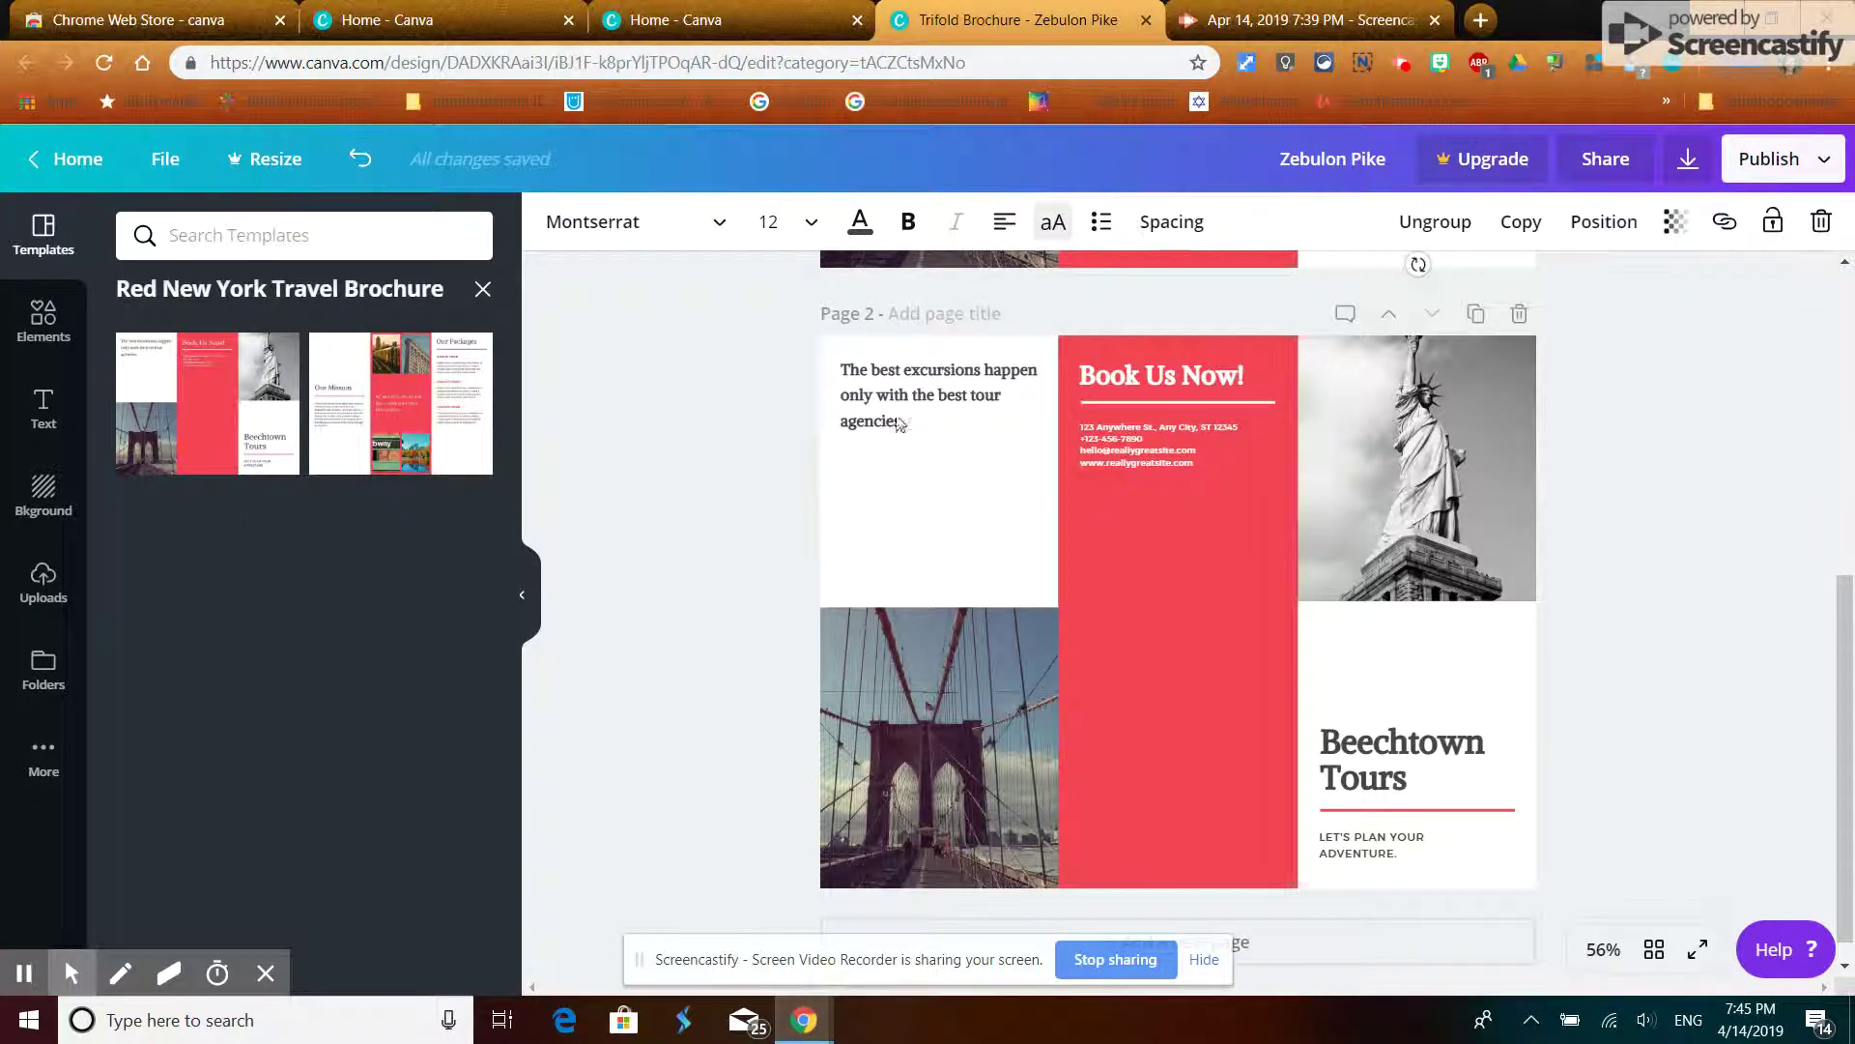
pyautogui.click(875, 395)
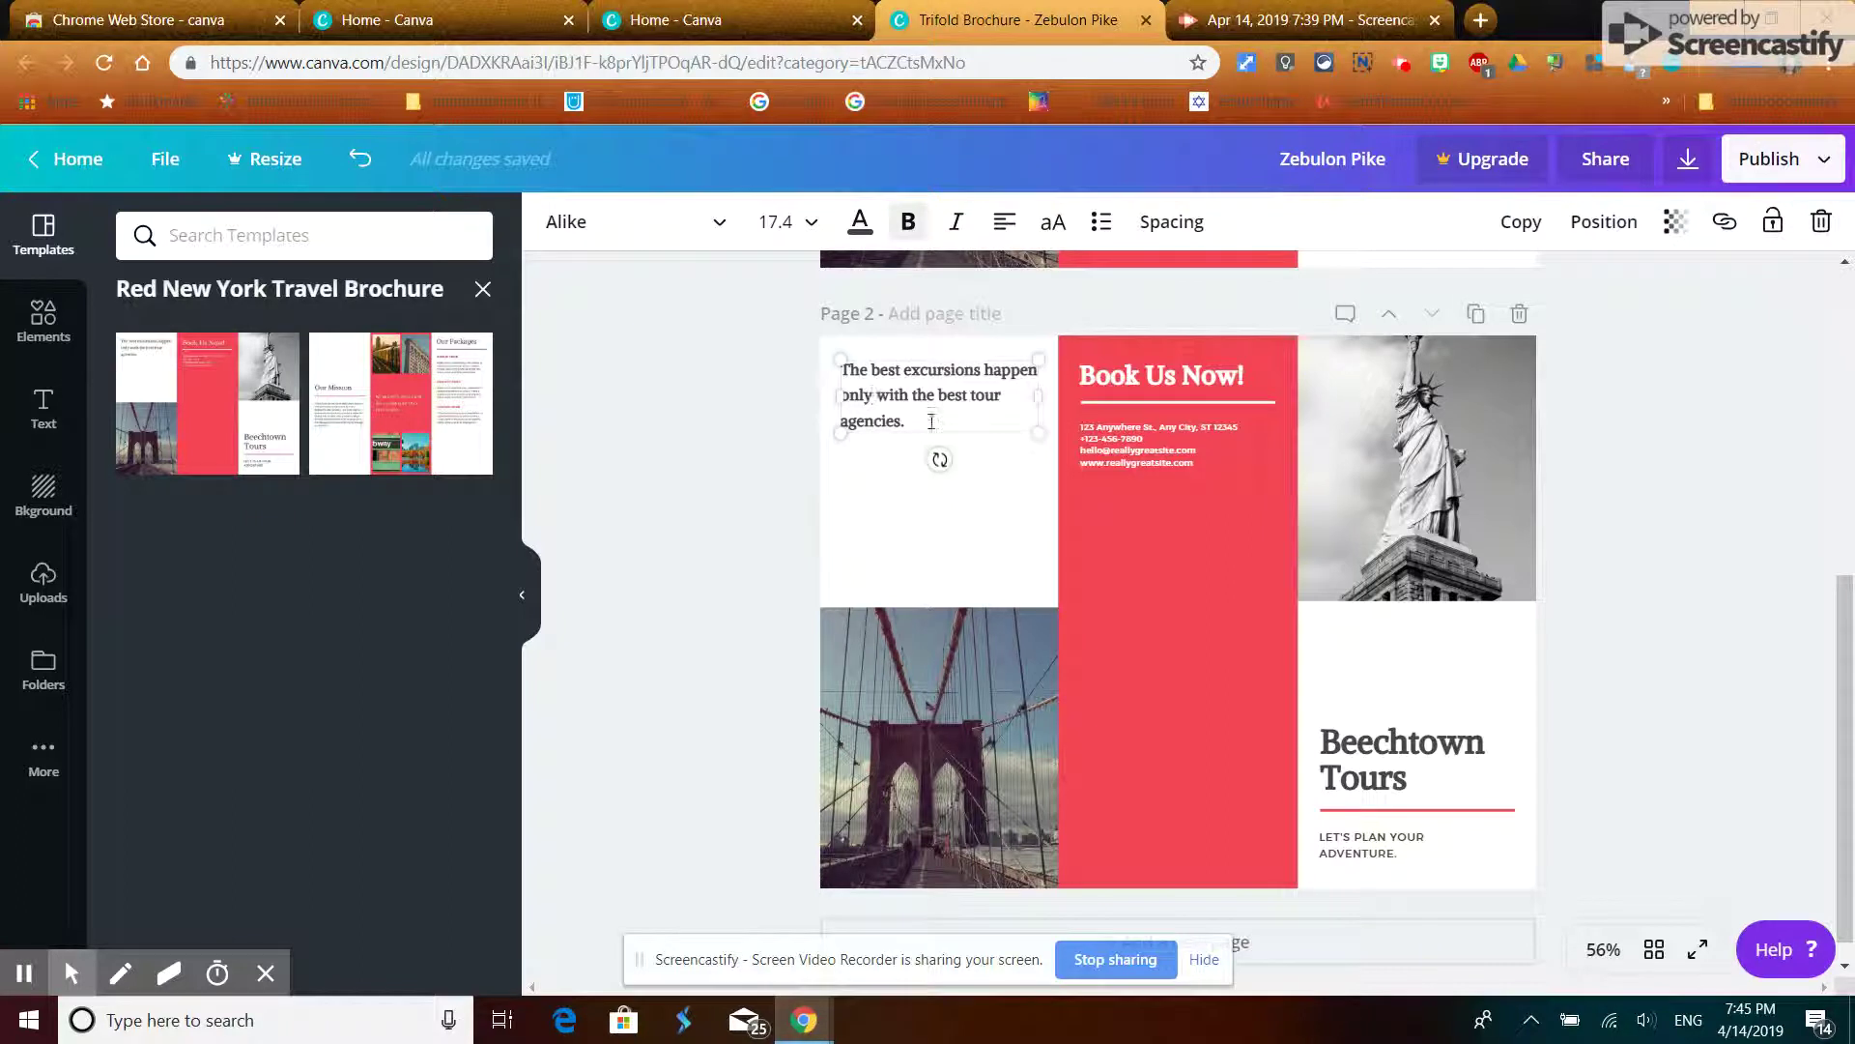
pyautogui.moveTo(918, 424); pyautogui.dragTo(846, 371)
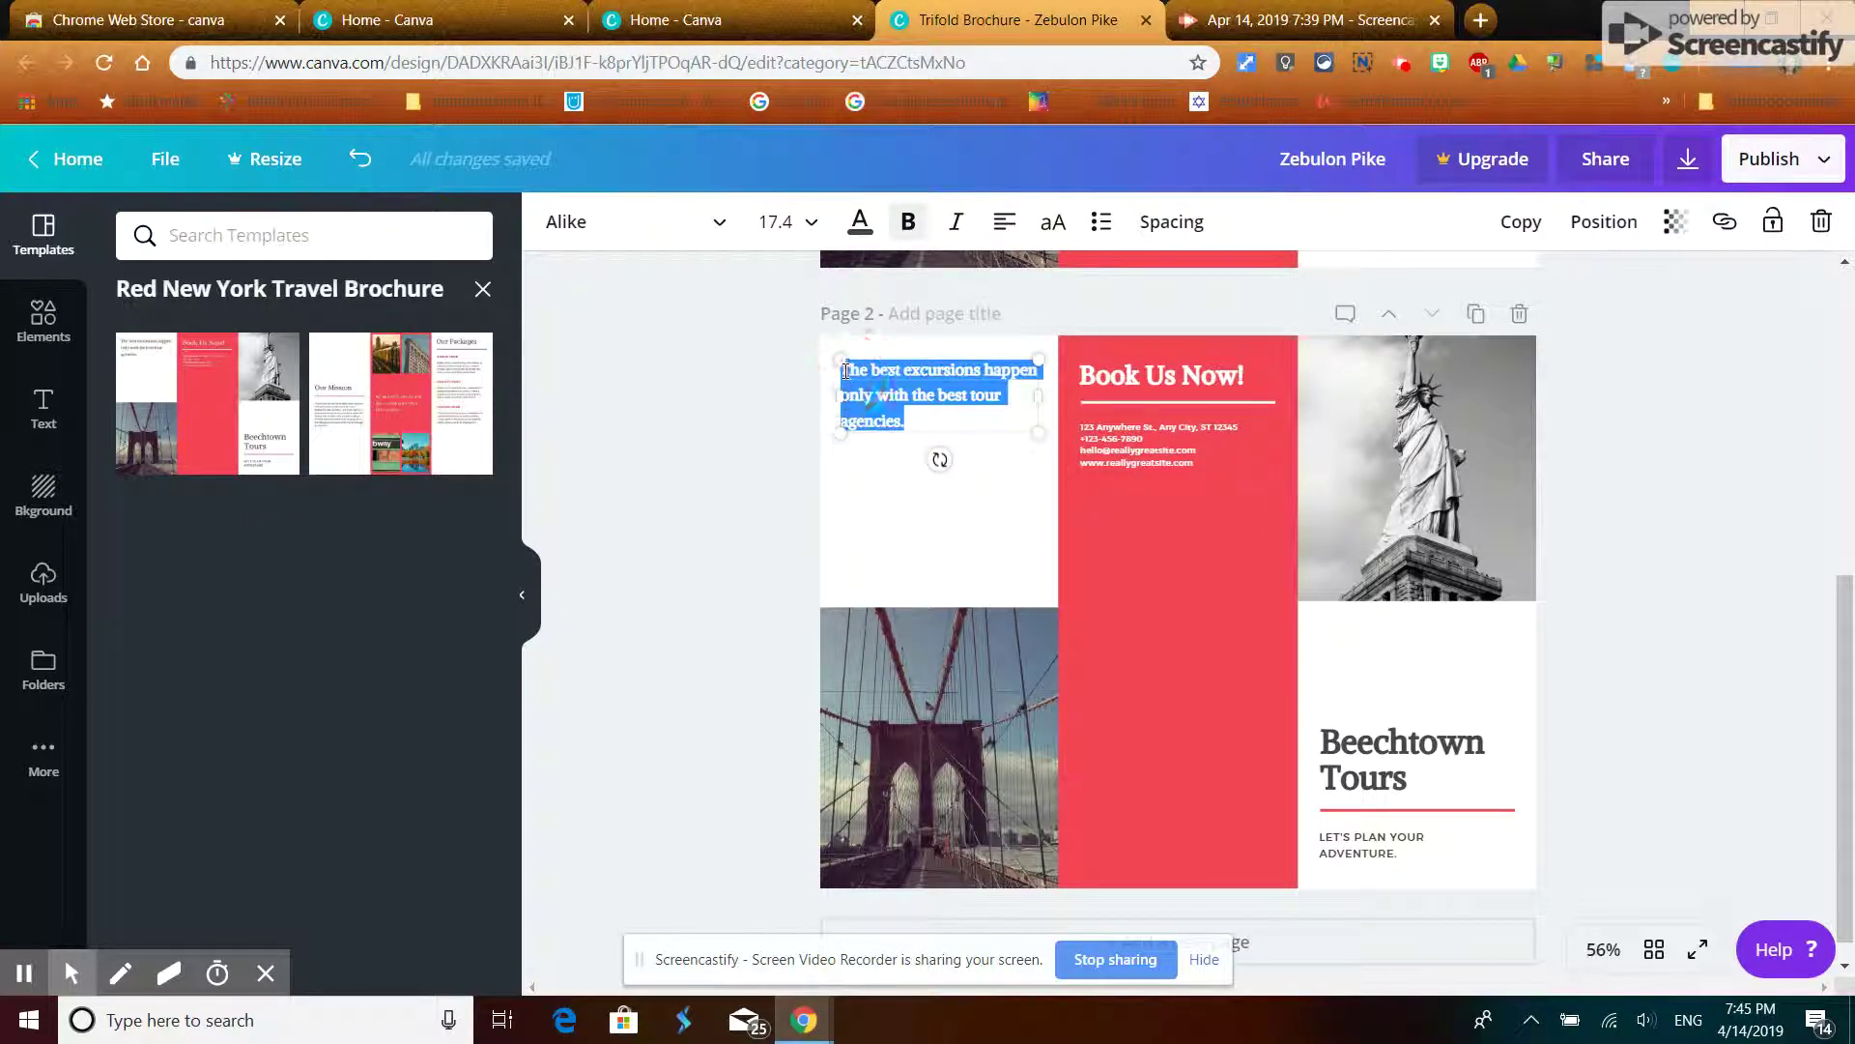
pyautogui.press('BackSpace')
pyautogui.write('We')
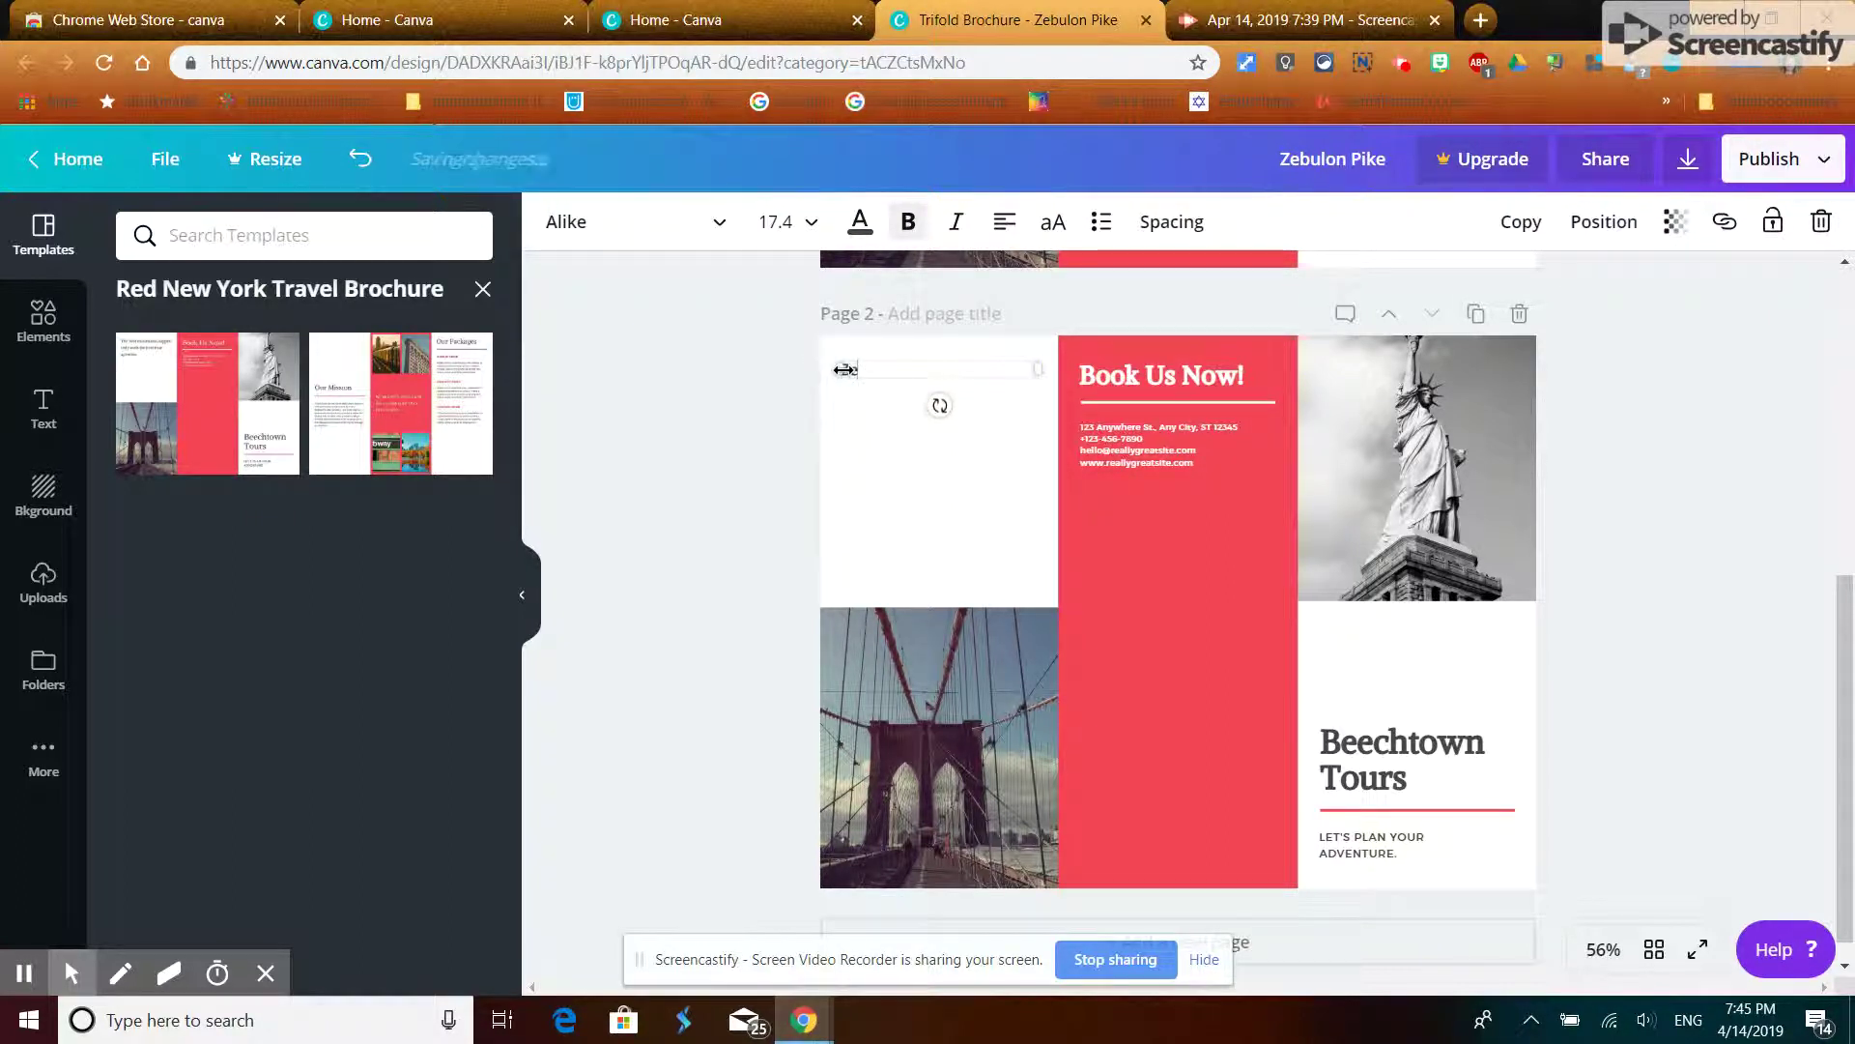
pyautogui.write('bu')
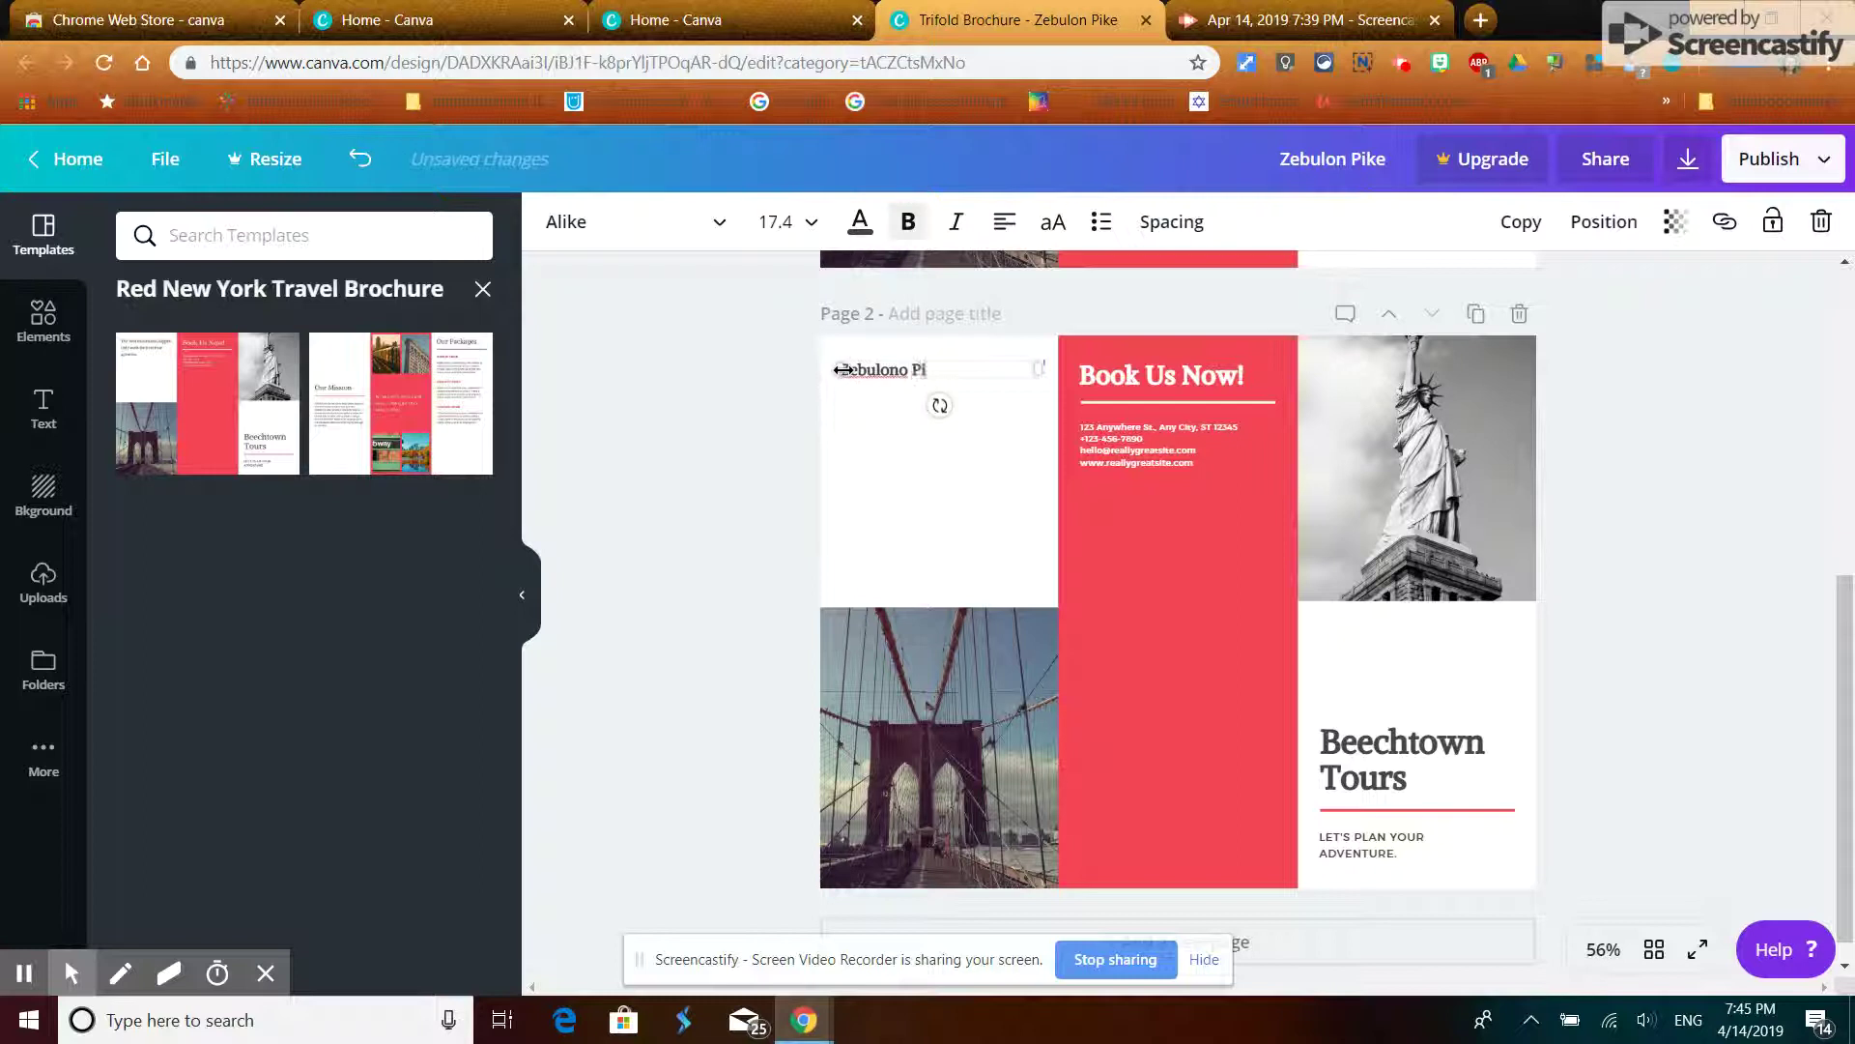
pyautogui.write('lono')
pyautogui.press('BackSpace')
pyautogui.write('Pike')
pyautogui.press('BackSpace')
pyautogui.press('BackSpace')
pyautogui.press('BackSpace')
pyautogui.write('ike was best know for.....')
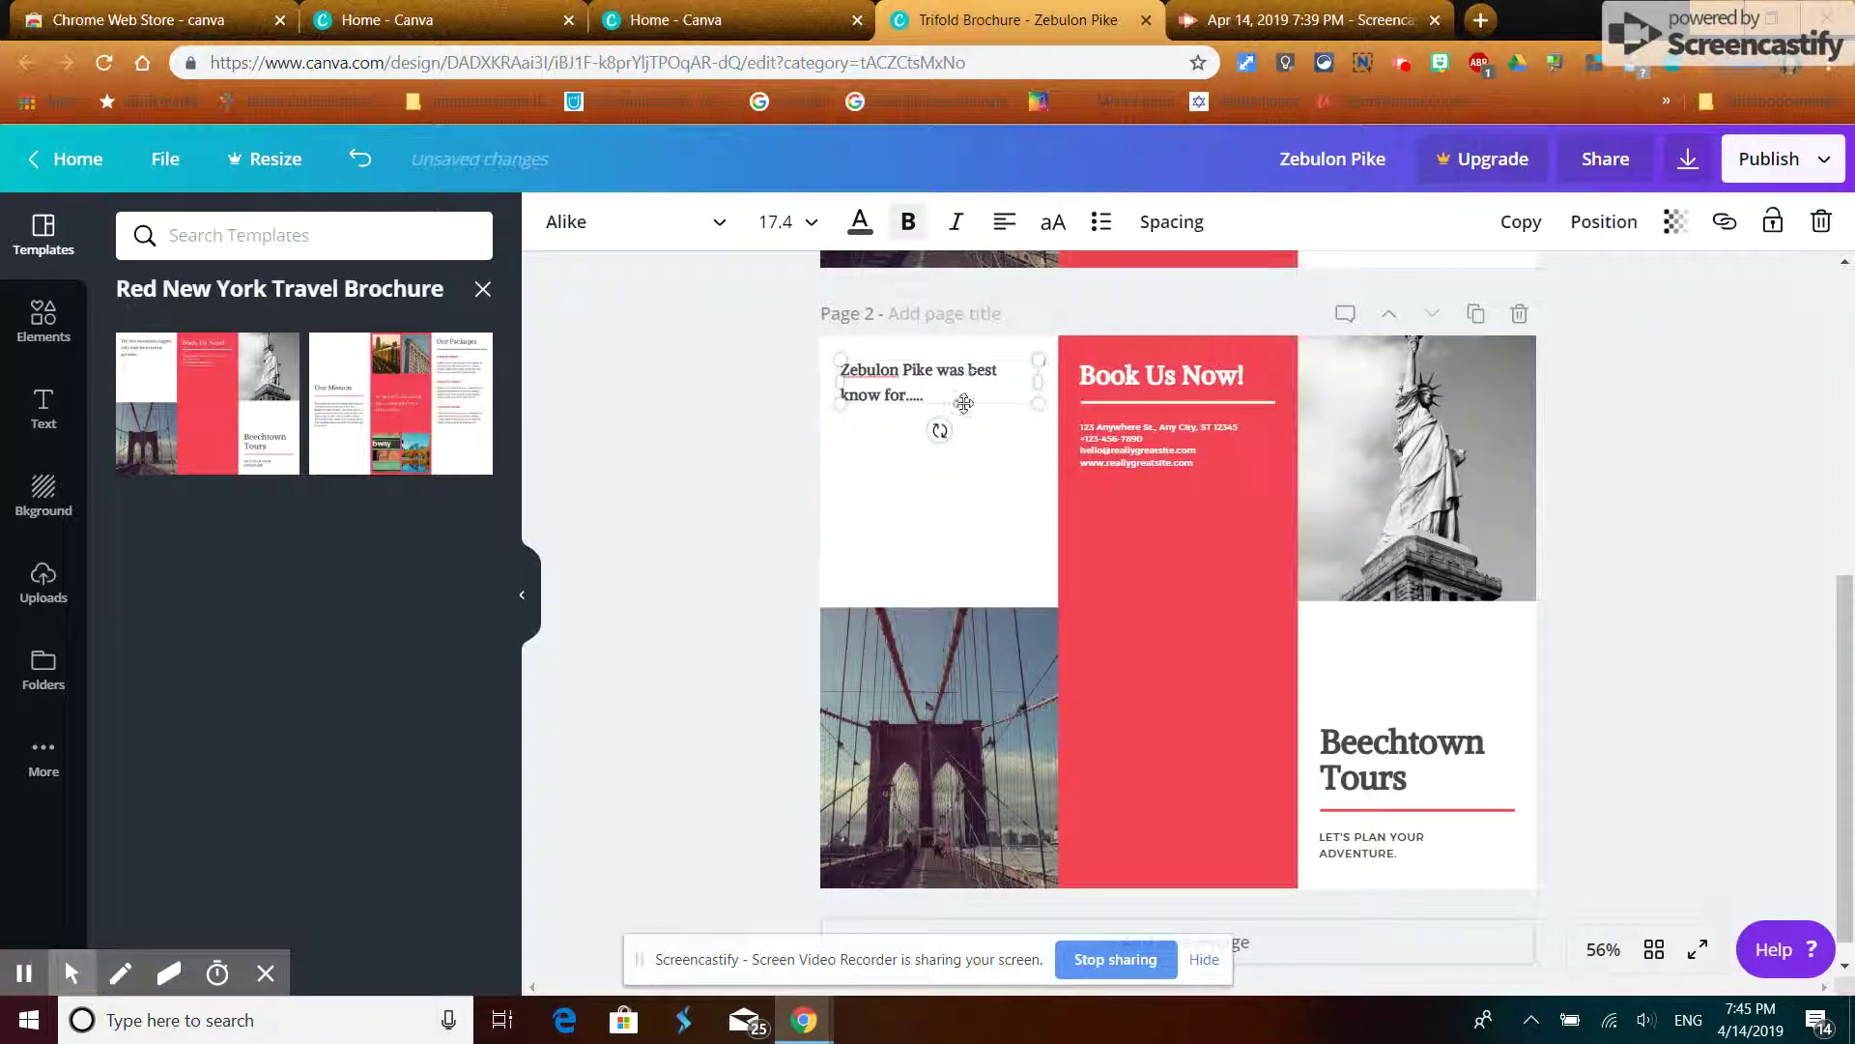
# - Try font size 10 on the page 2 Zebulon Pike sentence, then set it to 14
pyautogui.moveTo(927, 394); pyautogui.dragTo(840, 368)
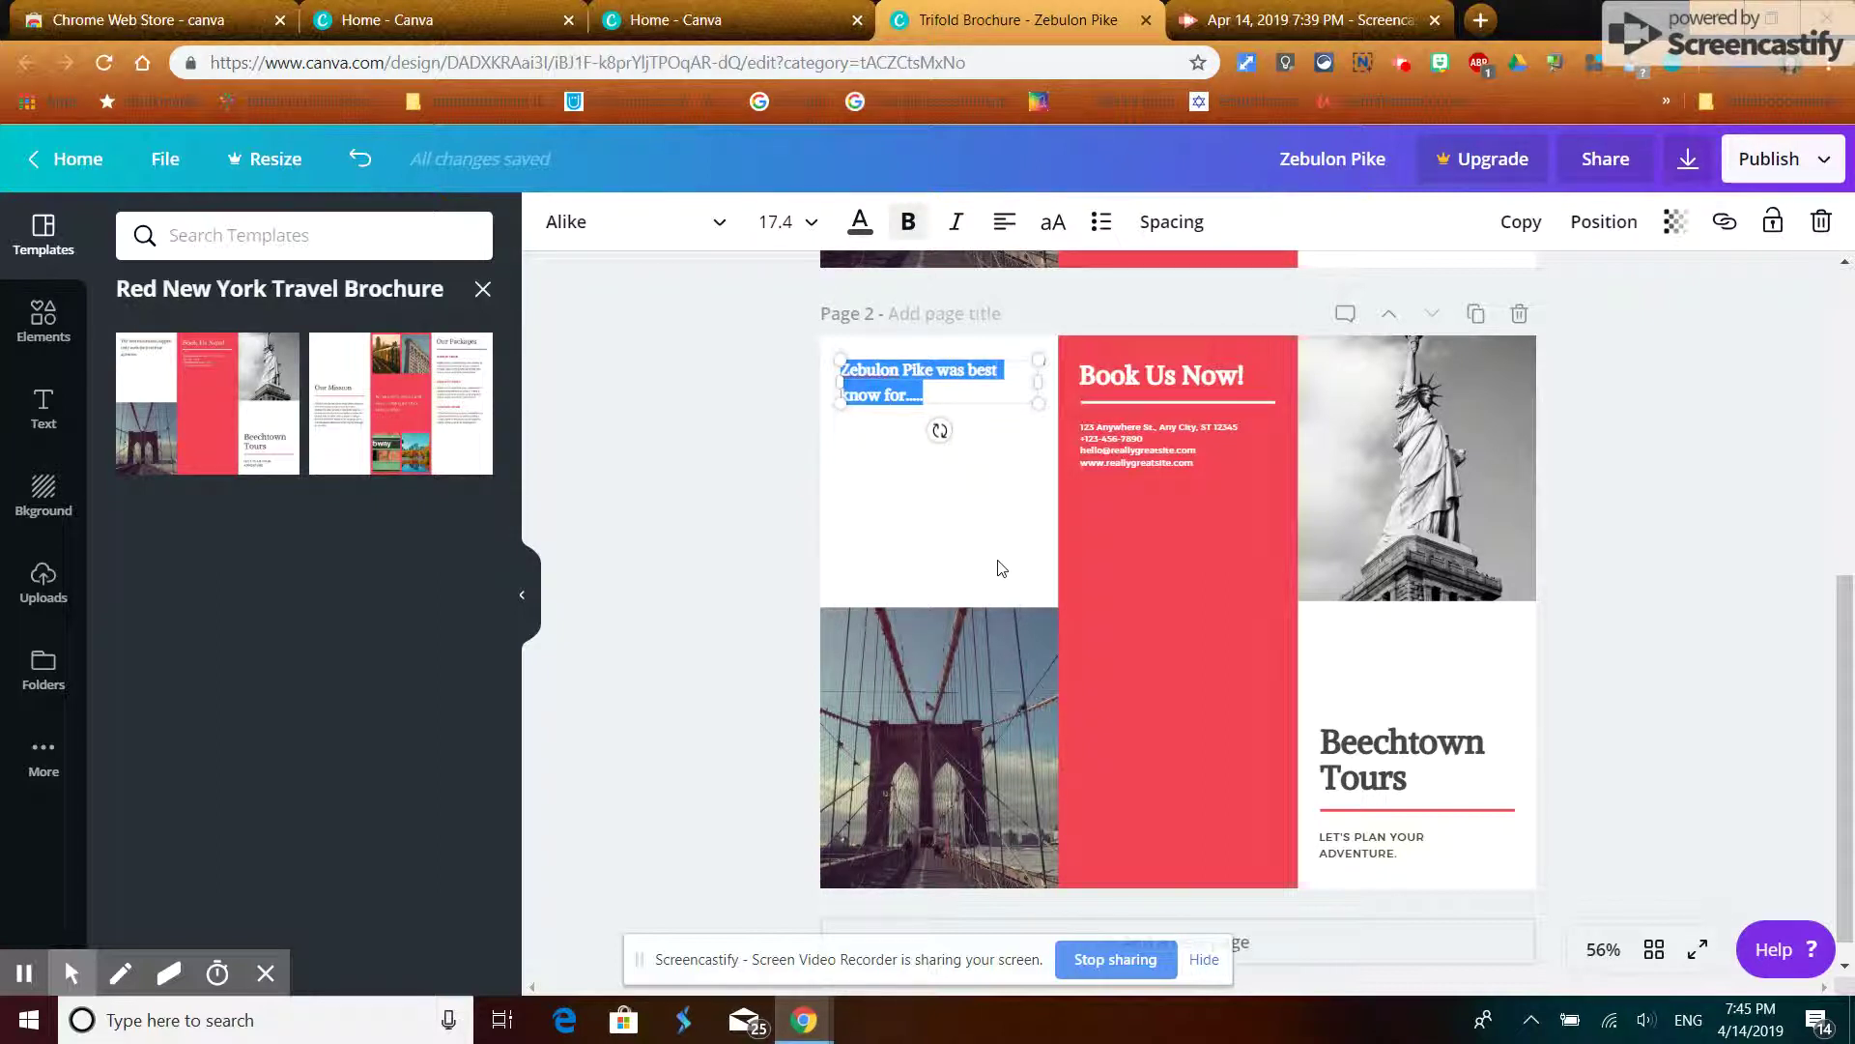
pyautogui.click(813, 228)
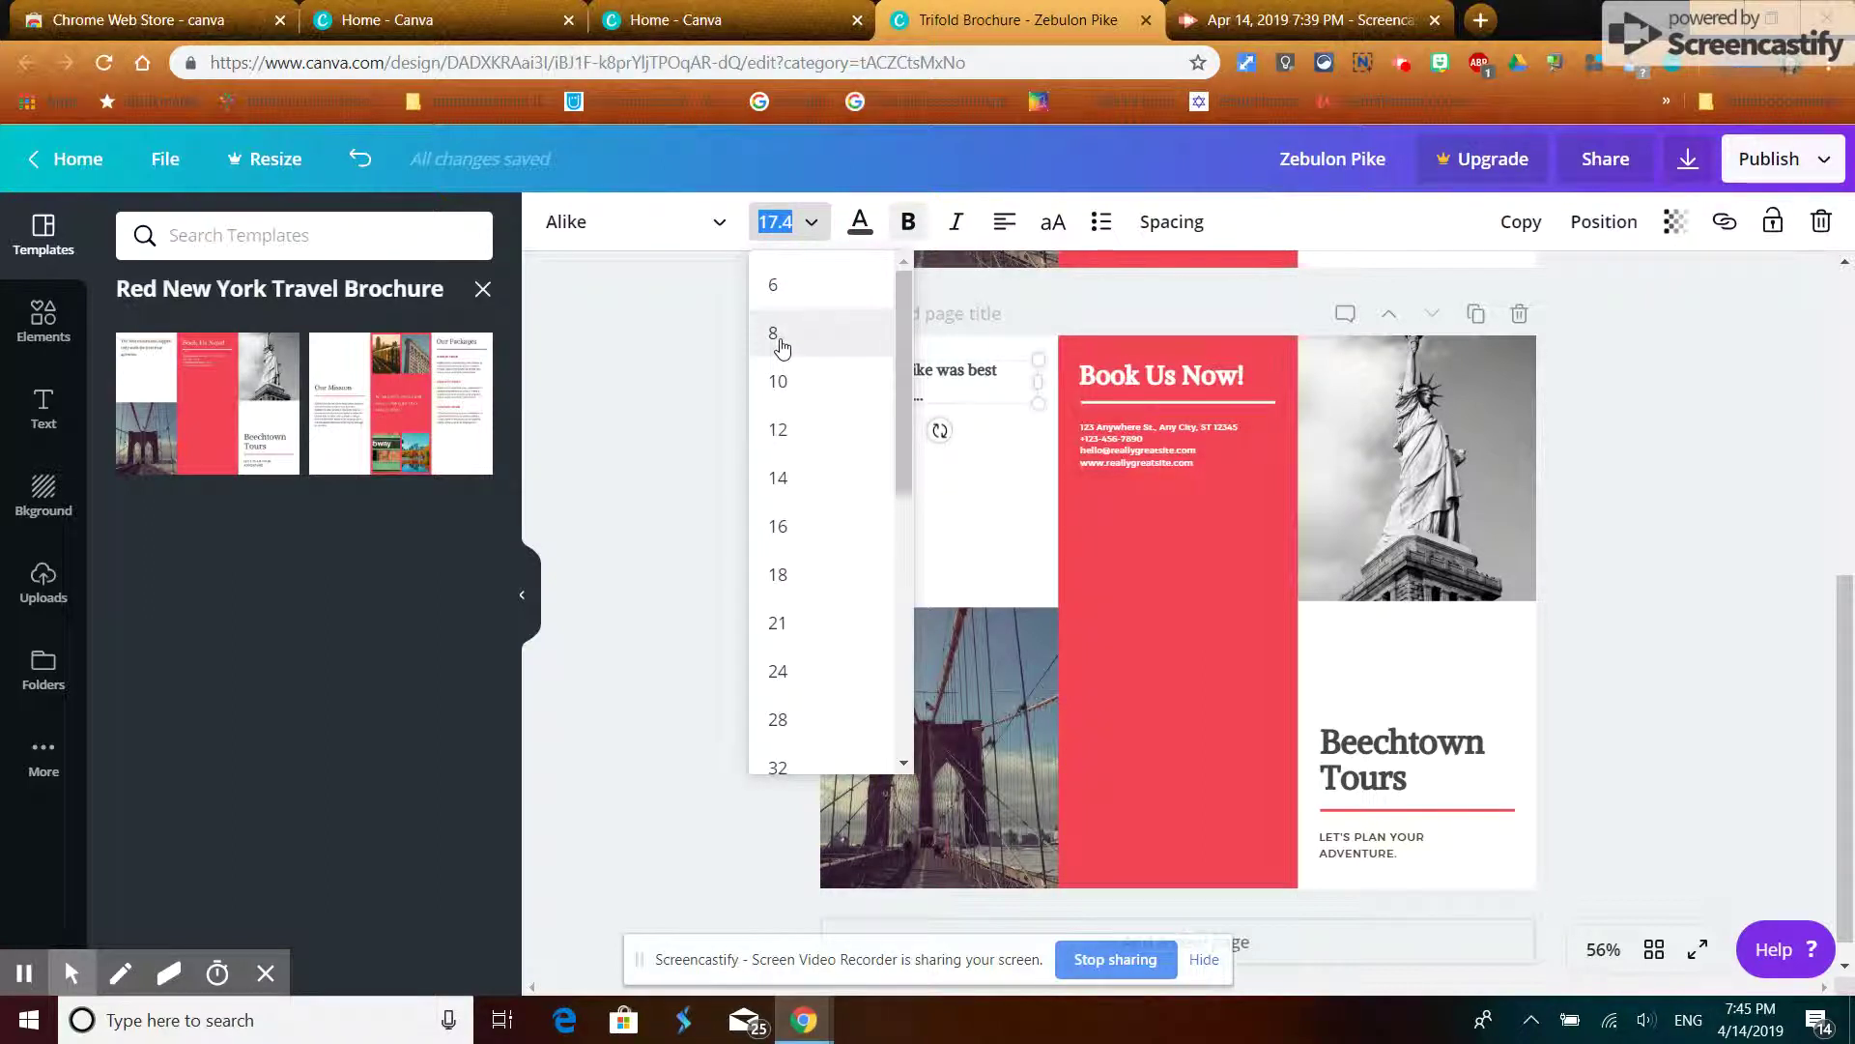
pyautogui.click(789, 383)
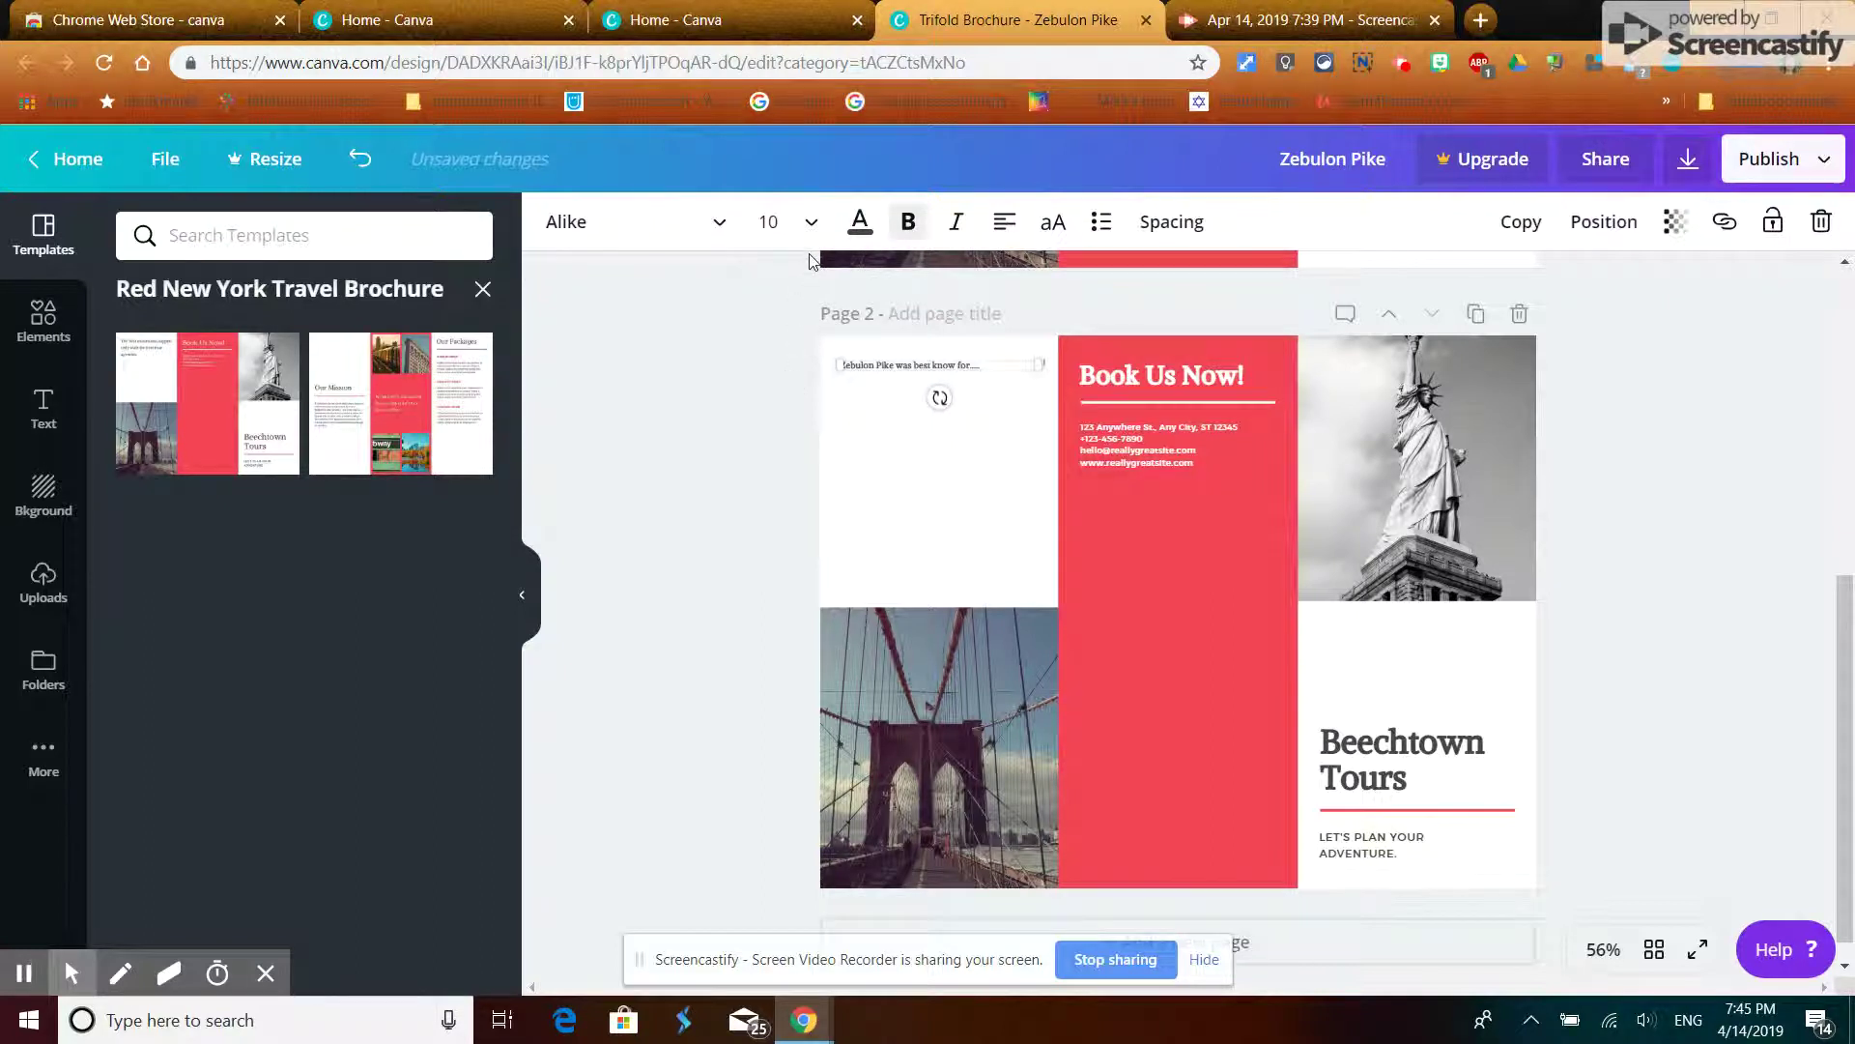
pyautogui.click(812, 222)
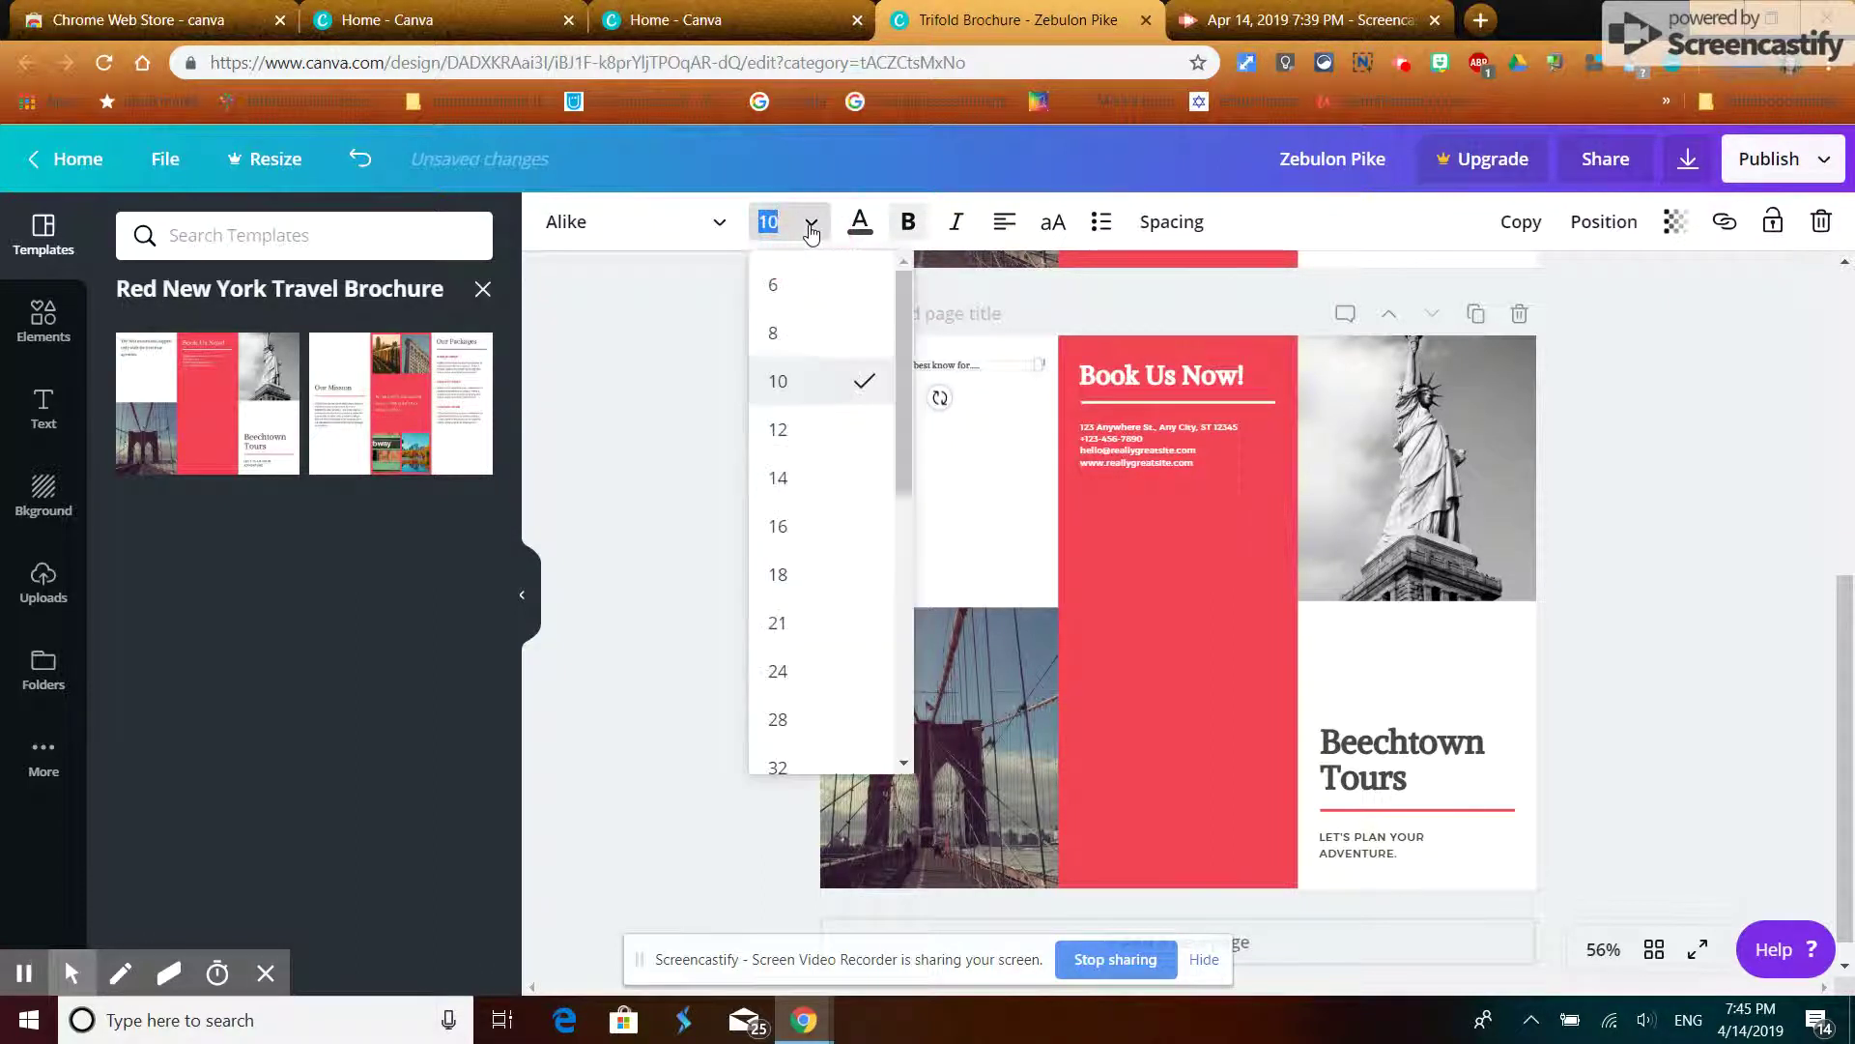
pyautogui.click(806, 475)
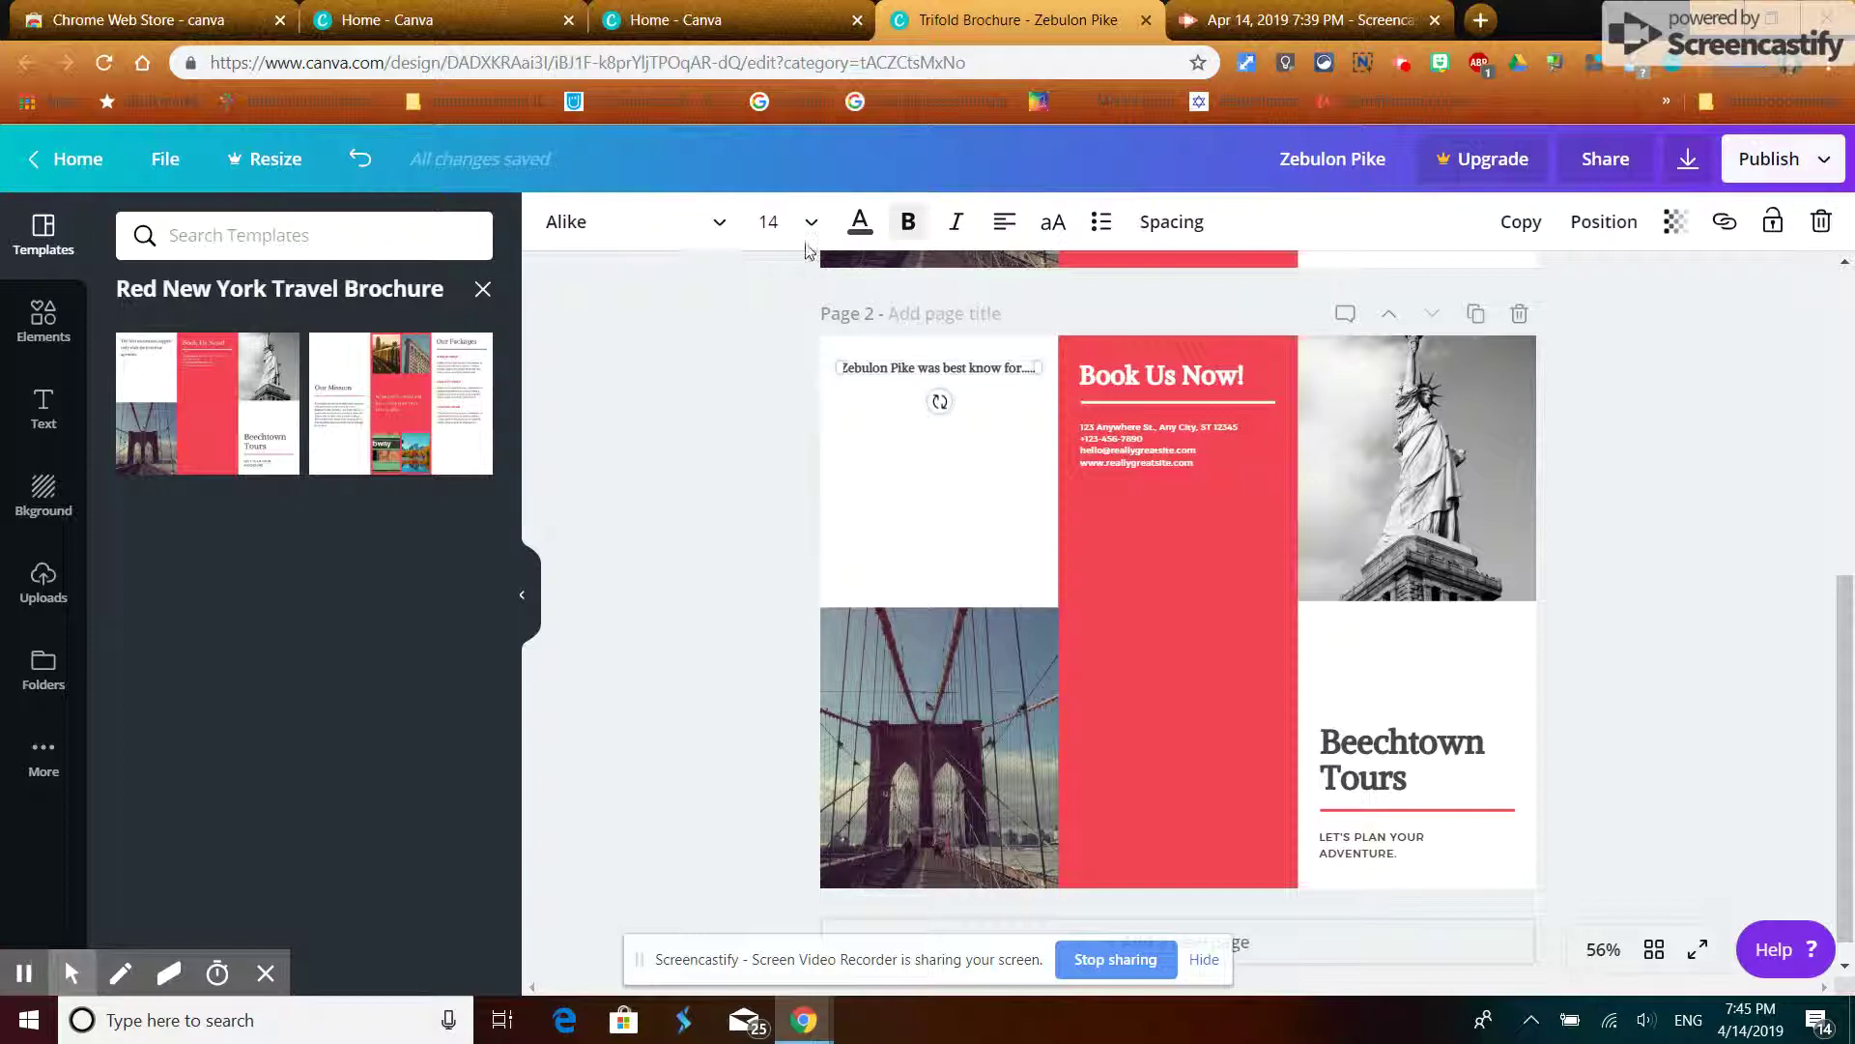
# - Reapply the dark grey text colour to the sentence and cycle its alignment through centre and right back to left
pyautogui.click(860, 221)
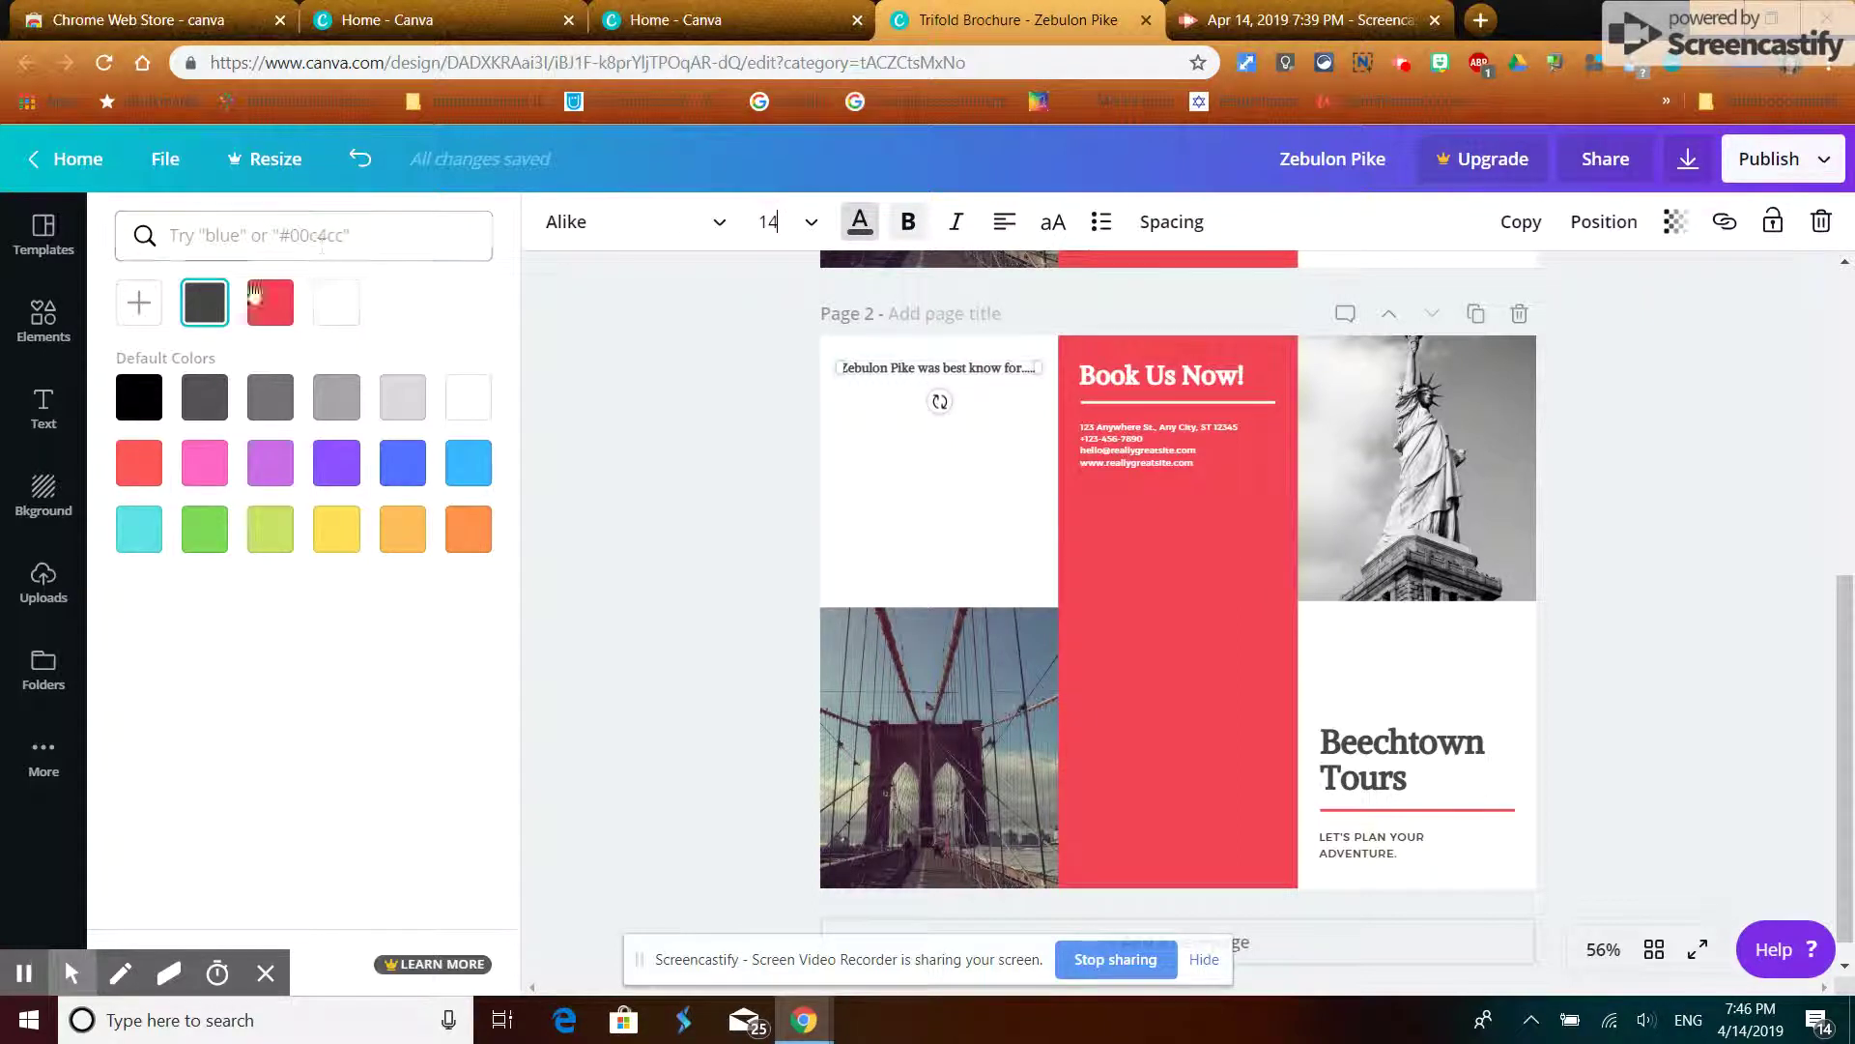
pyautogui.click(200, 305)
pyautogui.click(1006, 226)
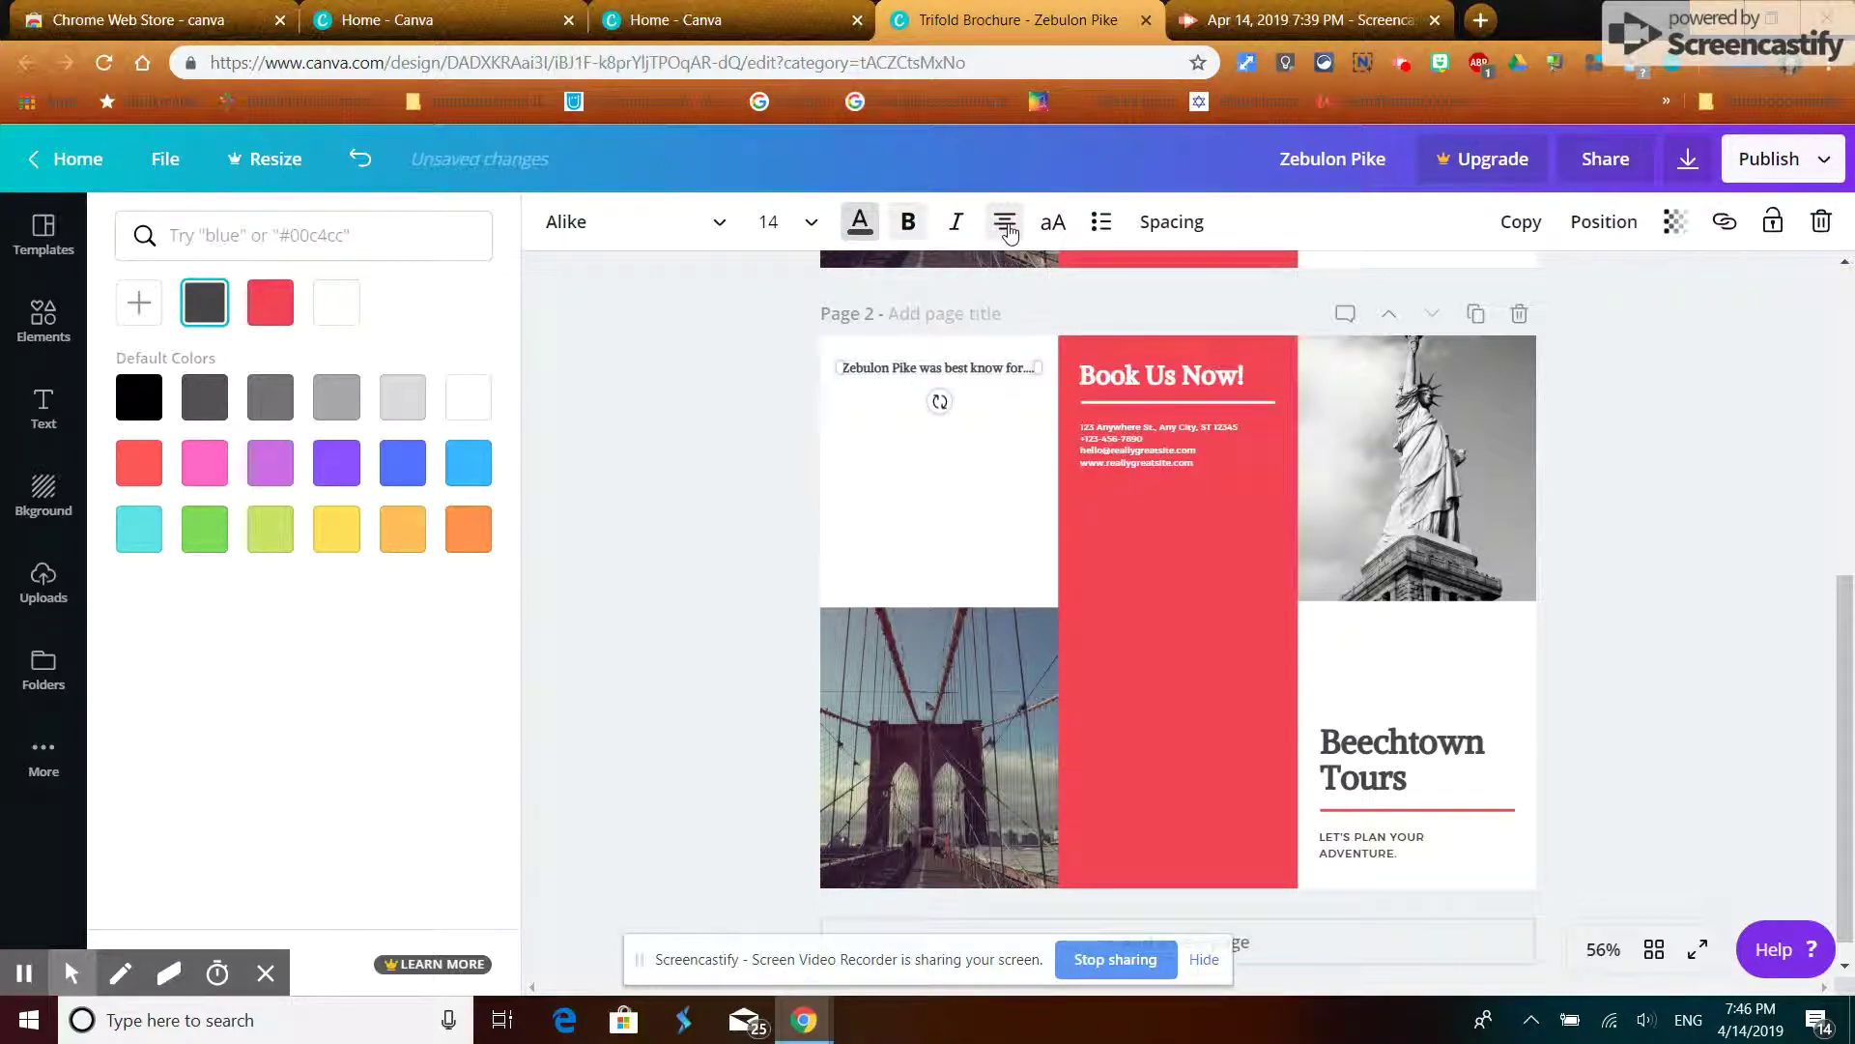
pyautogui.click(1006, 225)
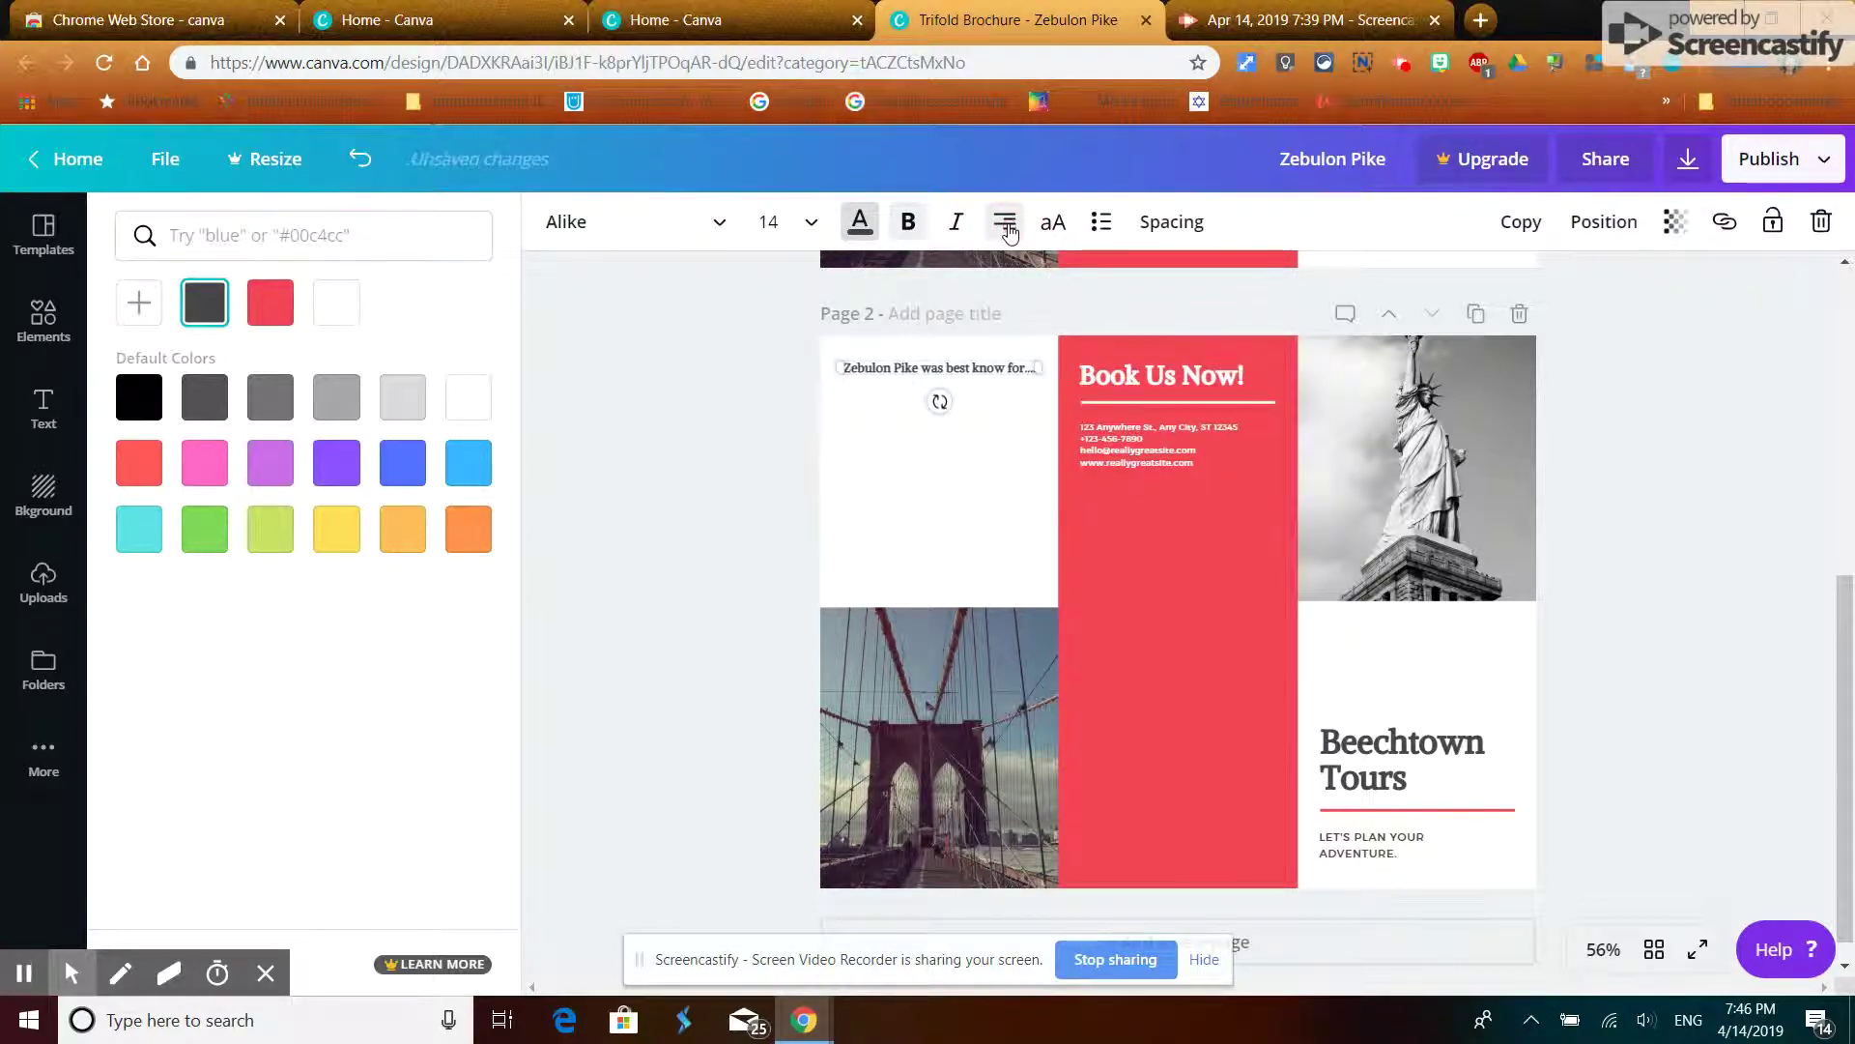
pyautogui.click(1007, 228)
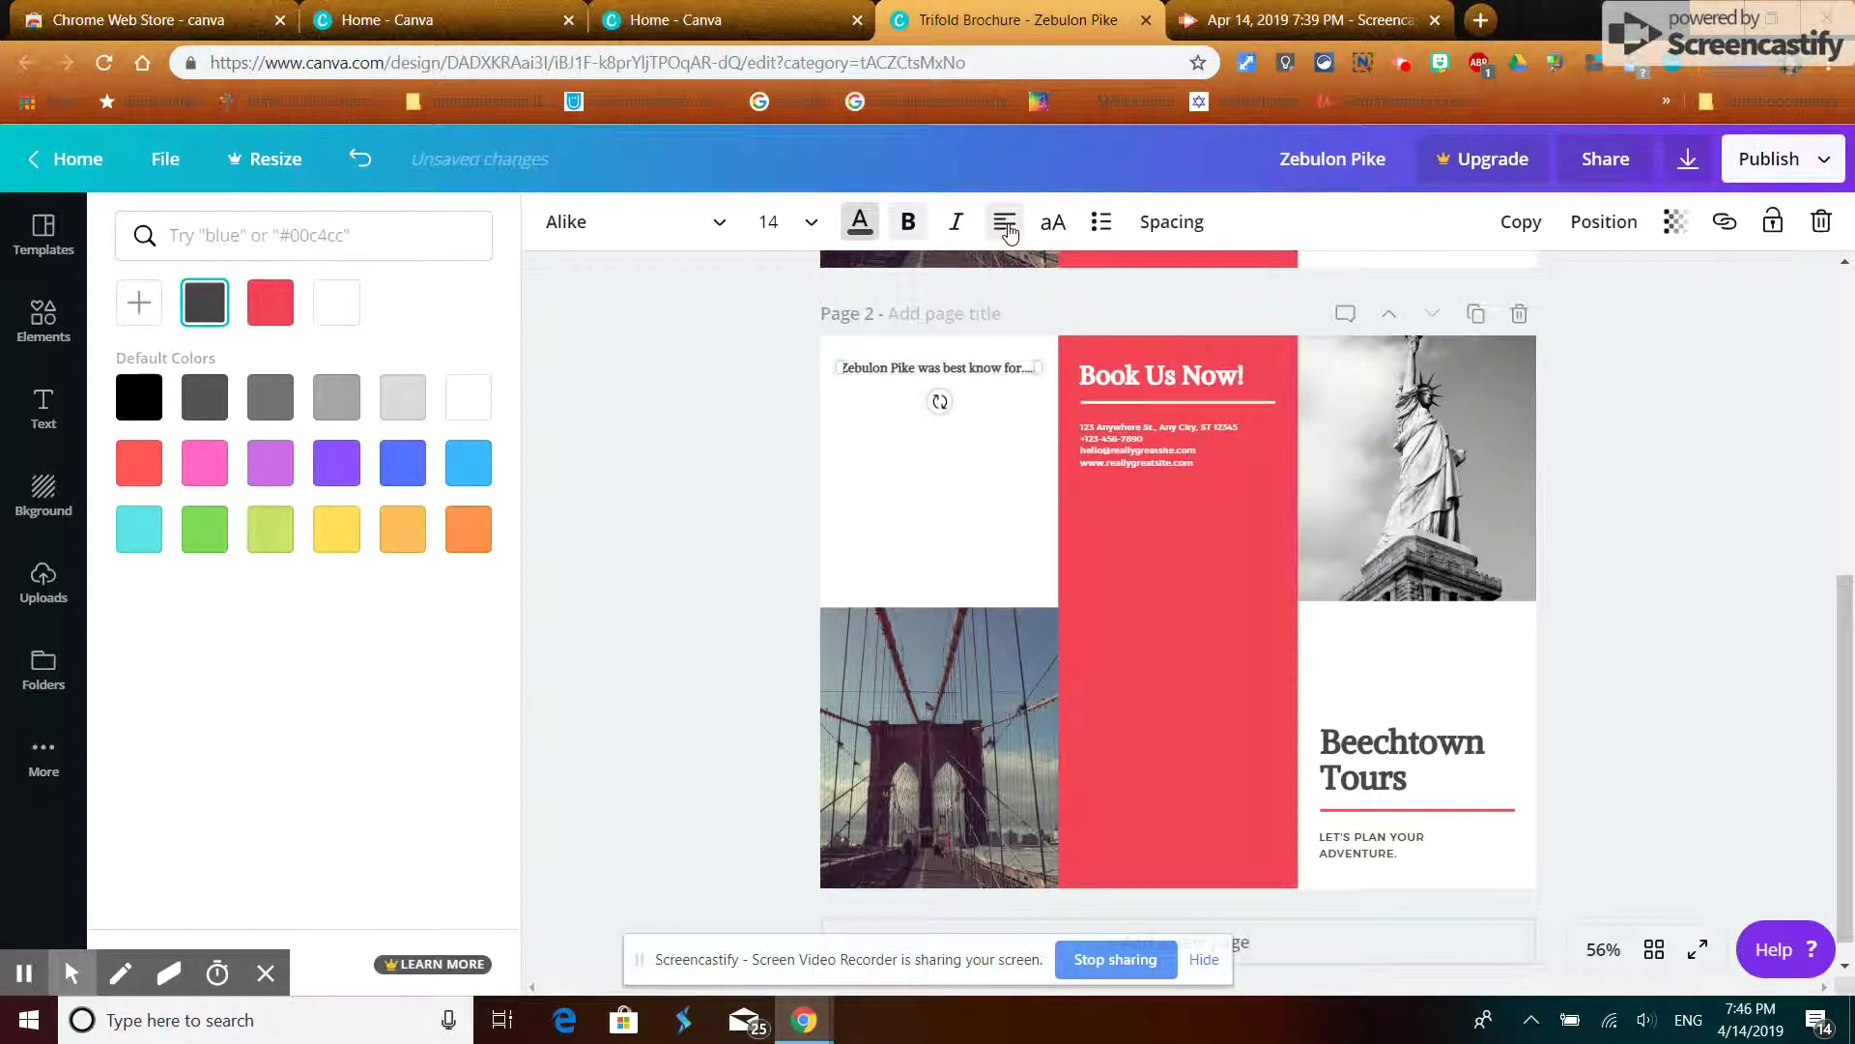
# - Browse the available fonts for the Zebulon Pike sentence on page 2 and deselect the sentence
pyautogui.click(1007, 228)
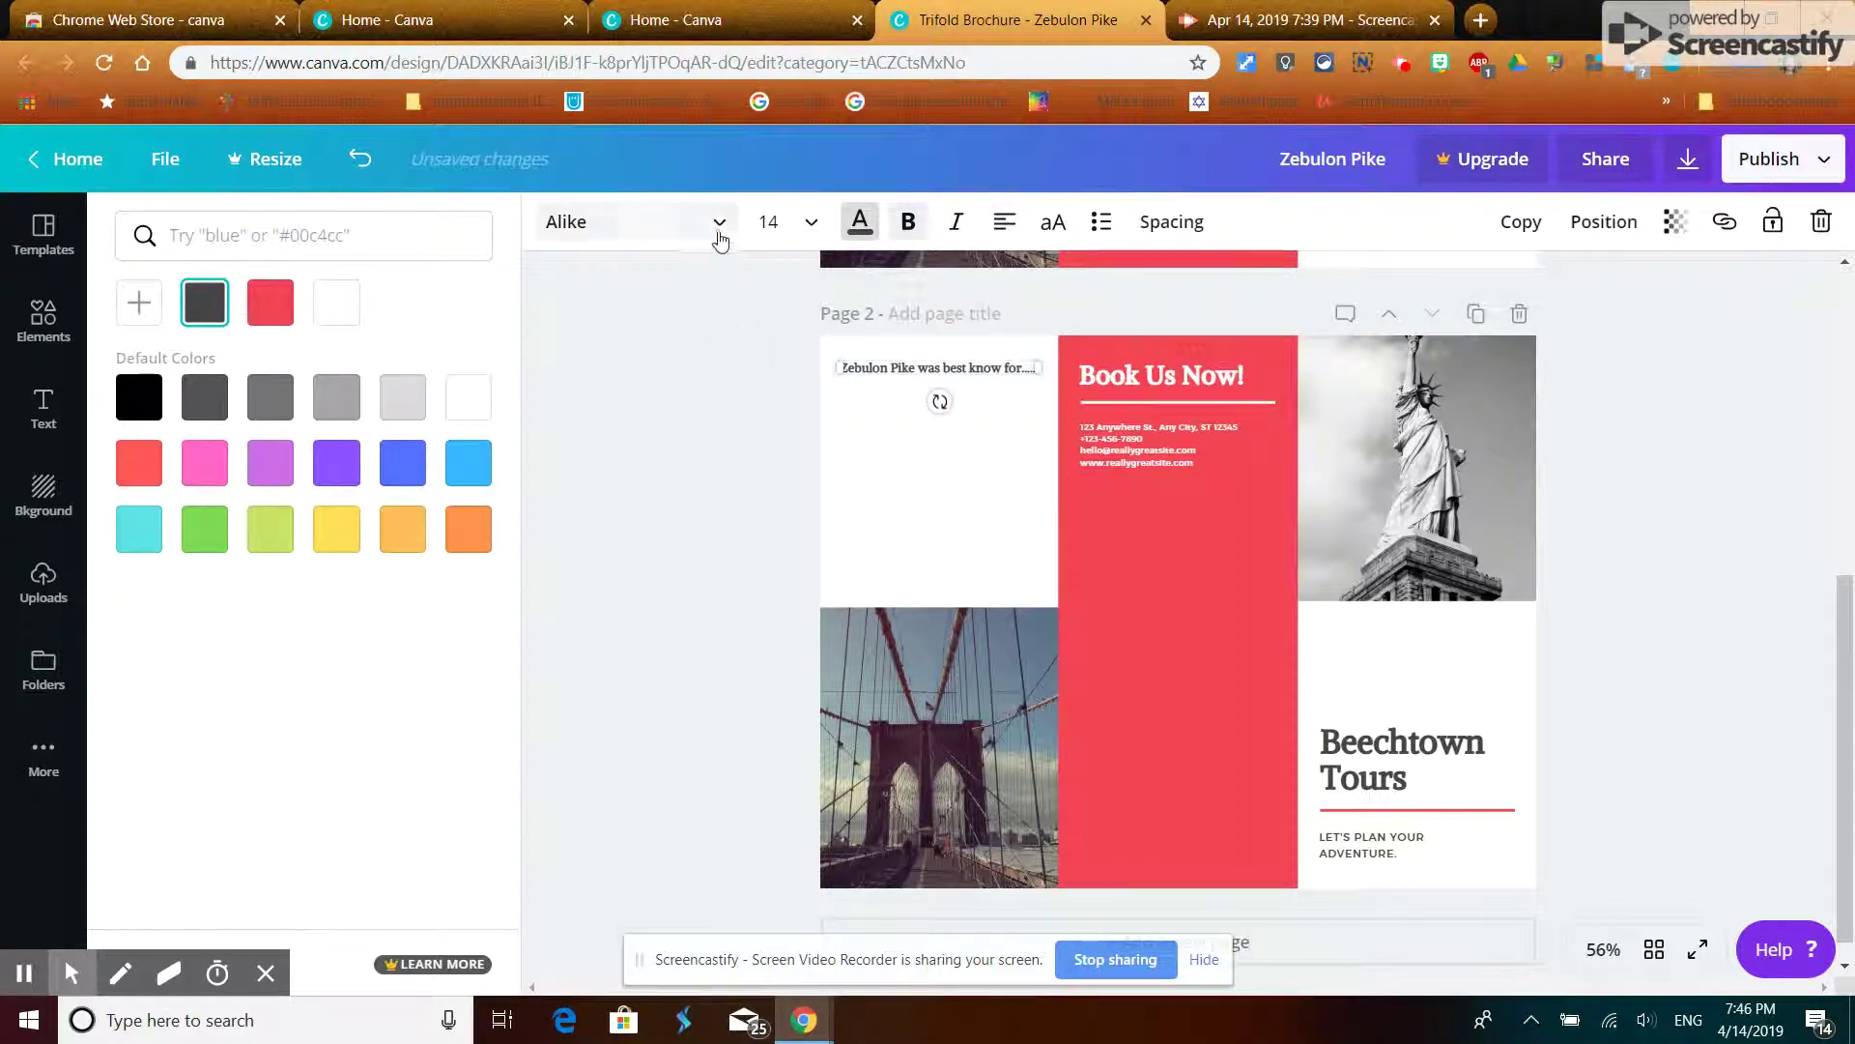
pyautogui.click(723, 227)
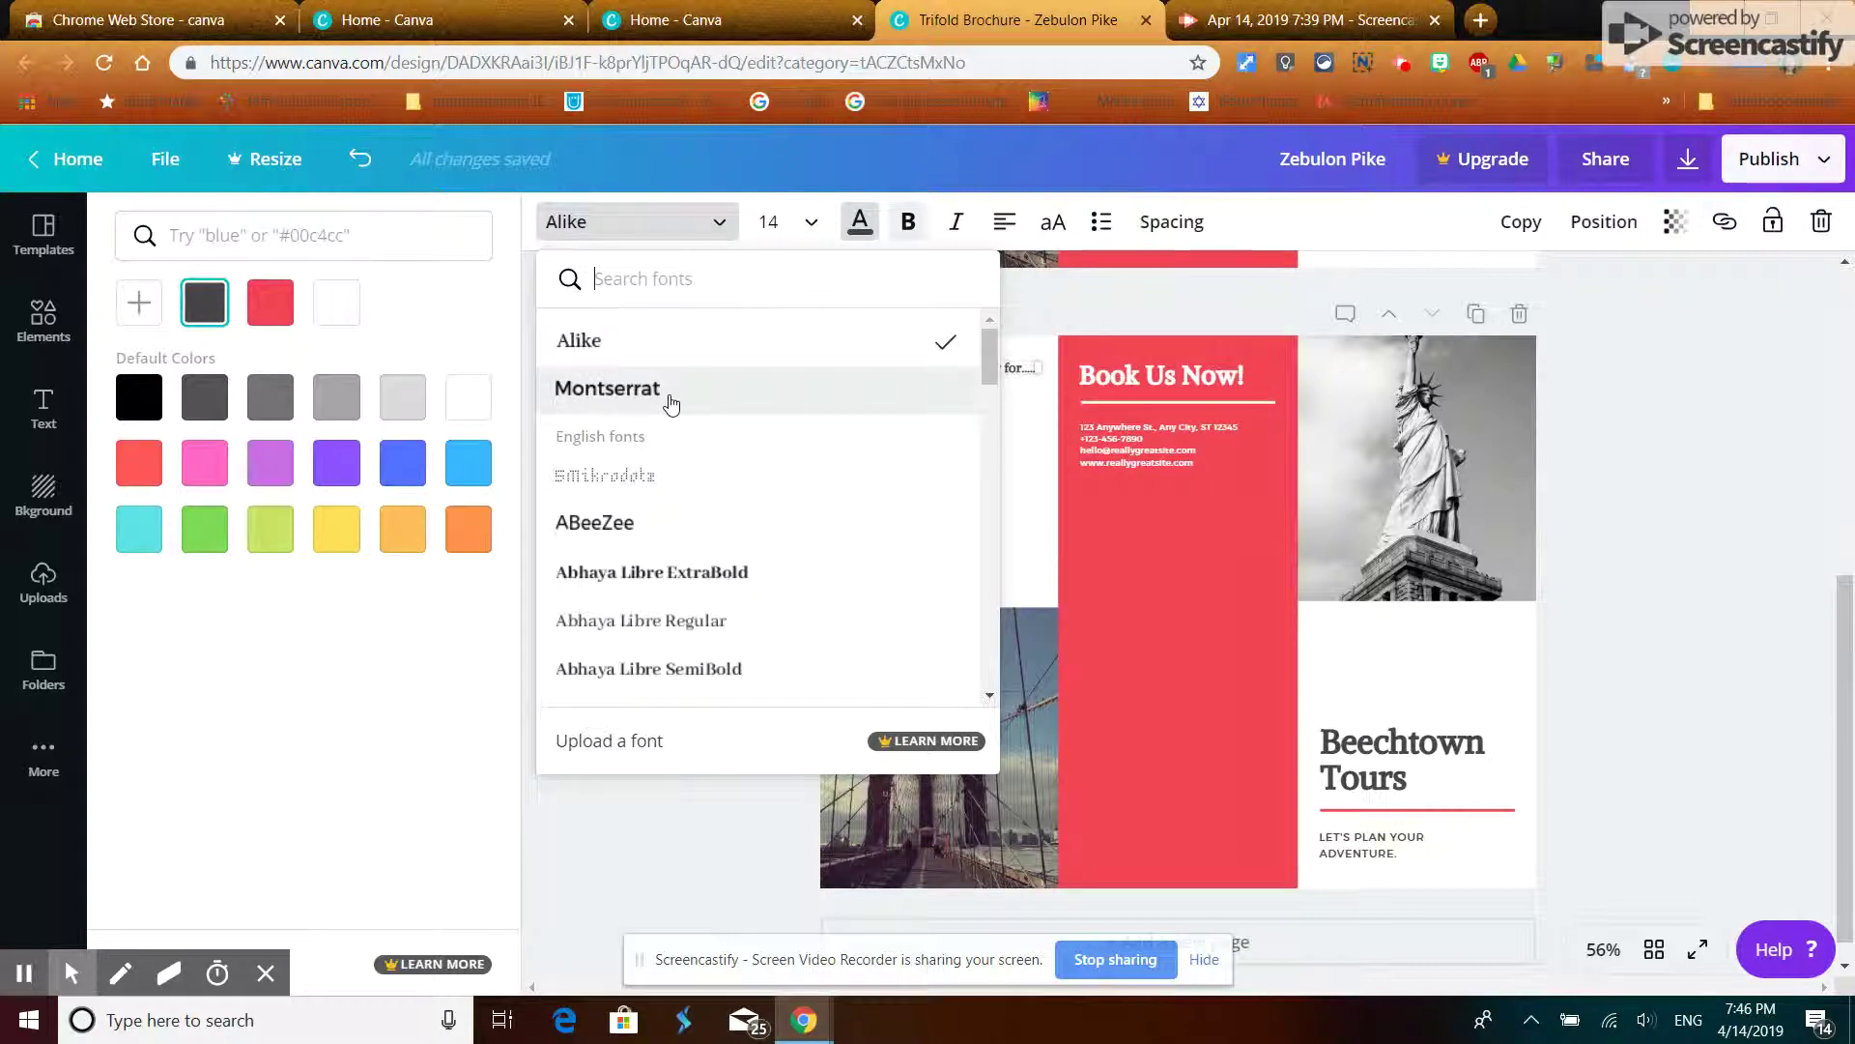
pyautogui.scroll(-3, 671, 403)
pyautogui.scroll(3, 671, 404)
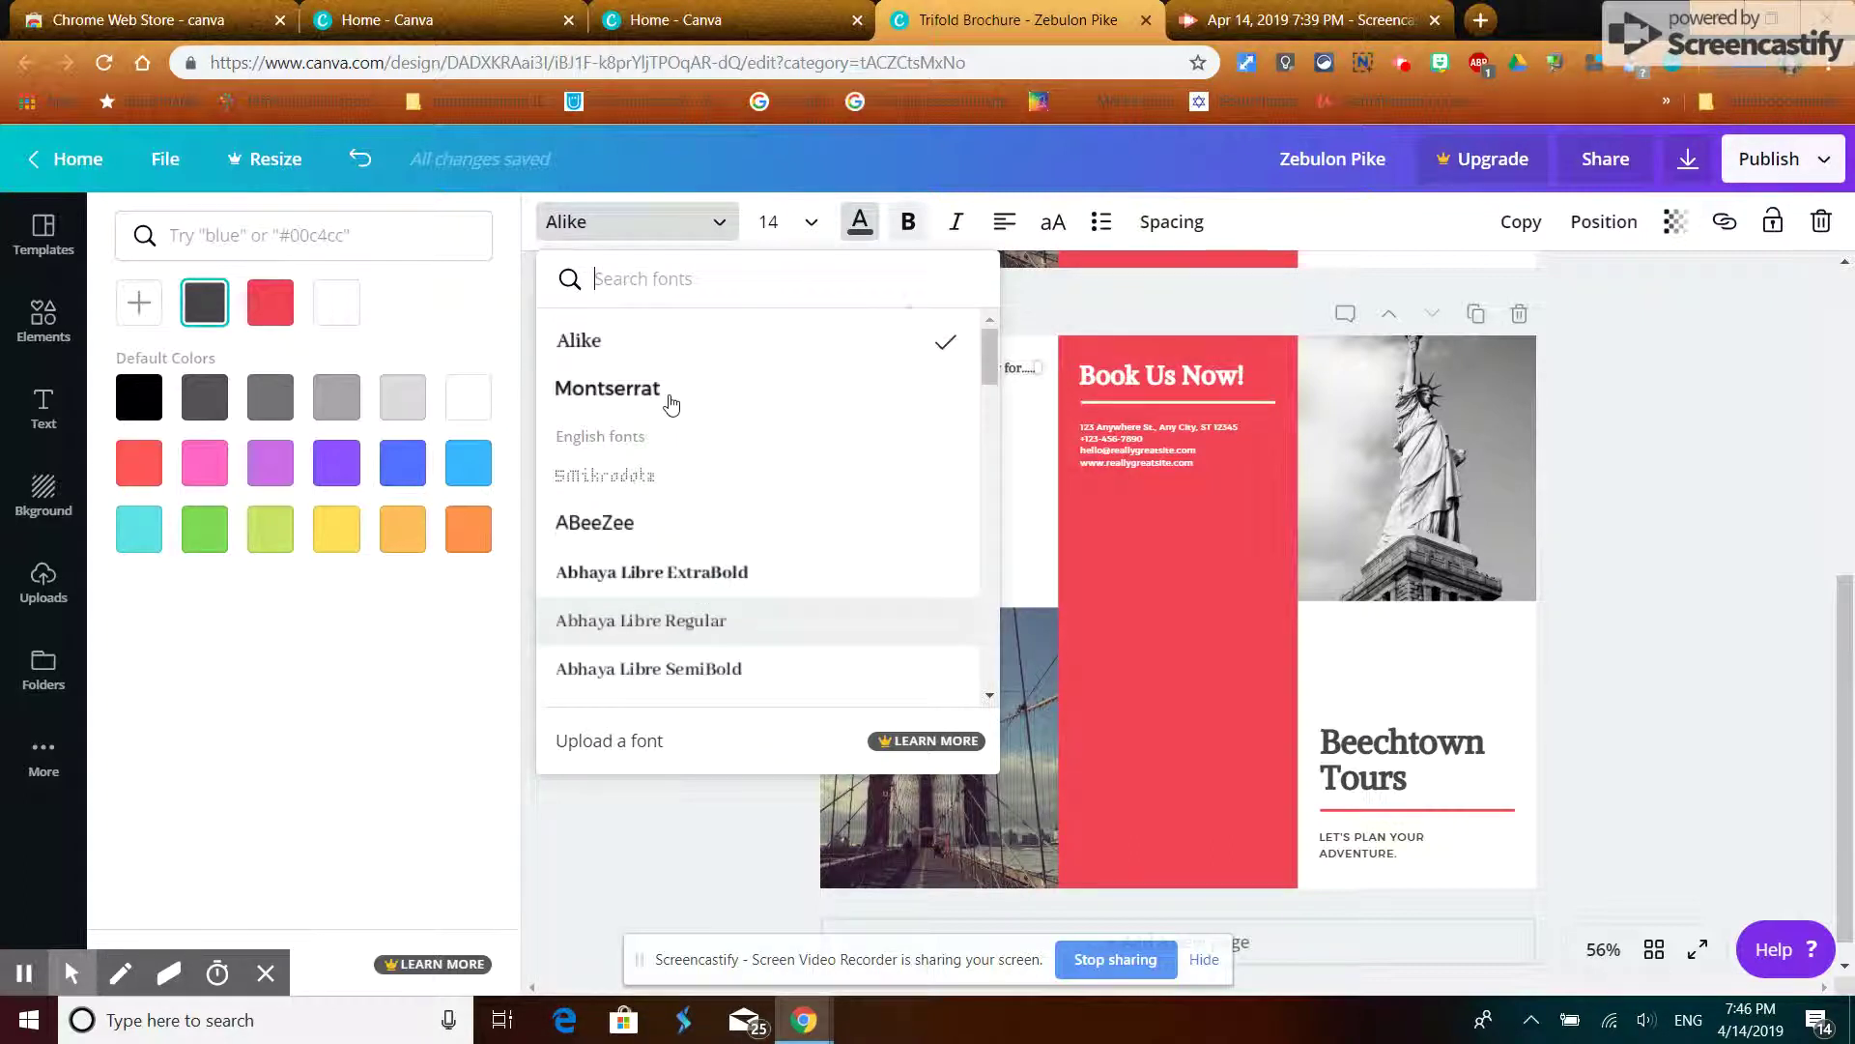
pyautogui.click(1120, 296)
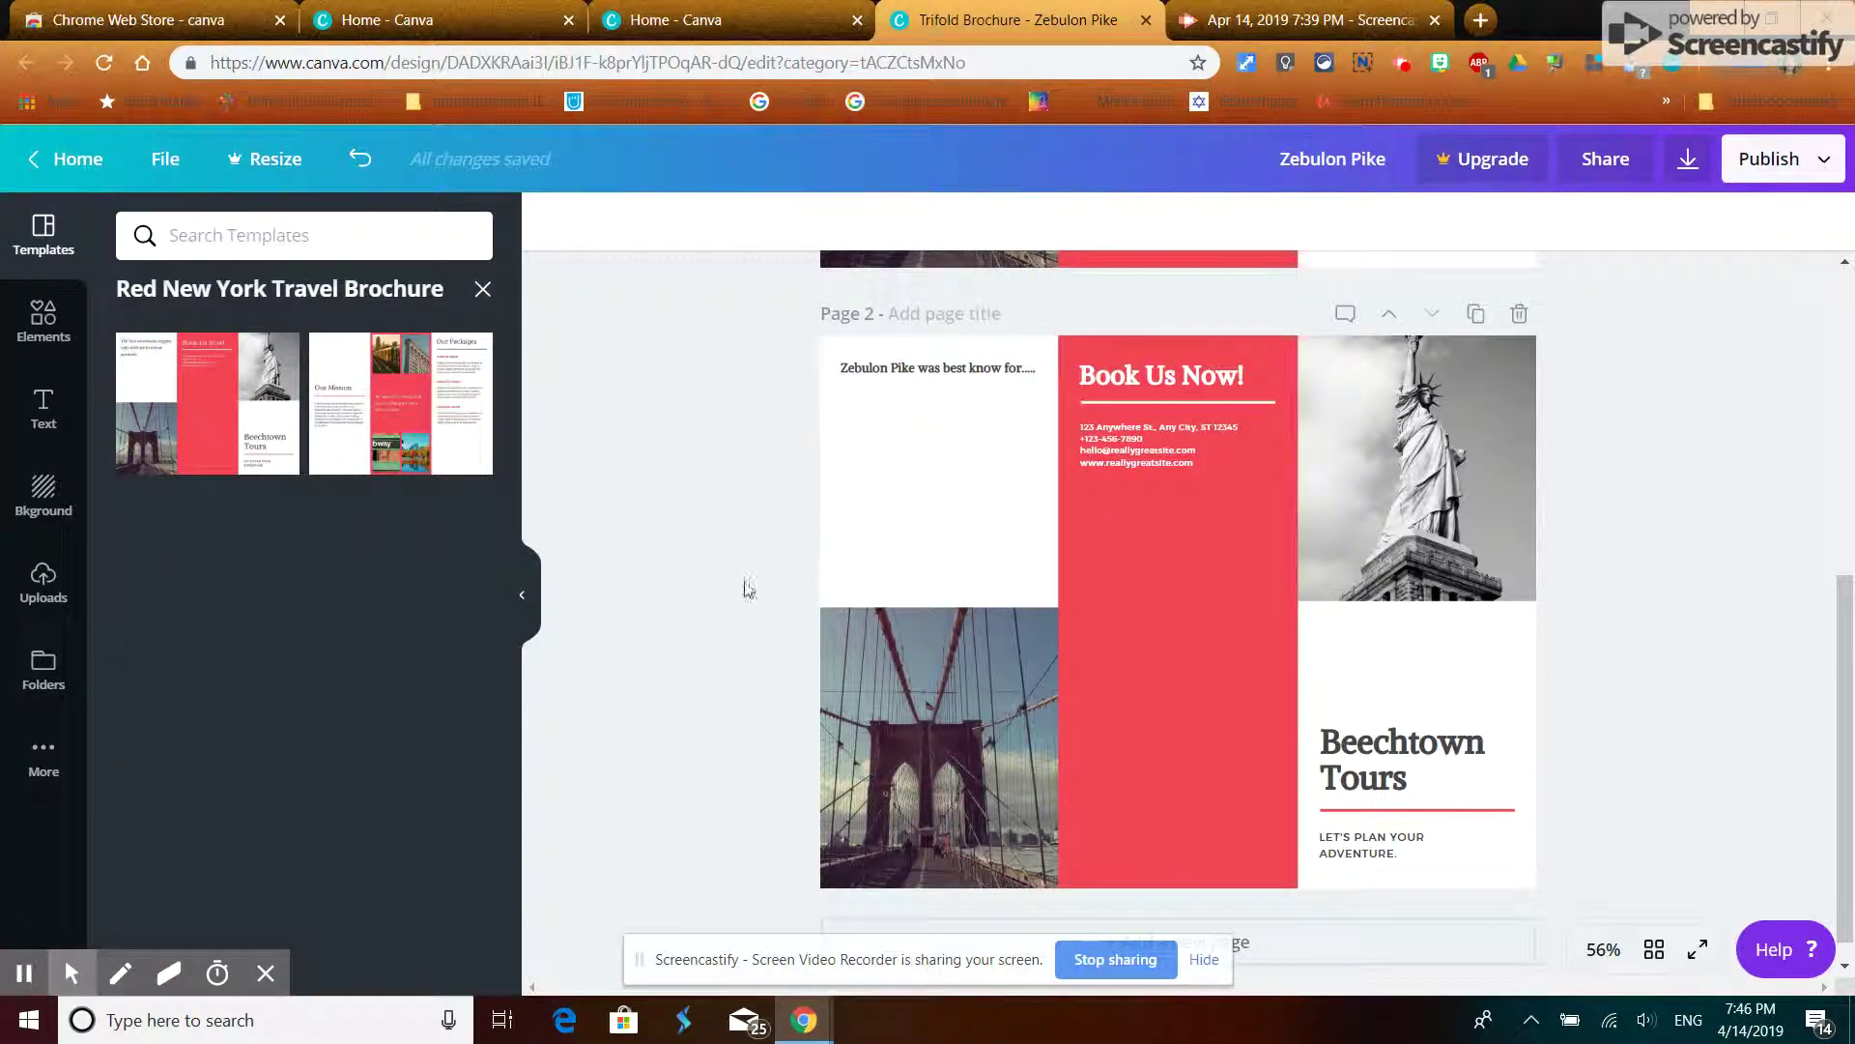
# - Select the Statue of Liberty photo on page 1 of the brochure
pyautogui.scroll(4, 739, 584)
pyautogui.scroll(3, 738, 589)
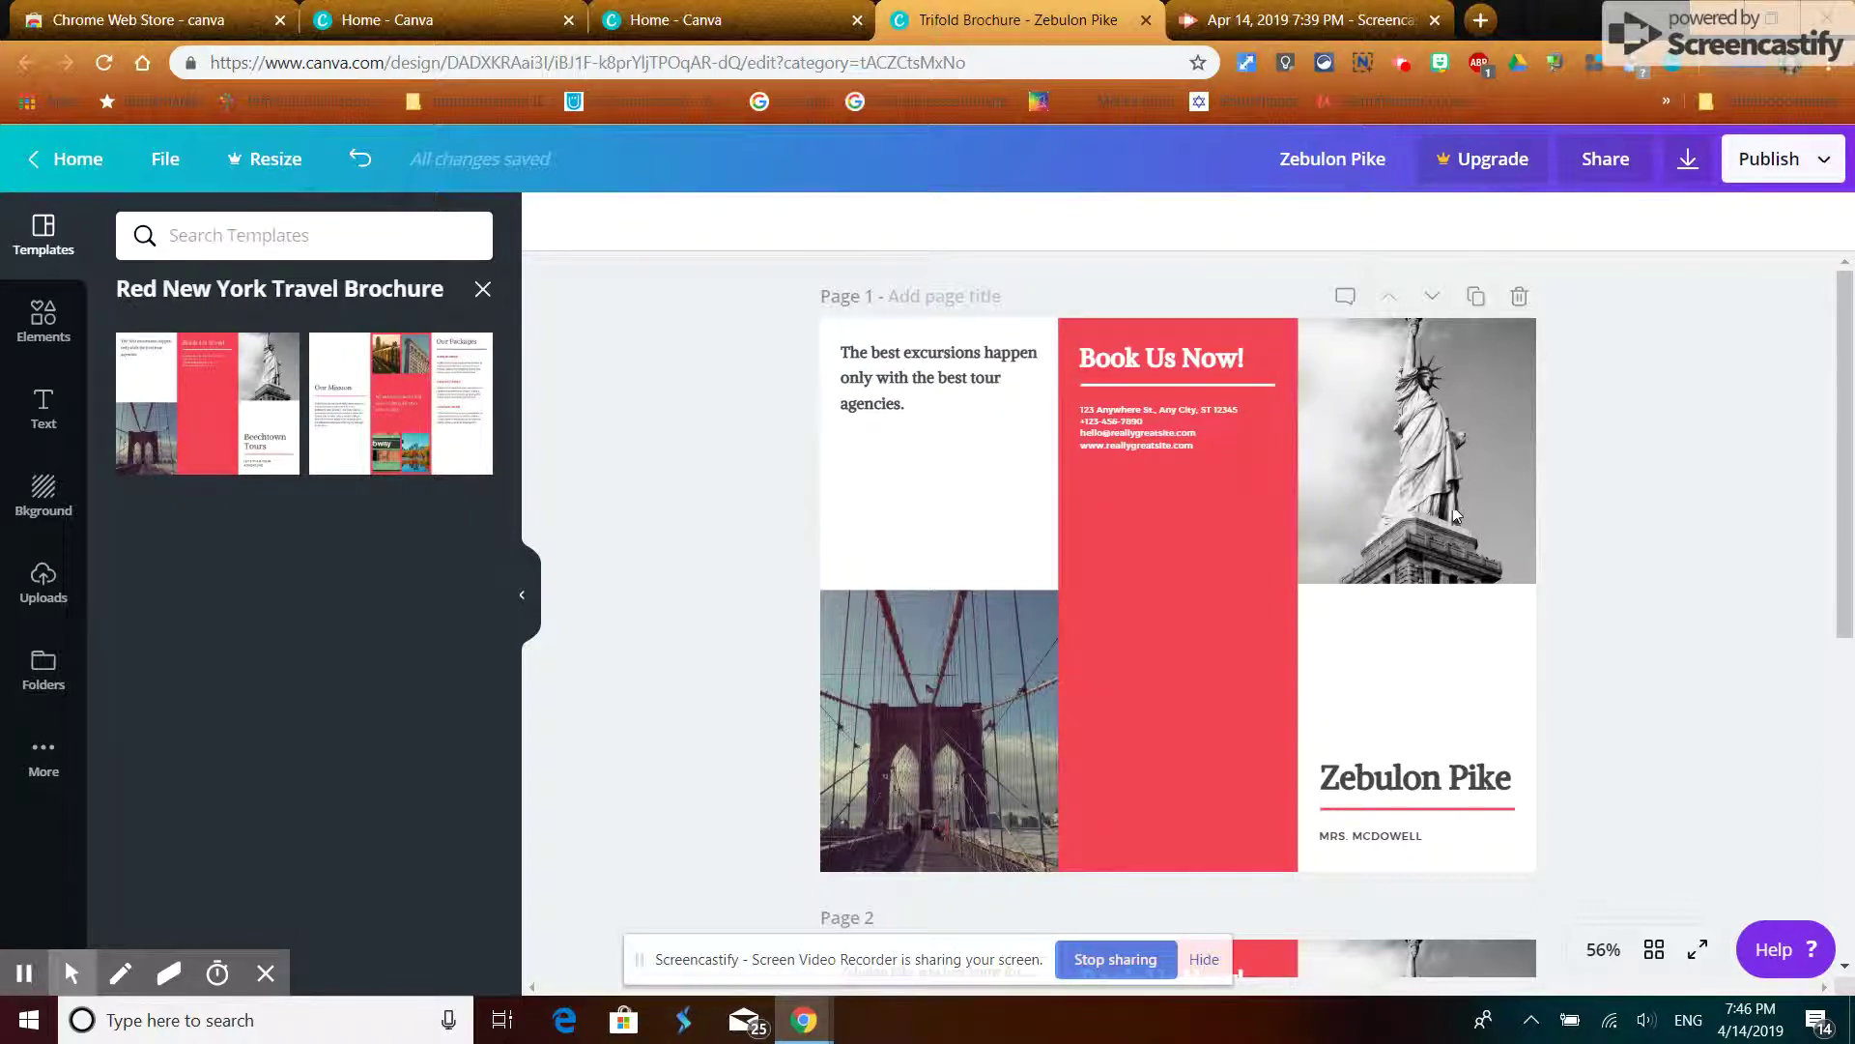
pyautogui.click(1414, 472)
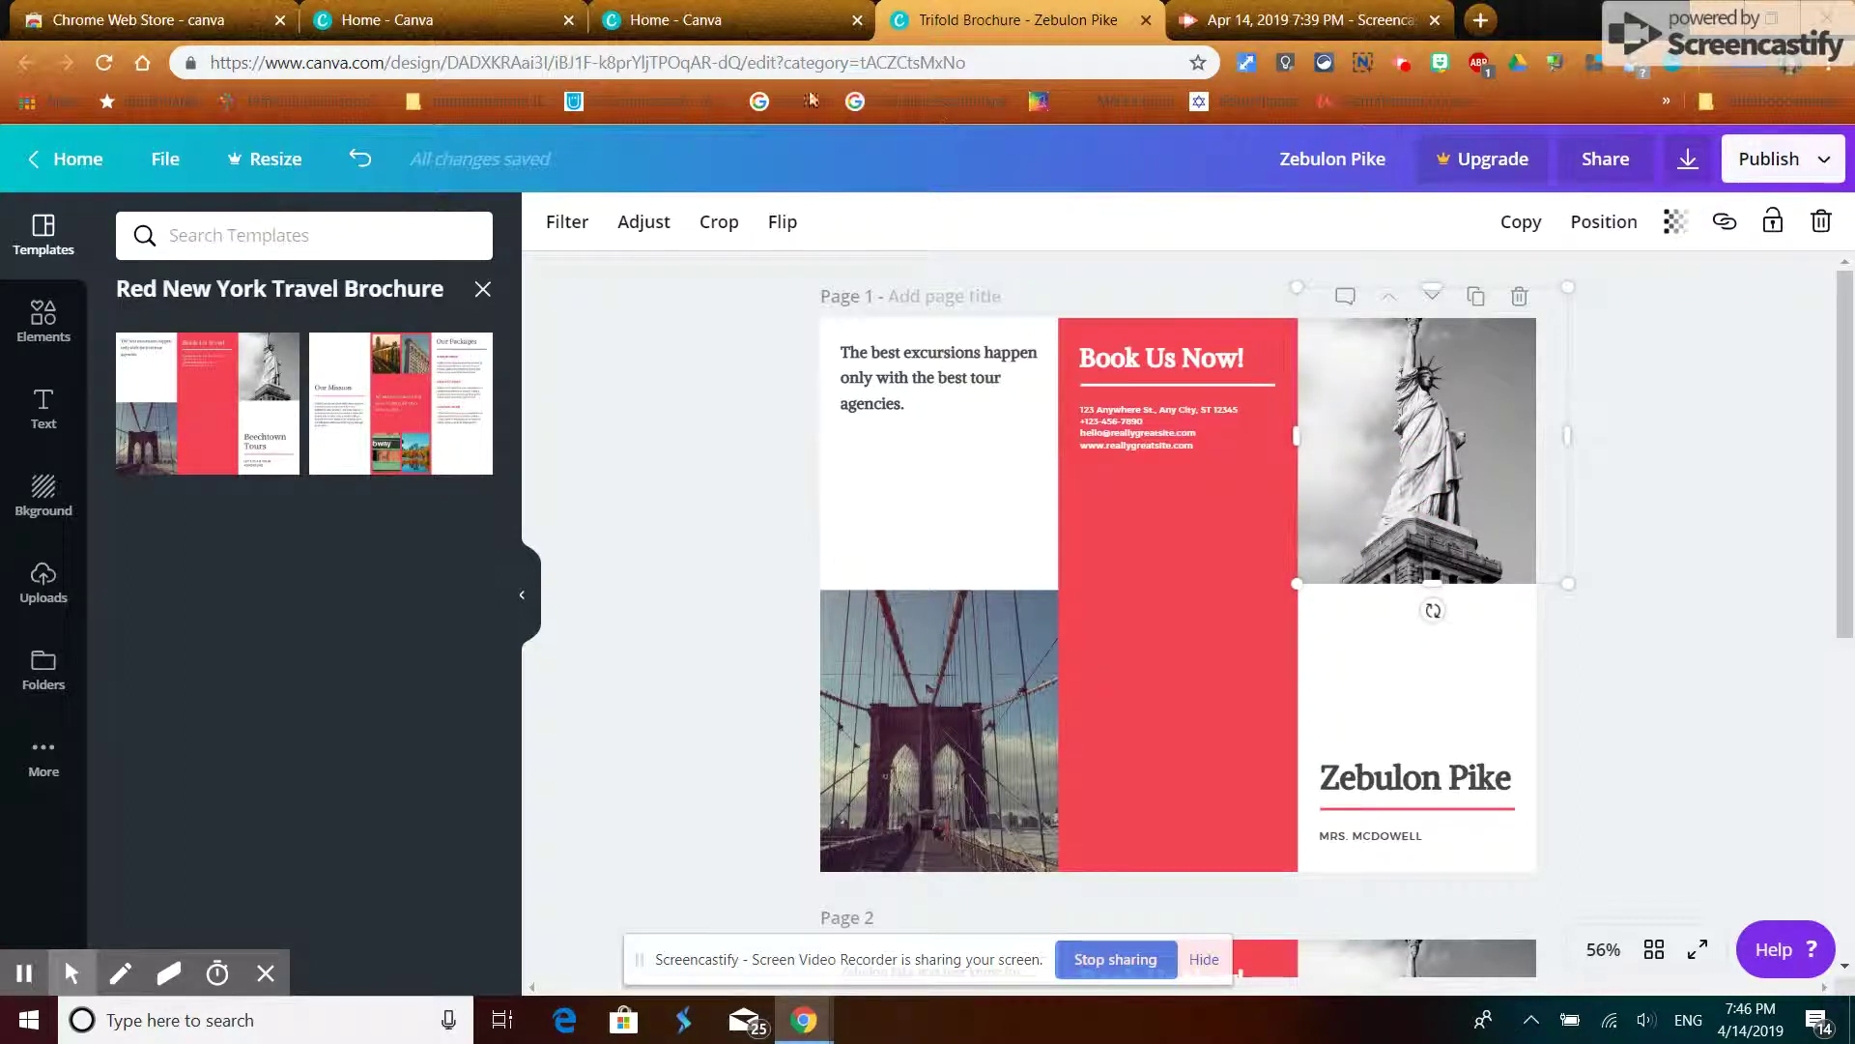
# - Switch to the spare Canva home browser tab and load the Red Rocks Elementary website, redrockselementary.com, in it
pyautogui.click(730, 32)
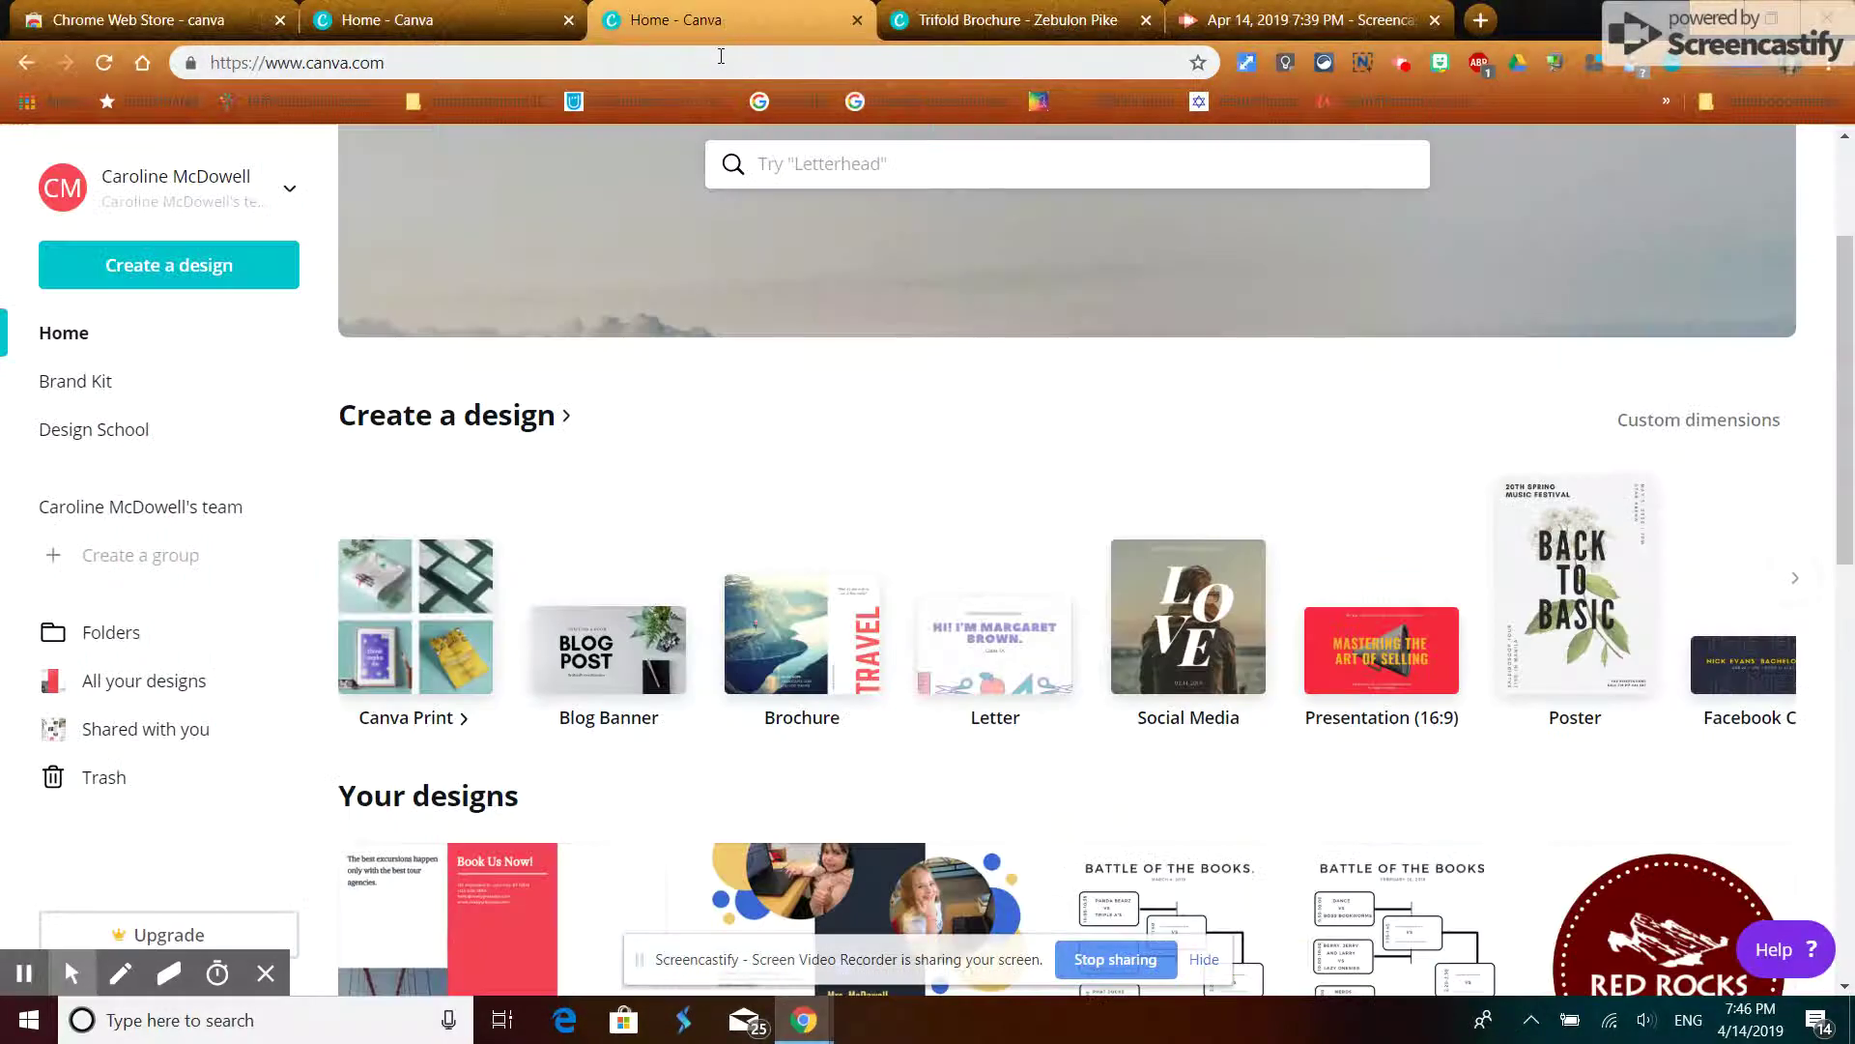
pyautogui.click(717, 62)
pyautogui.write('redrocks')
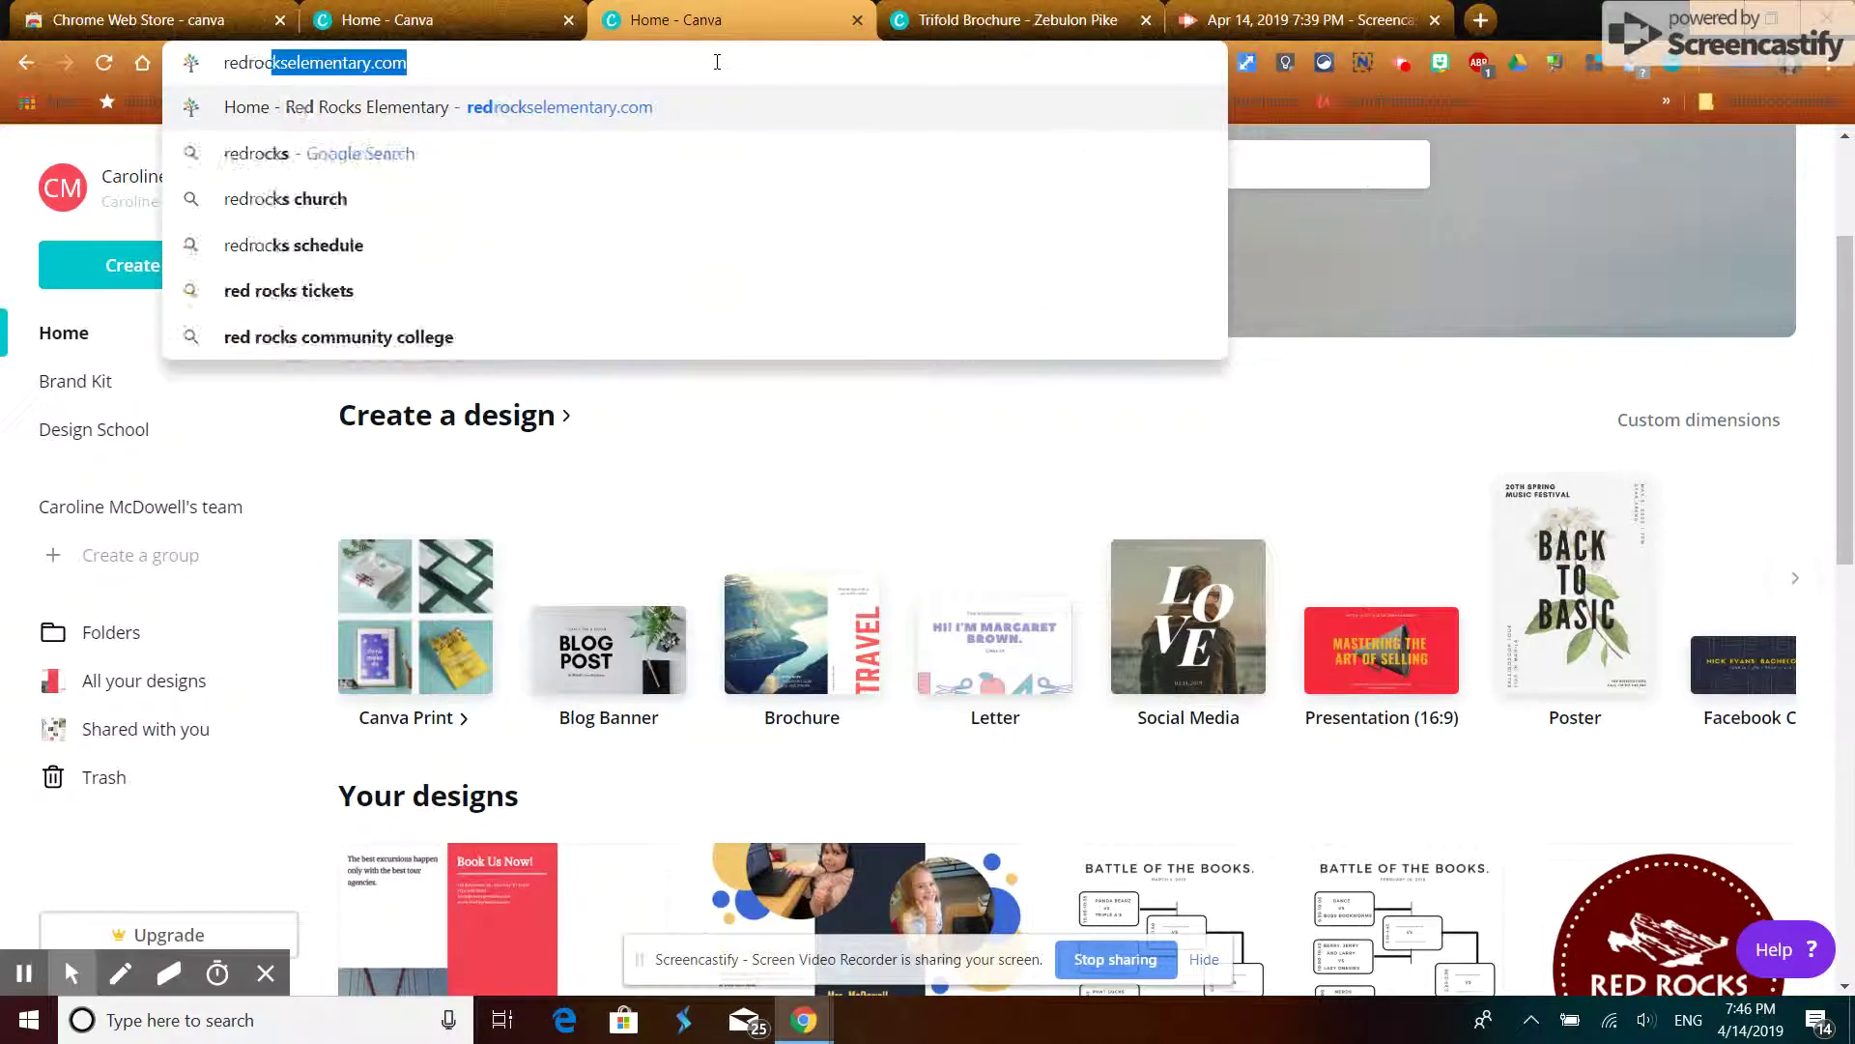
pyautogui.write('element')
pyautogui.press('BackSpace')
pyautogui.press('BackSpace')
pyautogui.press('BackSpace')
pyautogui.press('BackSpace')
pyautogui.write('mentary')
pyautogui.press('Return')
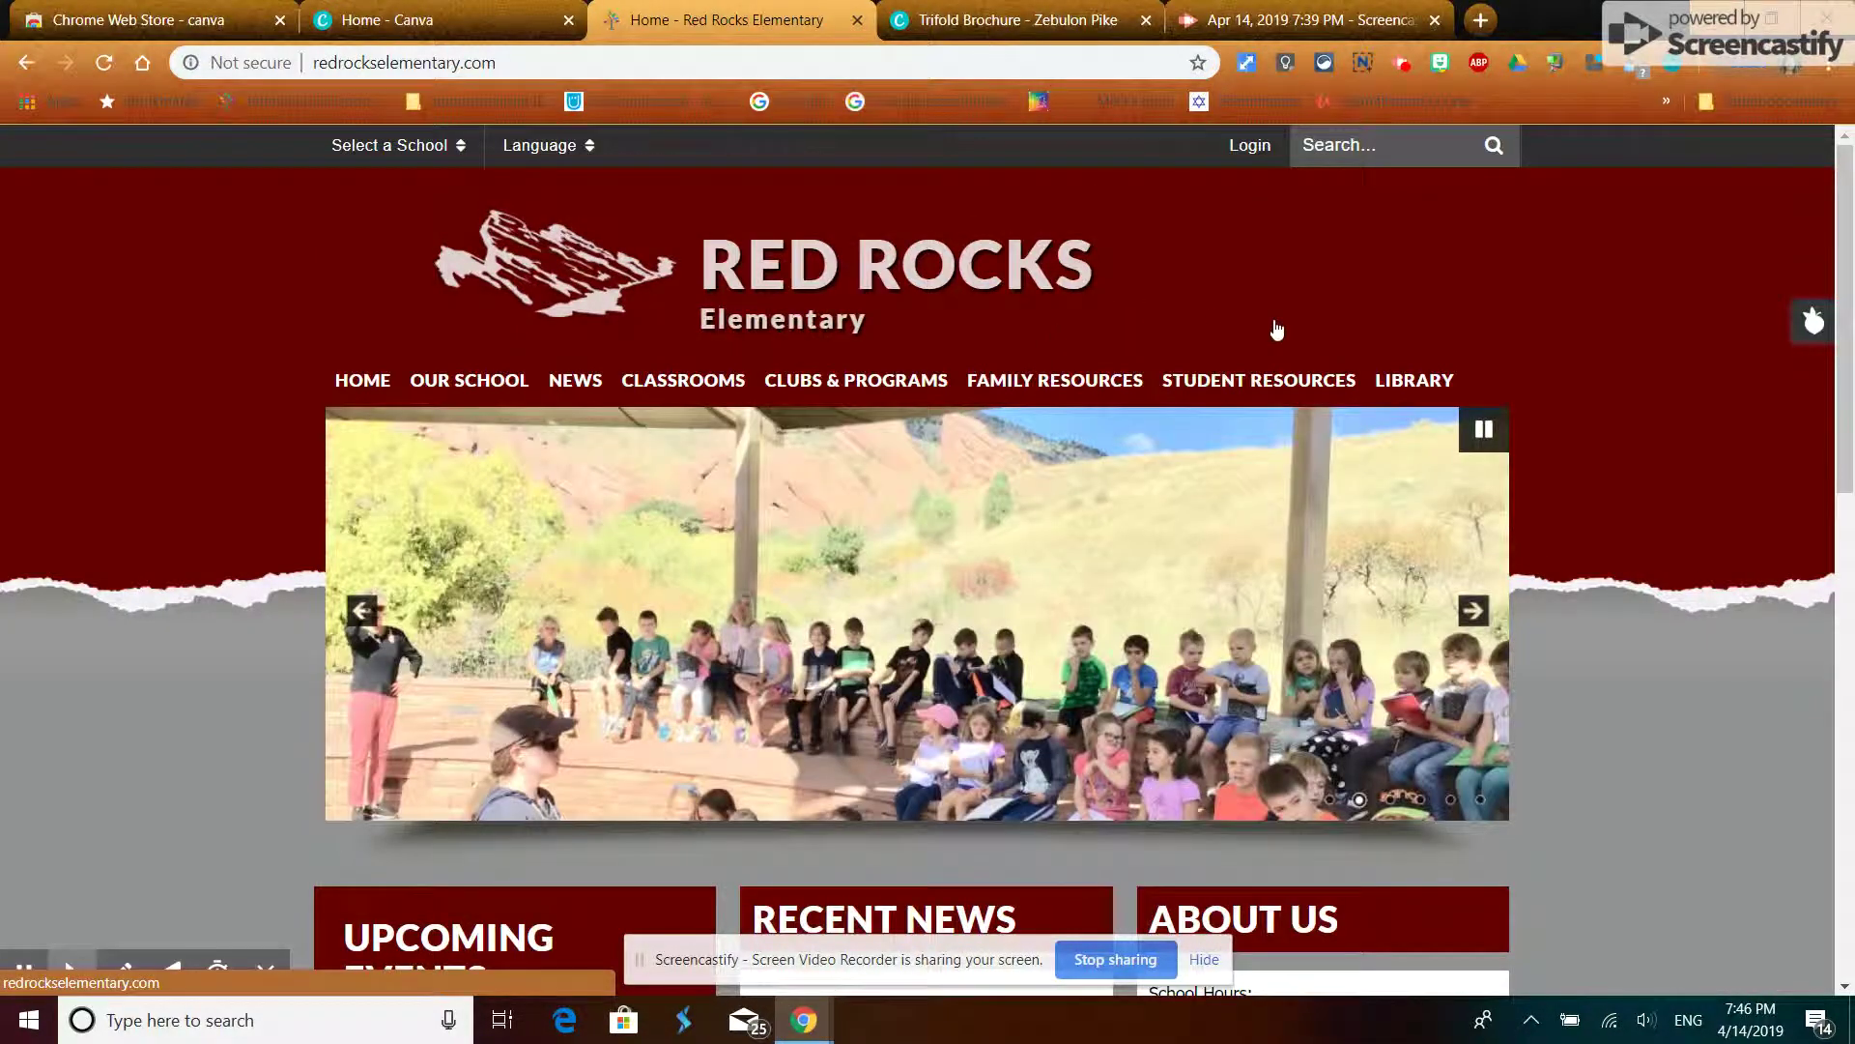
# - Open the school library's Library Skills page of internet sites and follow its link to Wikimedia Commons
pyautogui.moveTo(1413, 383)
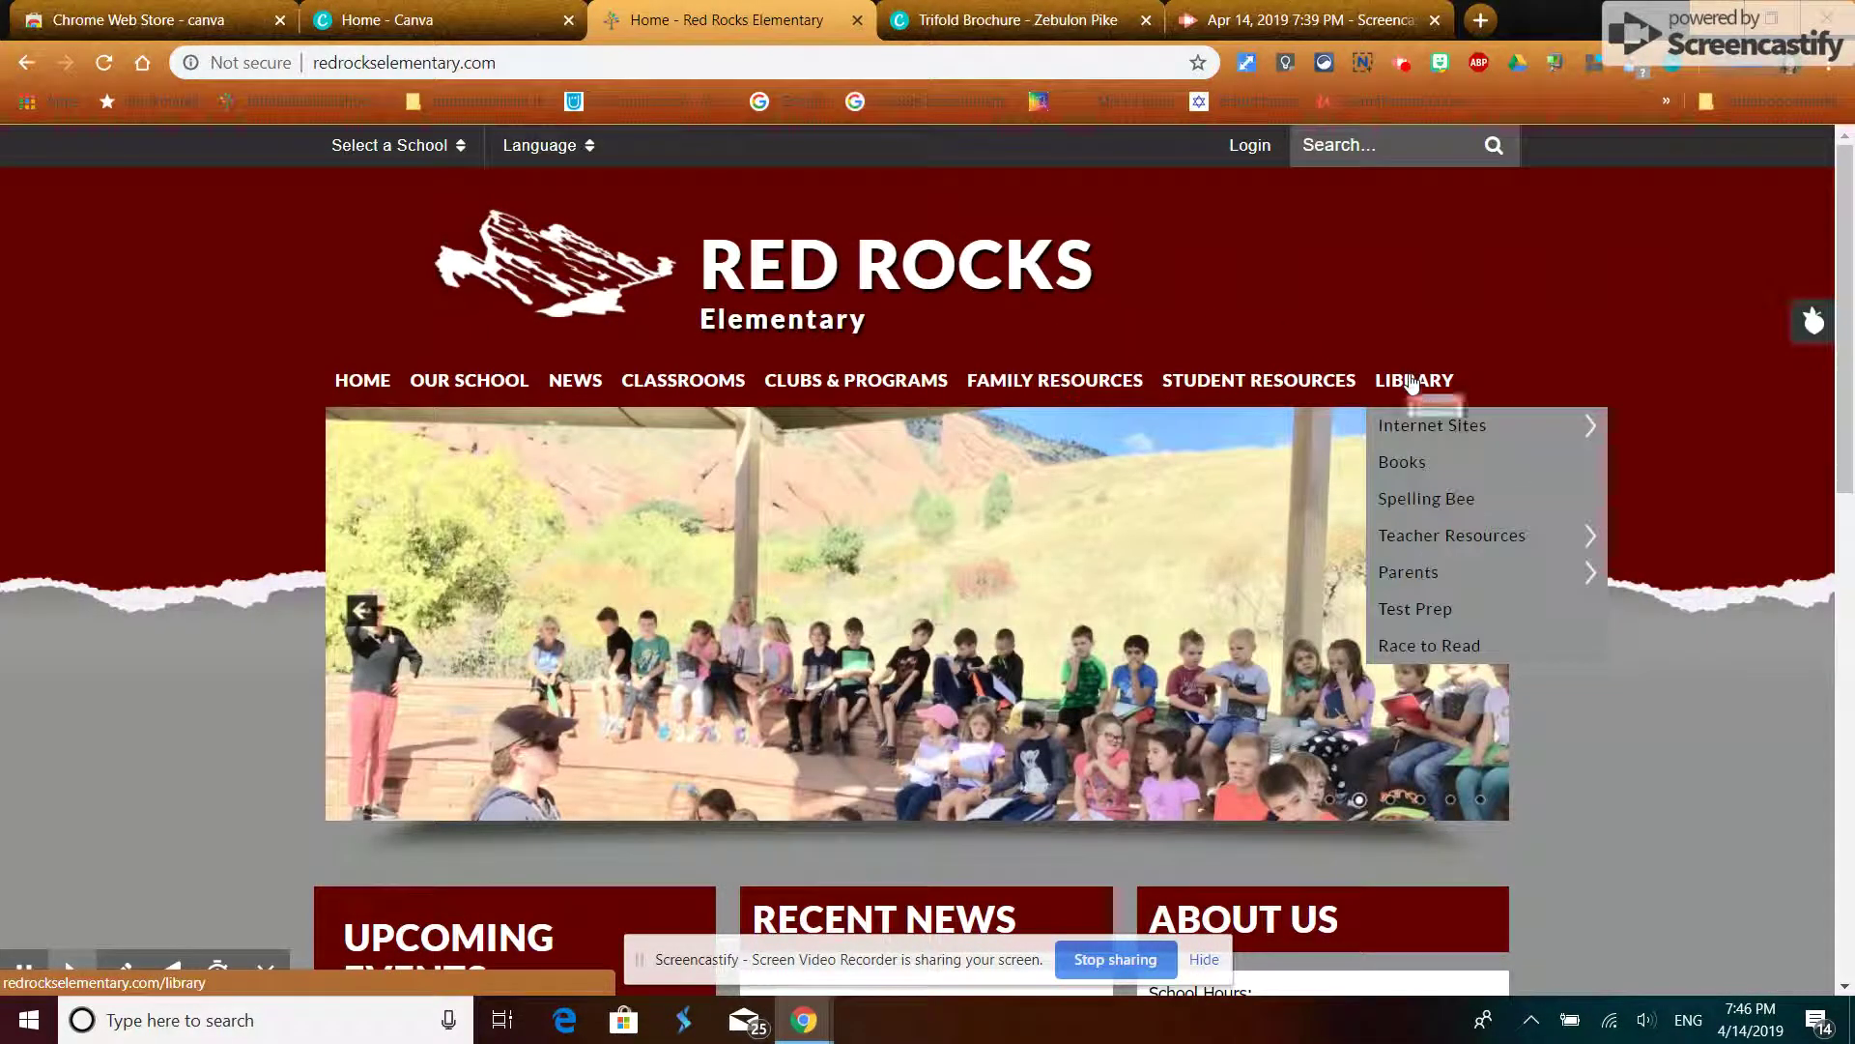
pyautogui.moveTo(1431, 427)
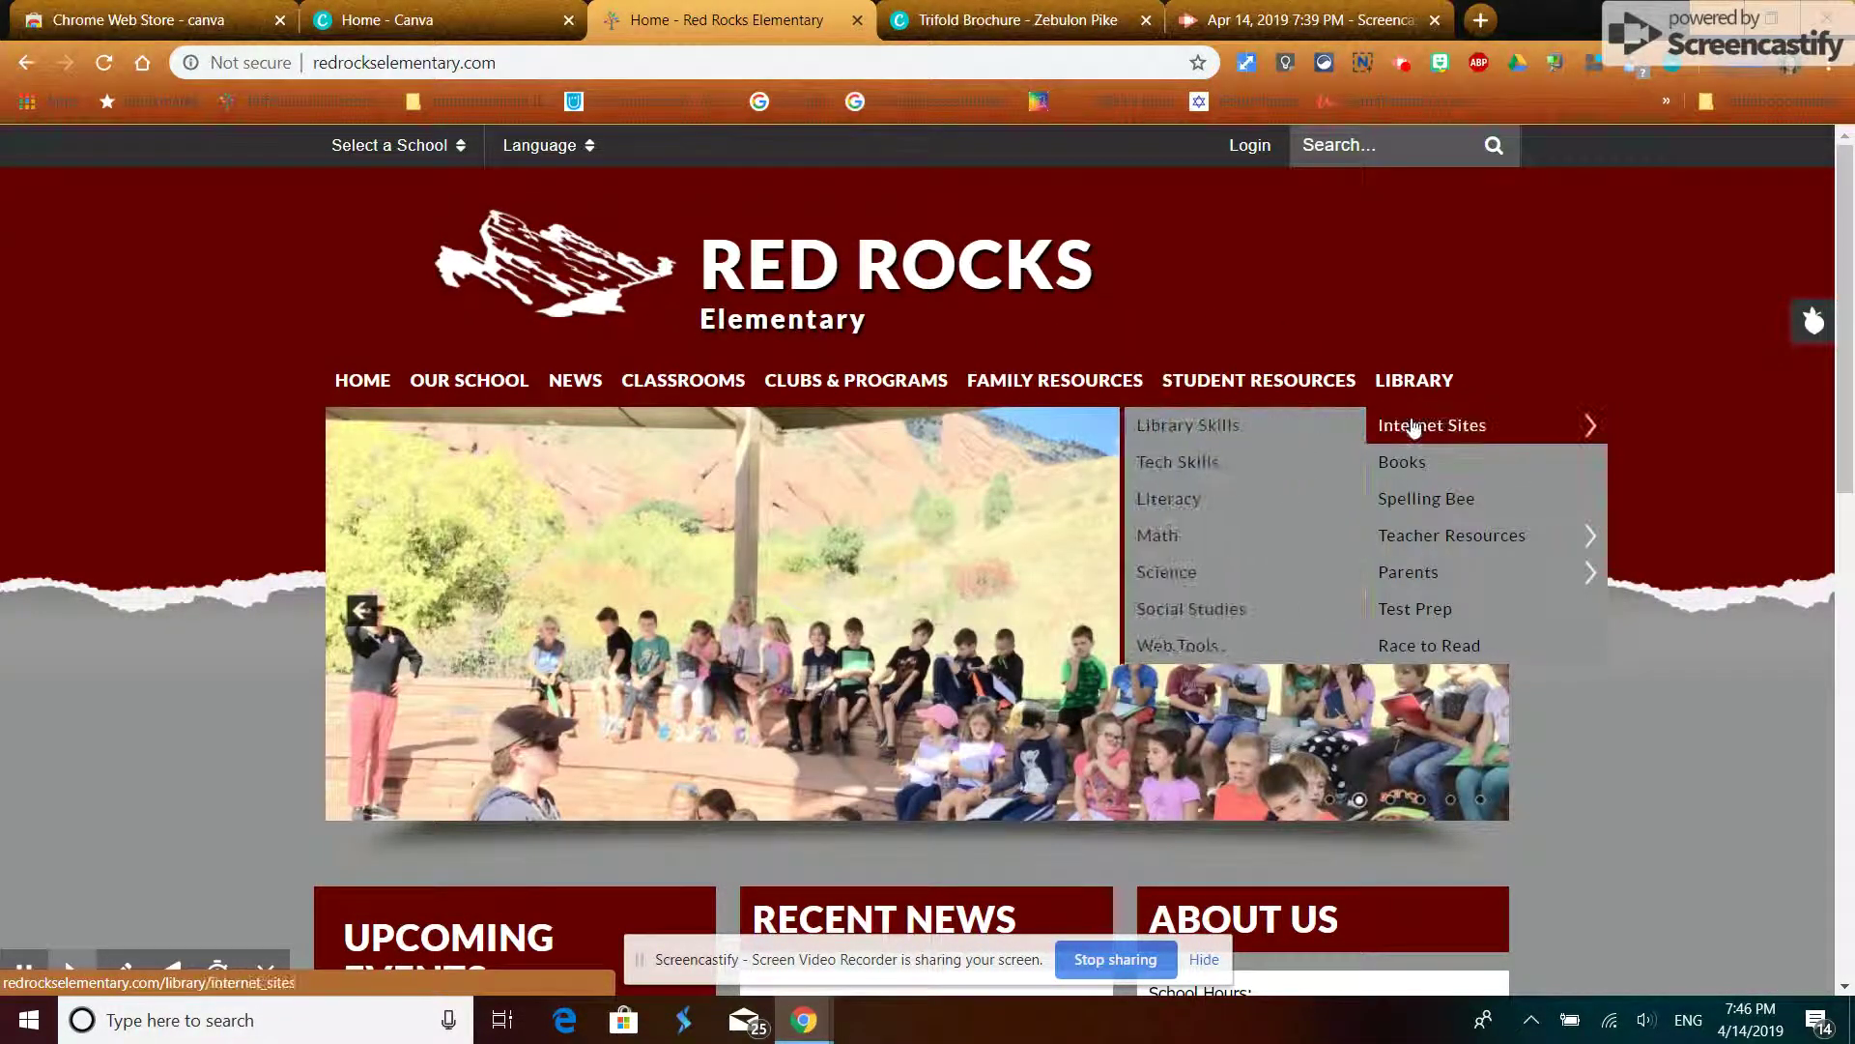
pyautogui.click(1242, 427)
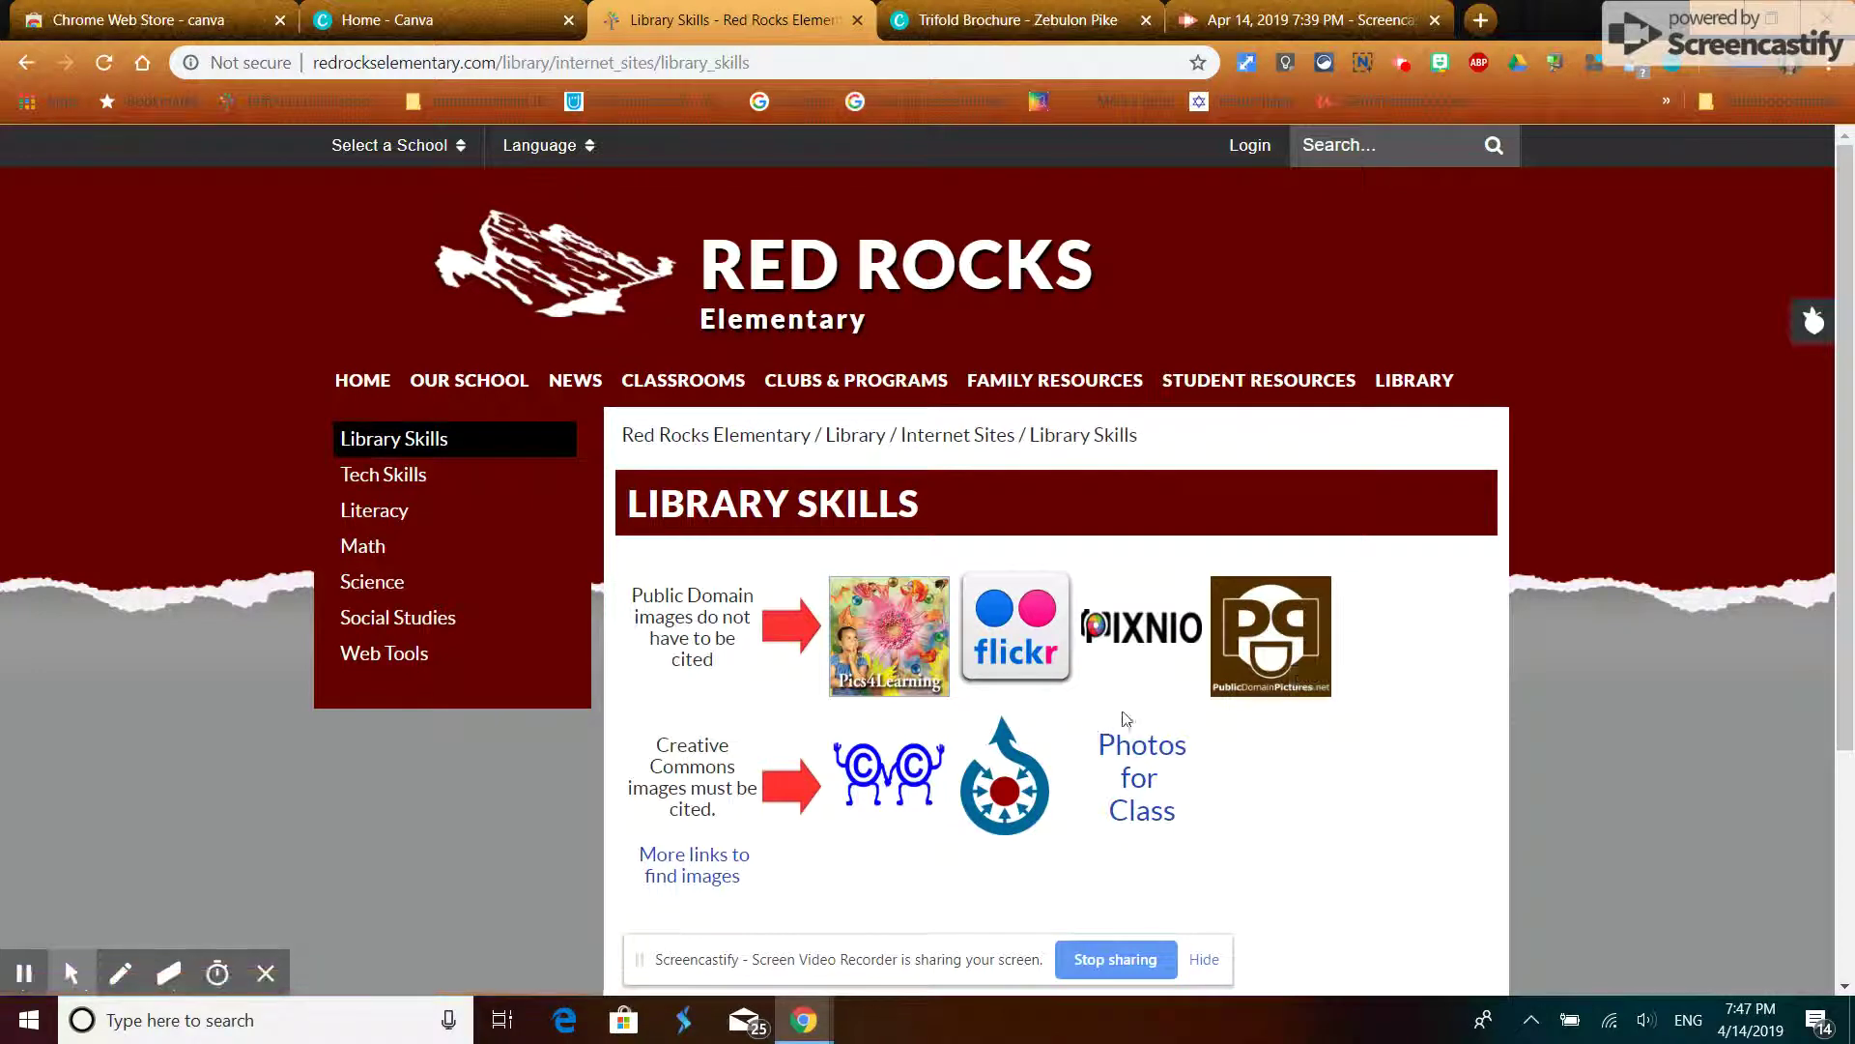
pyautogui.click(1005, 798)
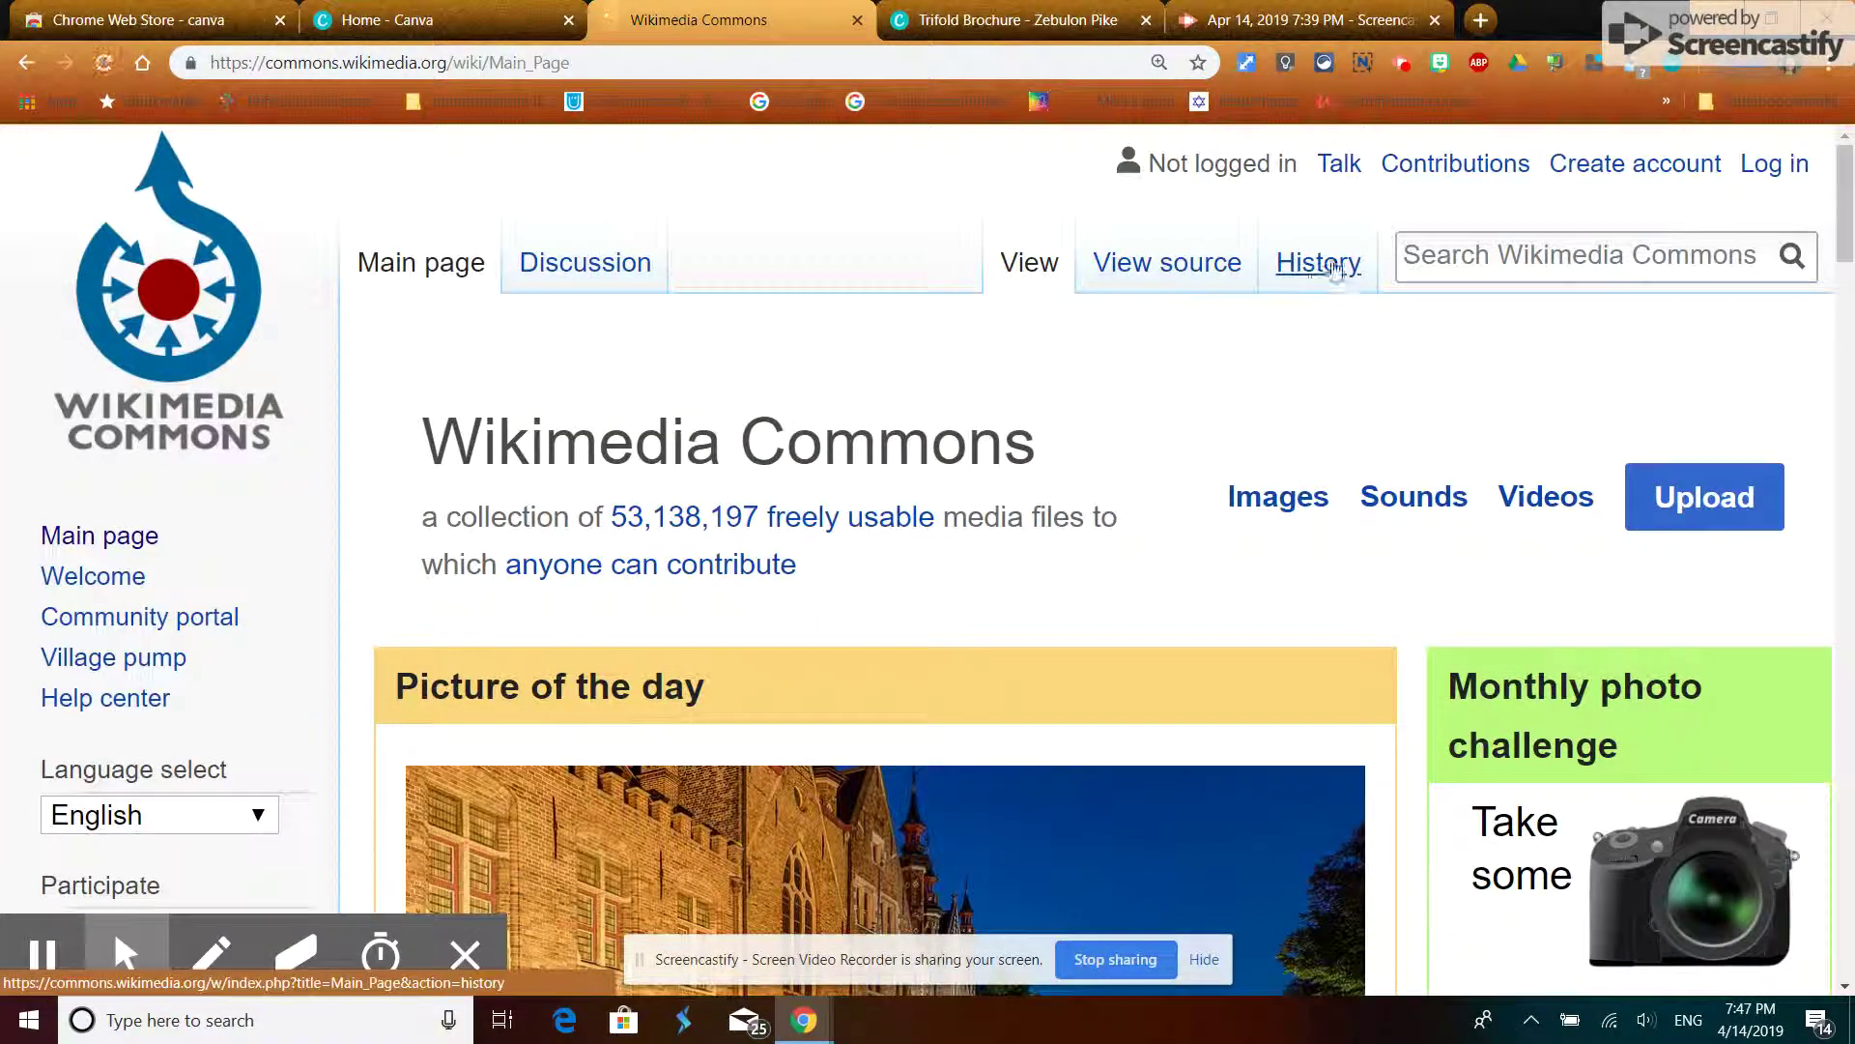
# - Search Wikimedia Commons for "zebulon pike" and open the file page for Zebulon Pike.jpg
pyautogui.click(1418, 254)
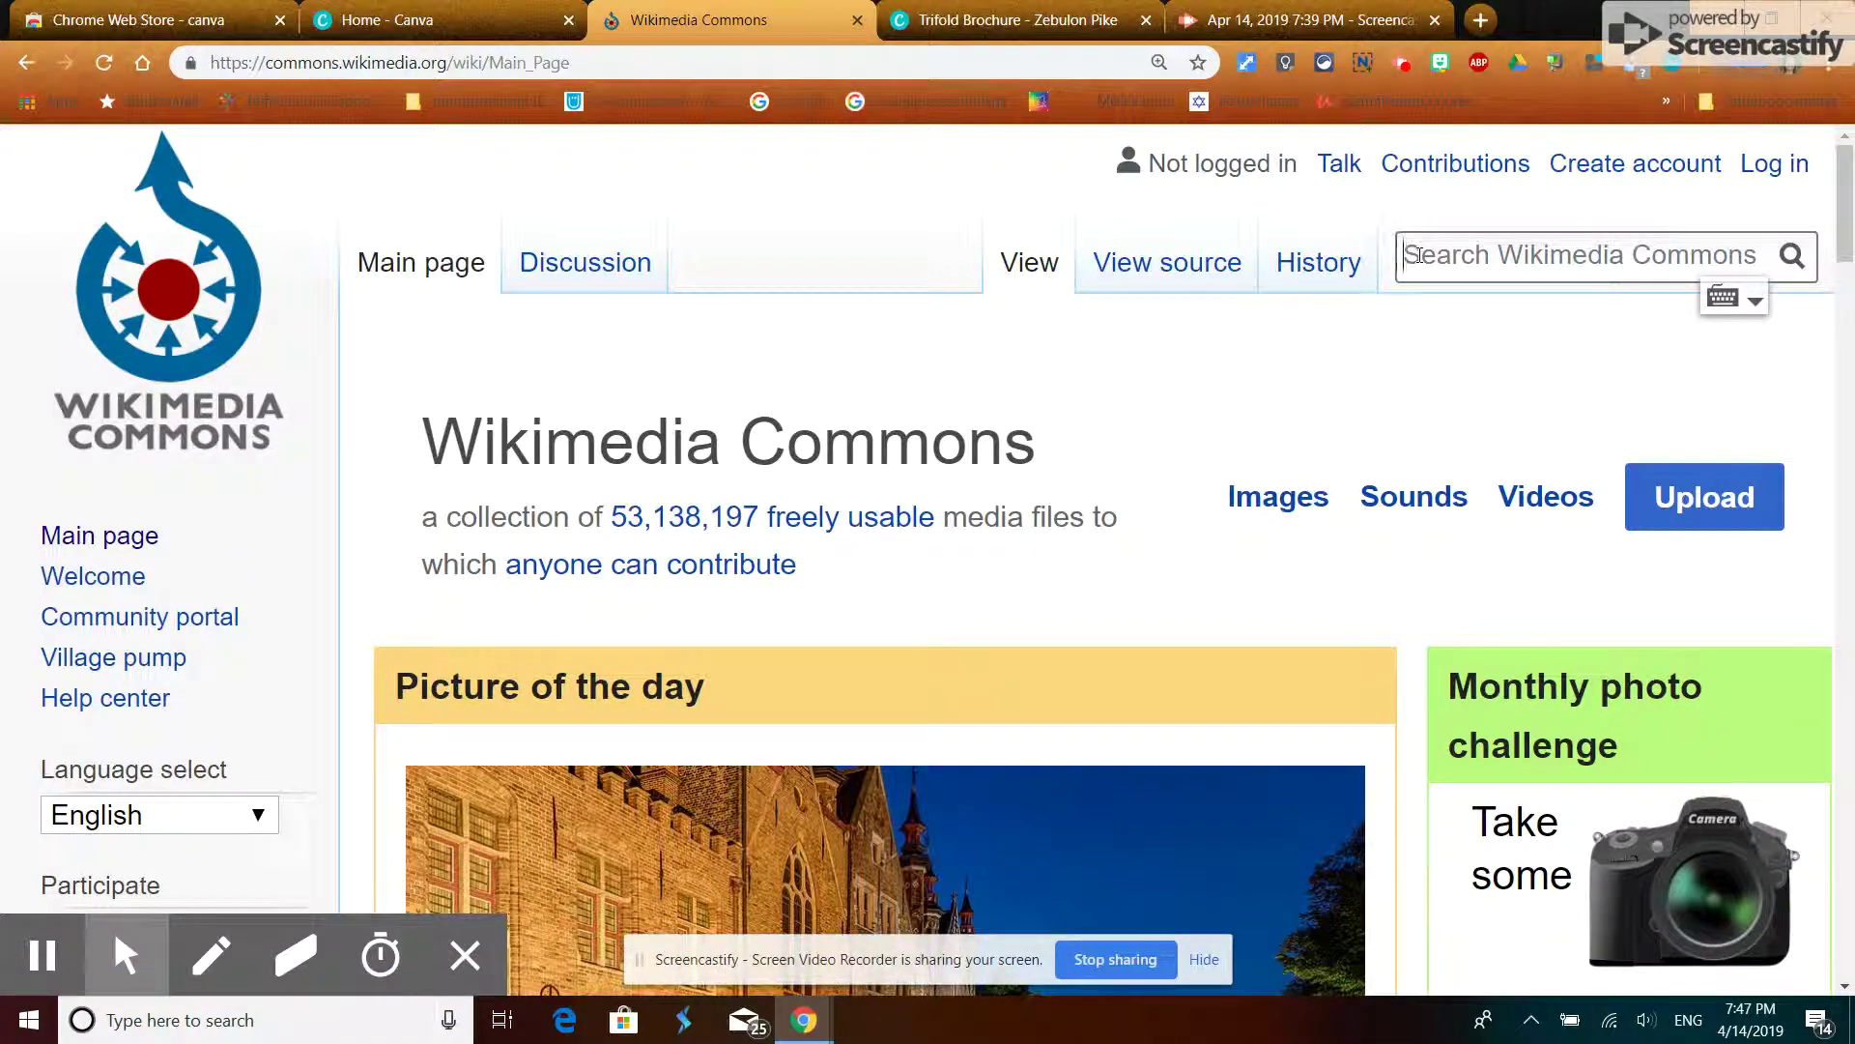
pyautogui.write('zebulon pike')
pyautogui.press('Return')
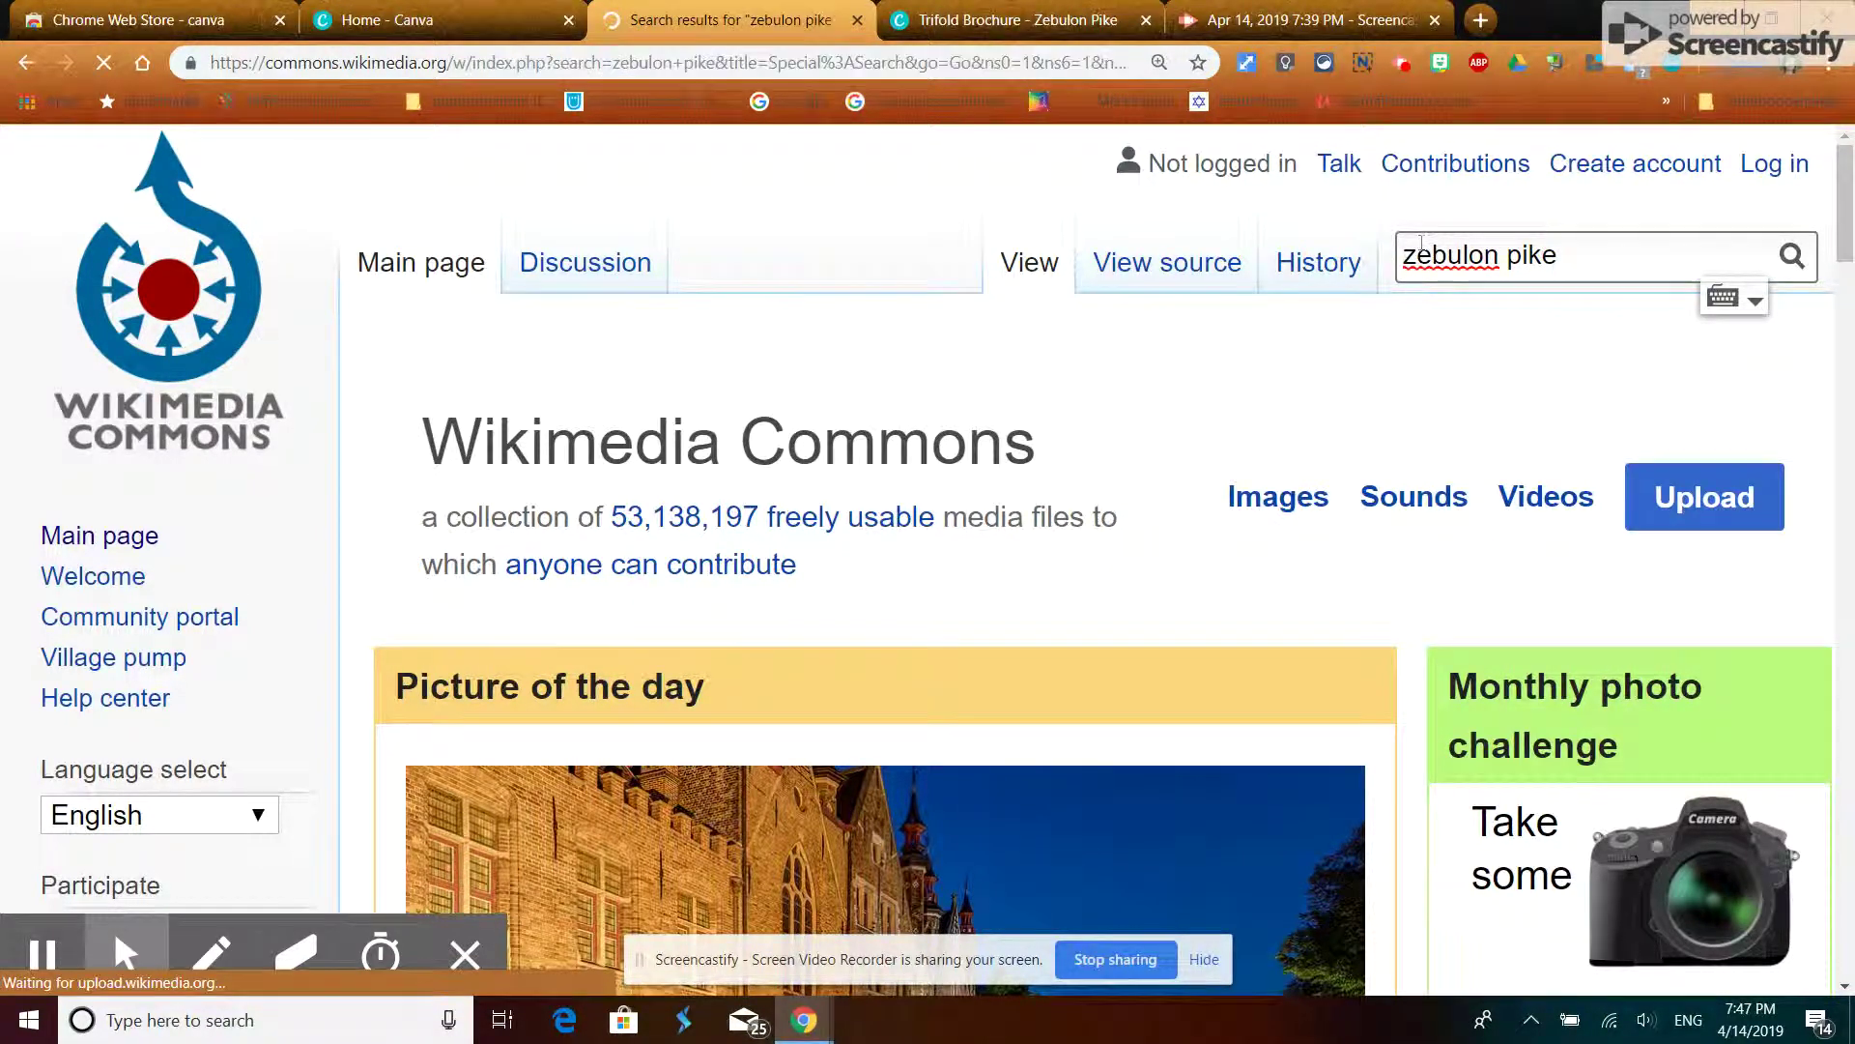
pyautogui.scroll(-4, 1000, 592)
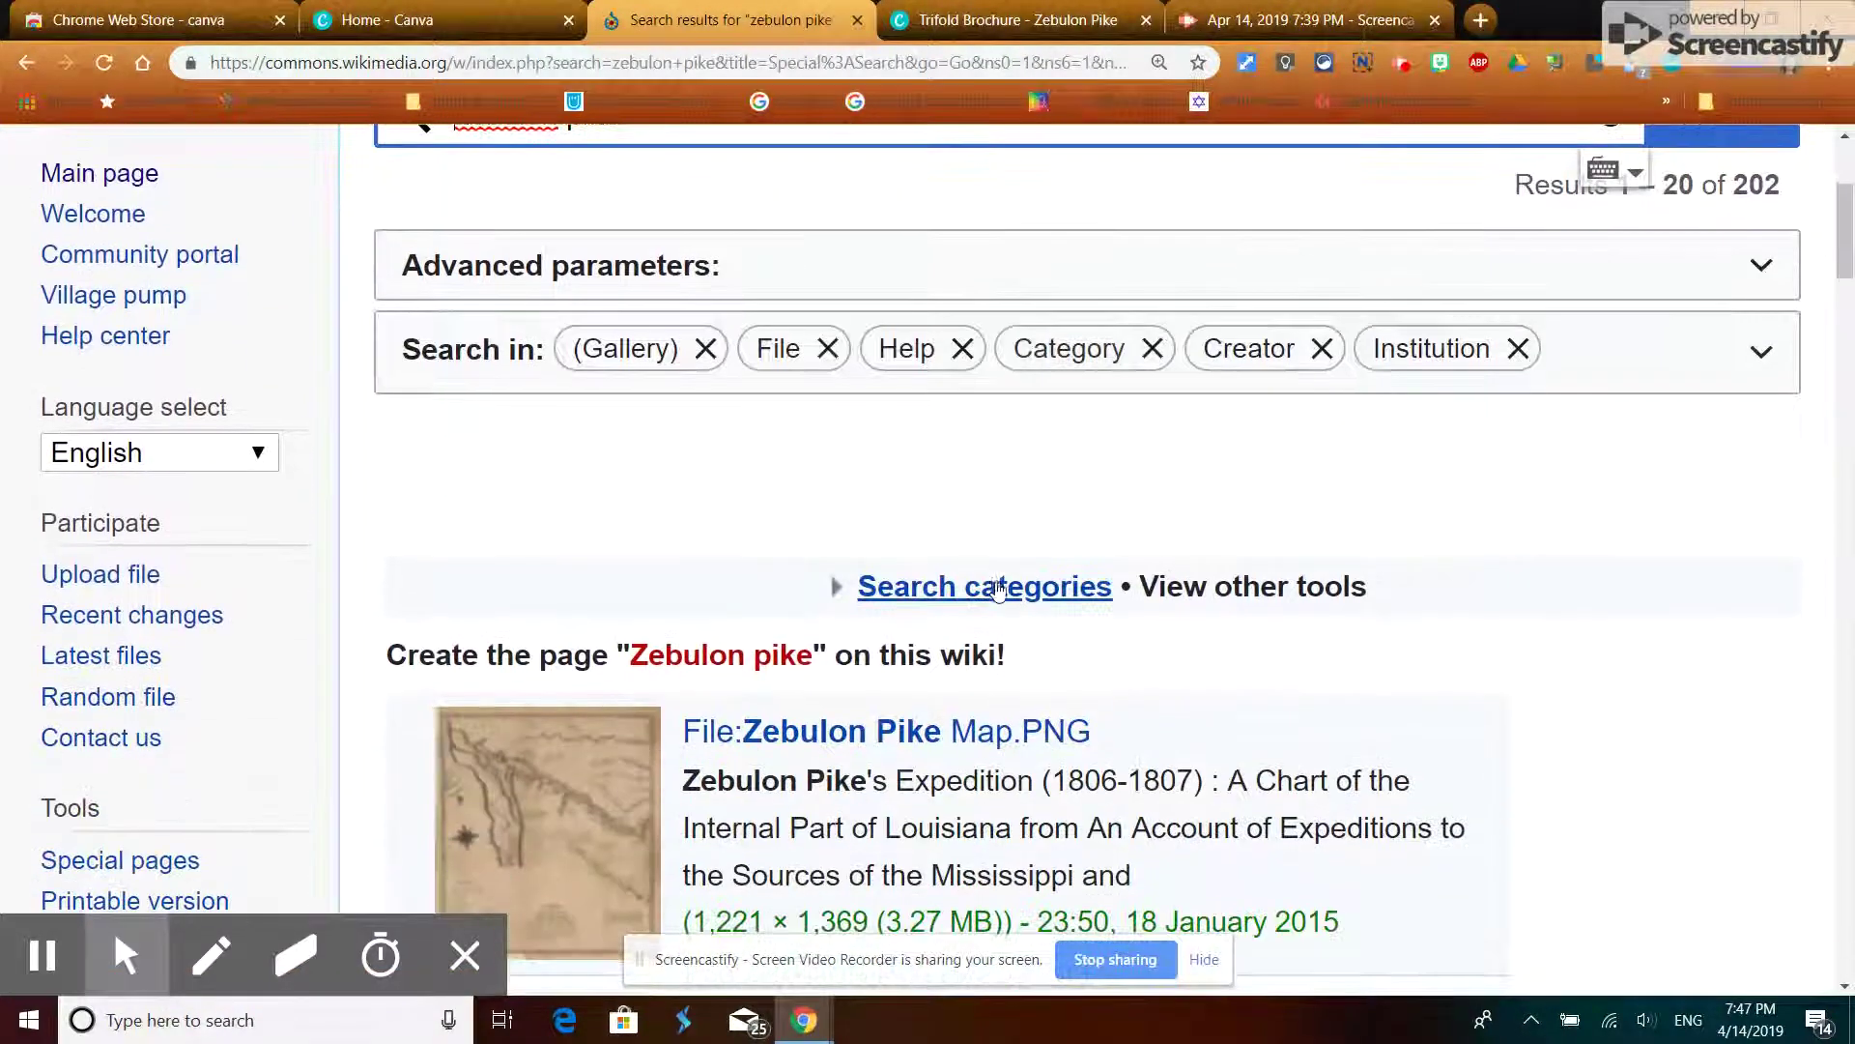
pyautogui.scroll(-5, 1000, 591)
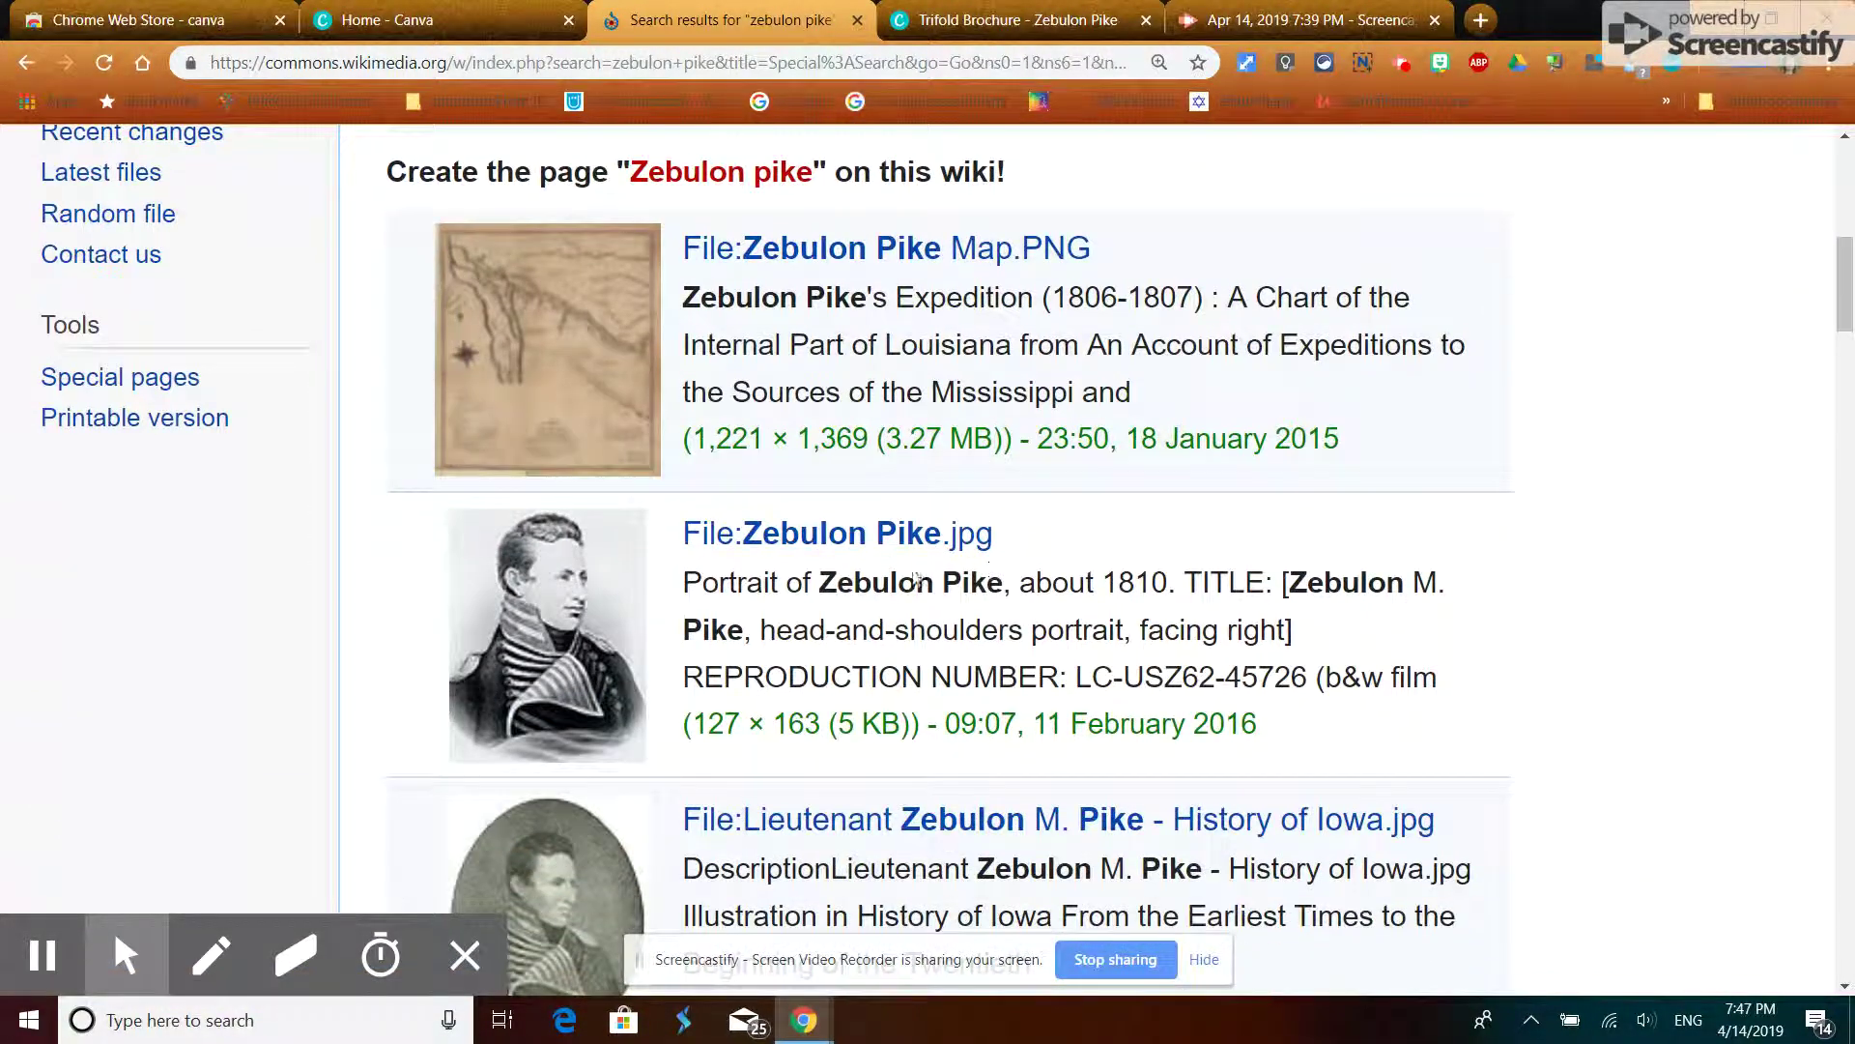
pyautogui.click(793, 549)
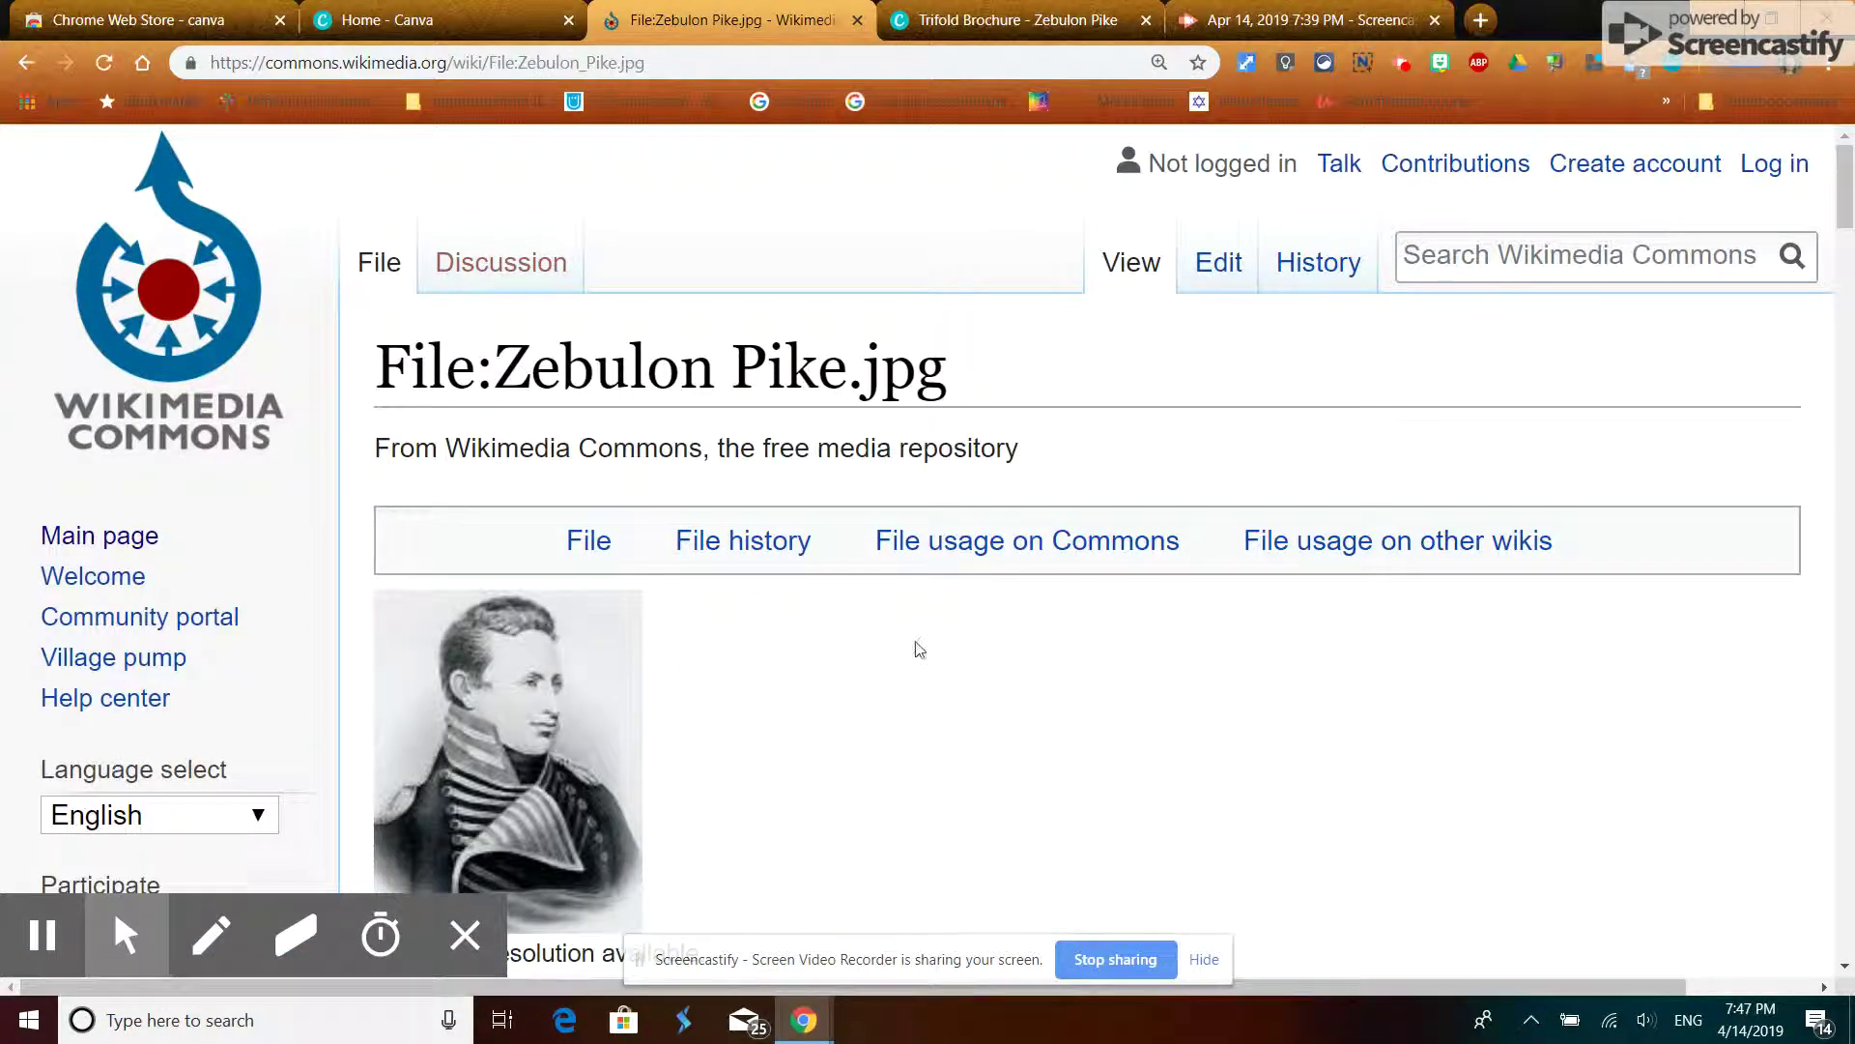
# - Examine the portrait's file details, summary and licensing information to check whether it may be used
pyautogui.scroll(-6, 953, 642)
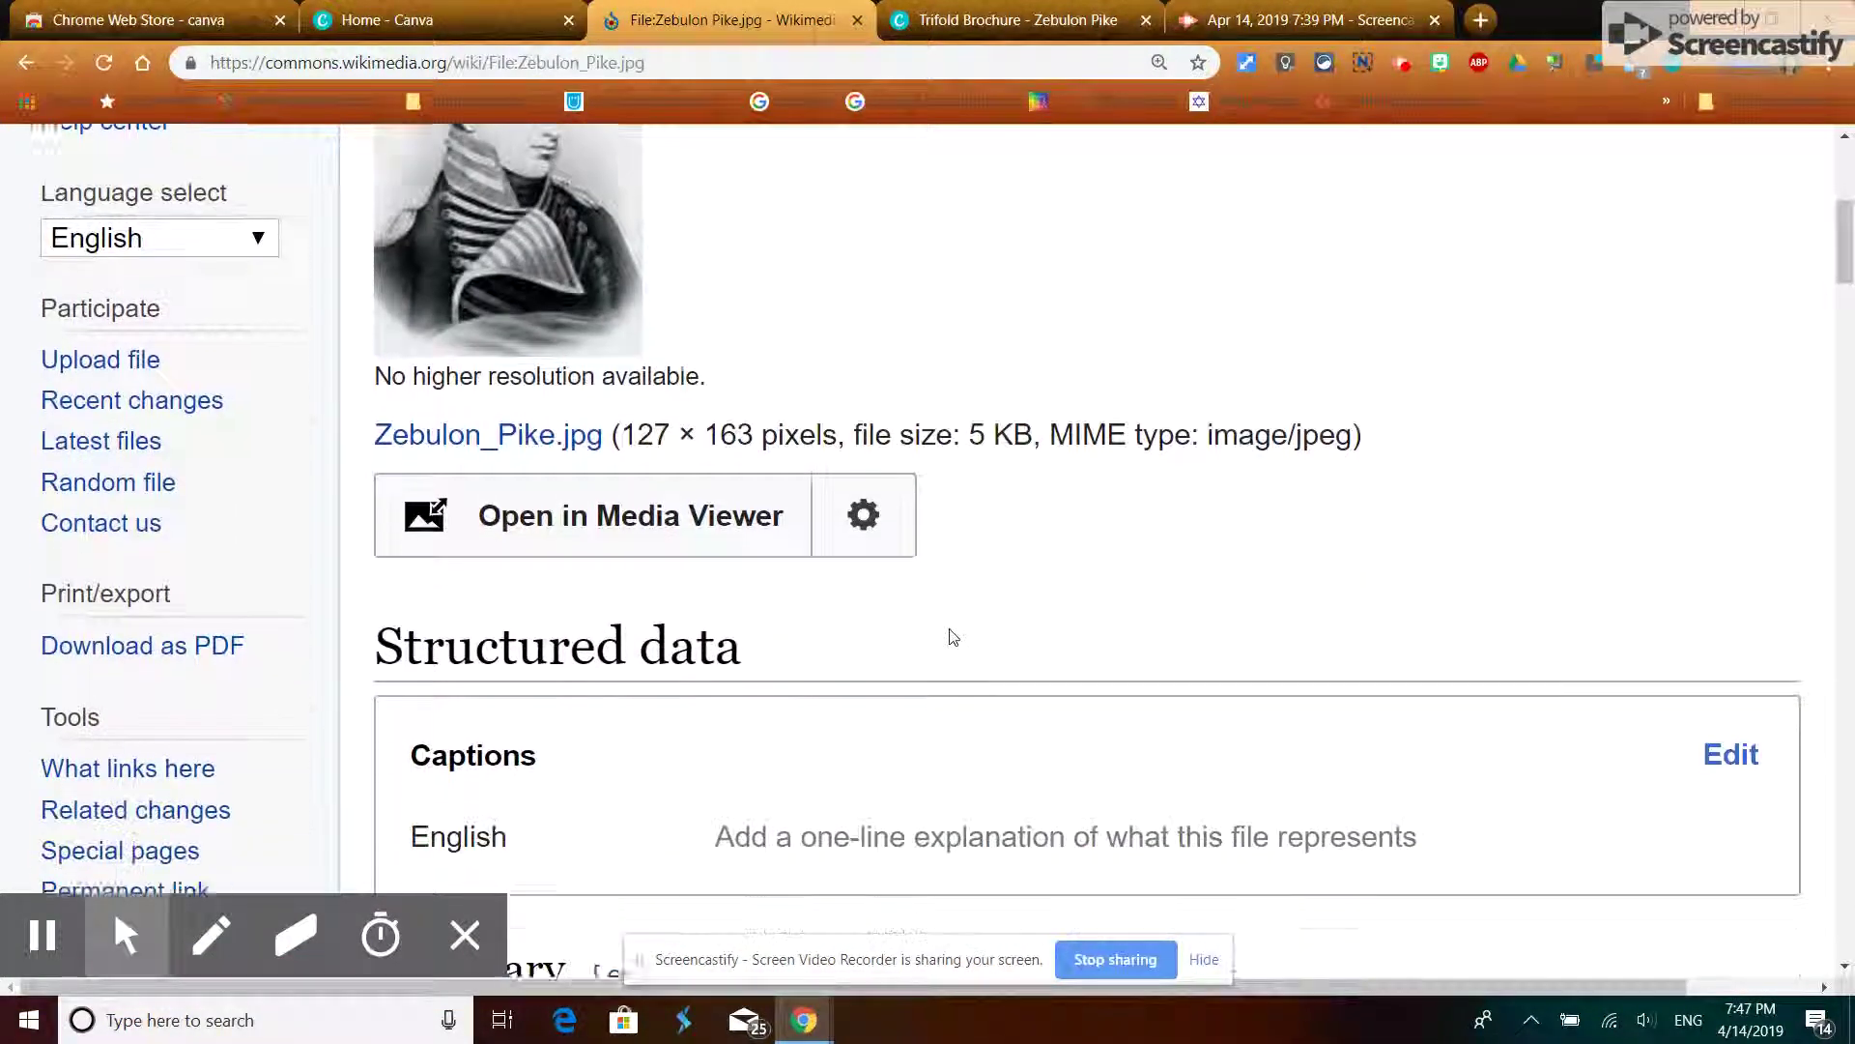
pyautogui.scroll(-5, 953, 636)
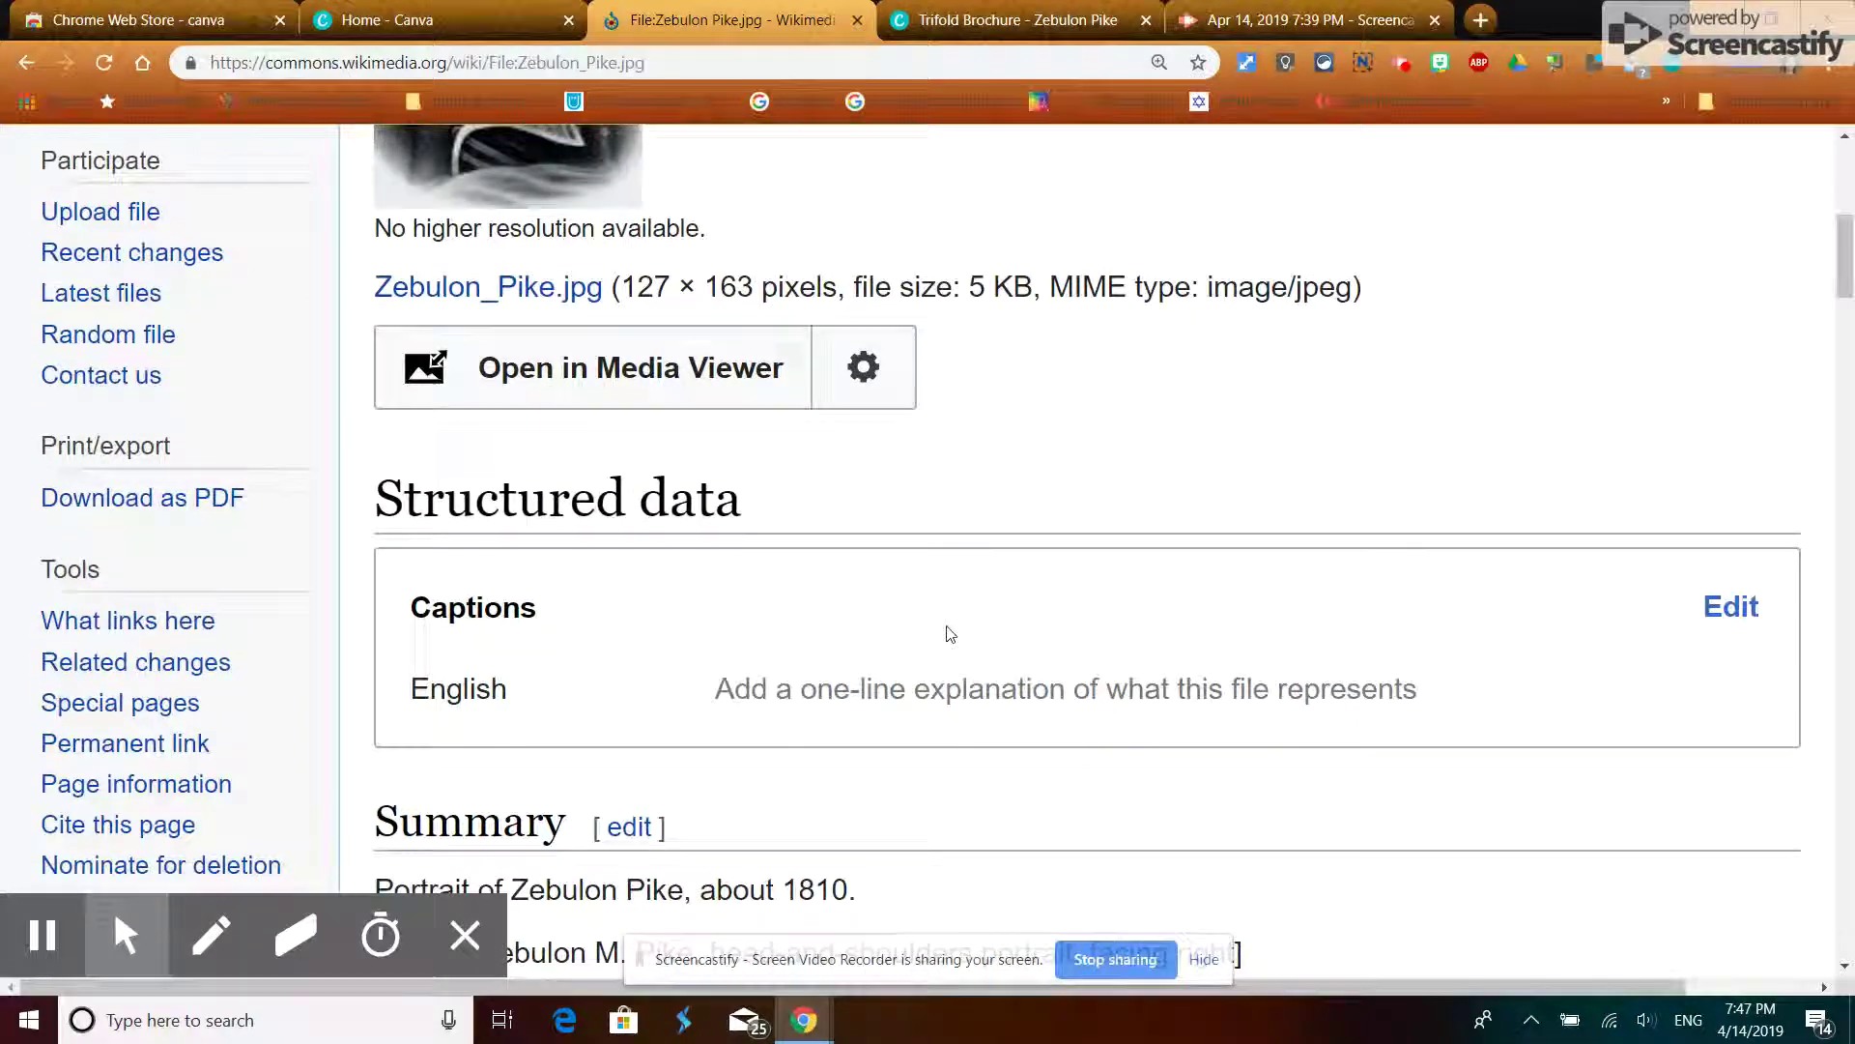
pyautogui.scroll(-4, 950, 632)
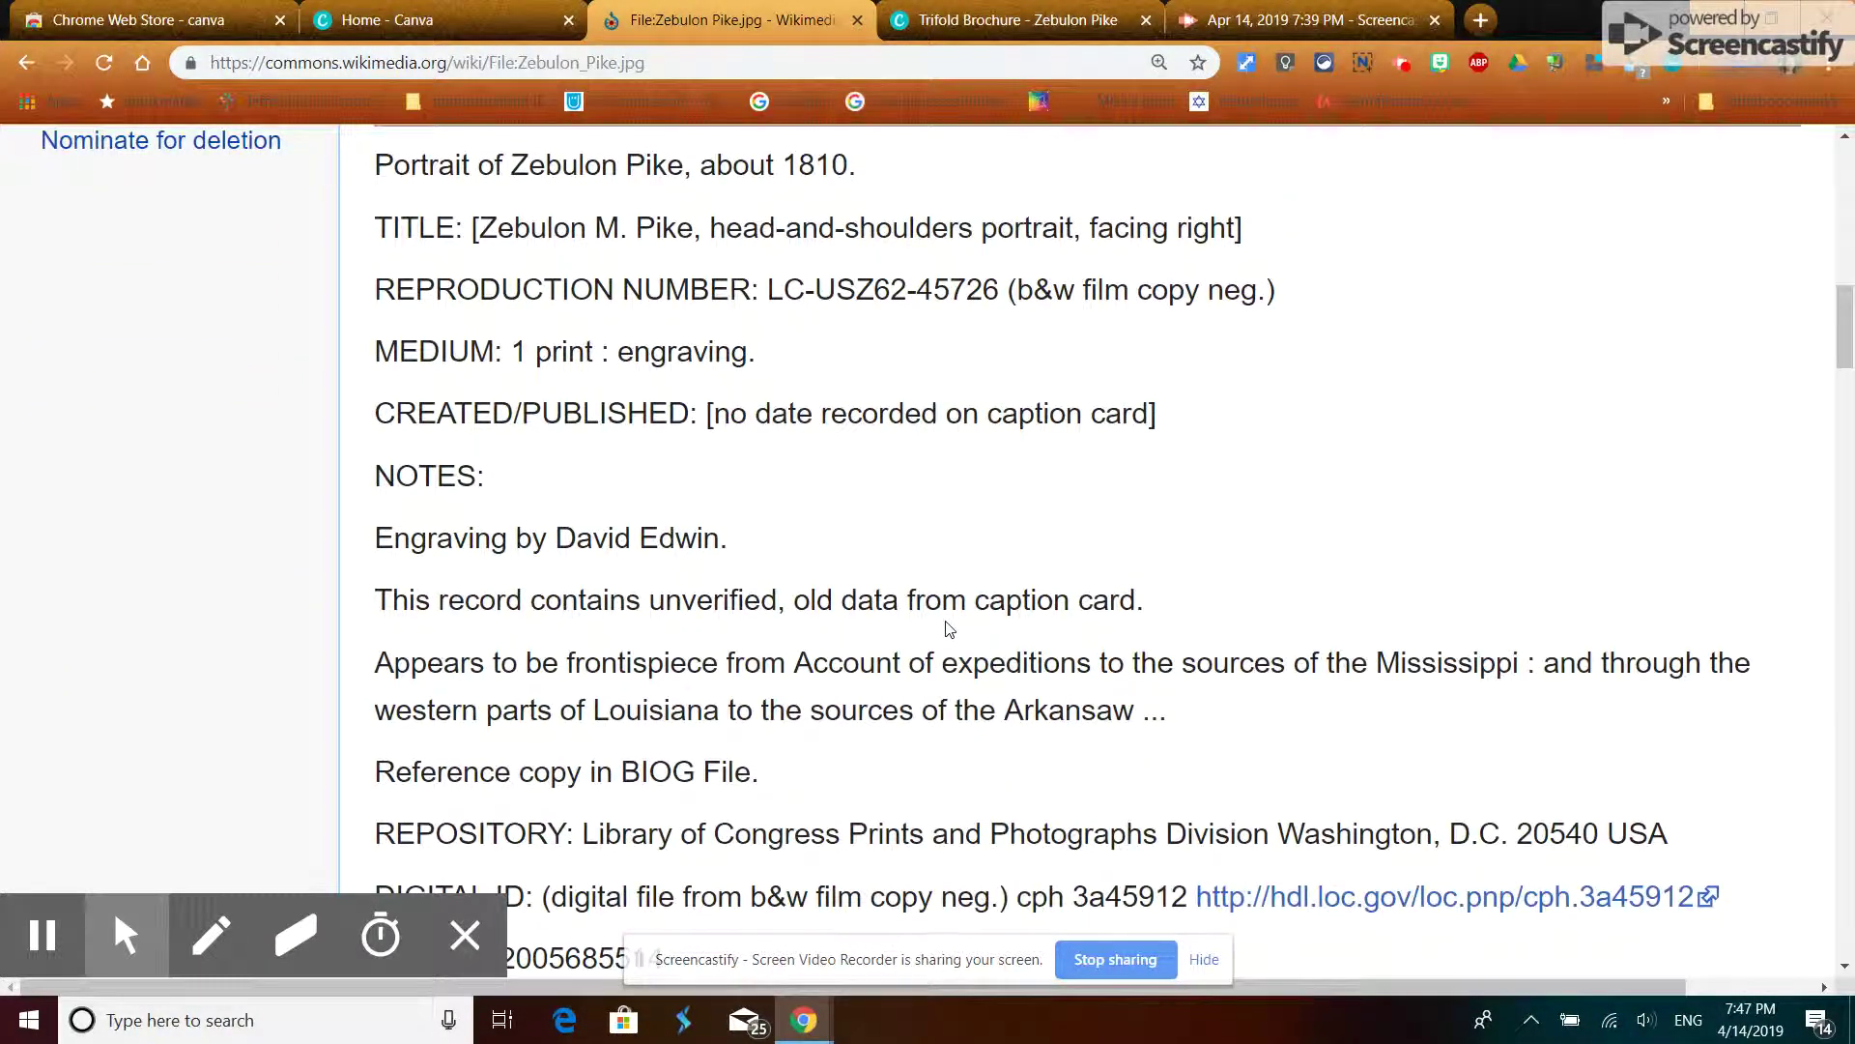
pyautogui.scroll(-4, 950, 629)
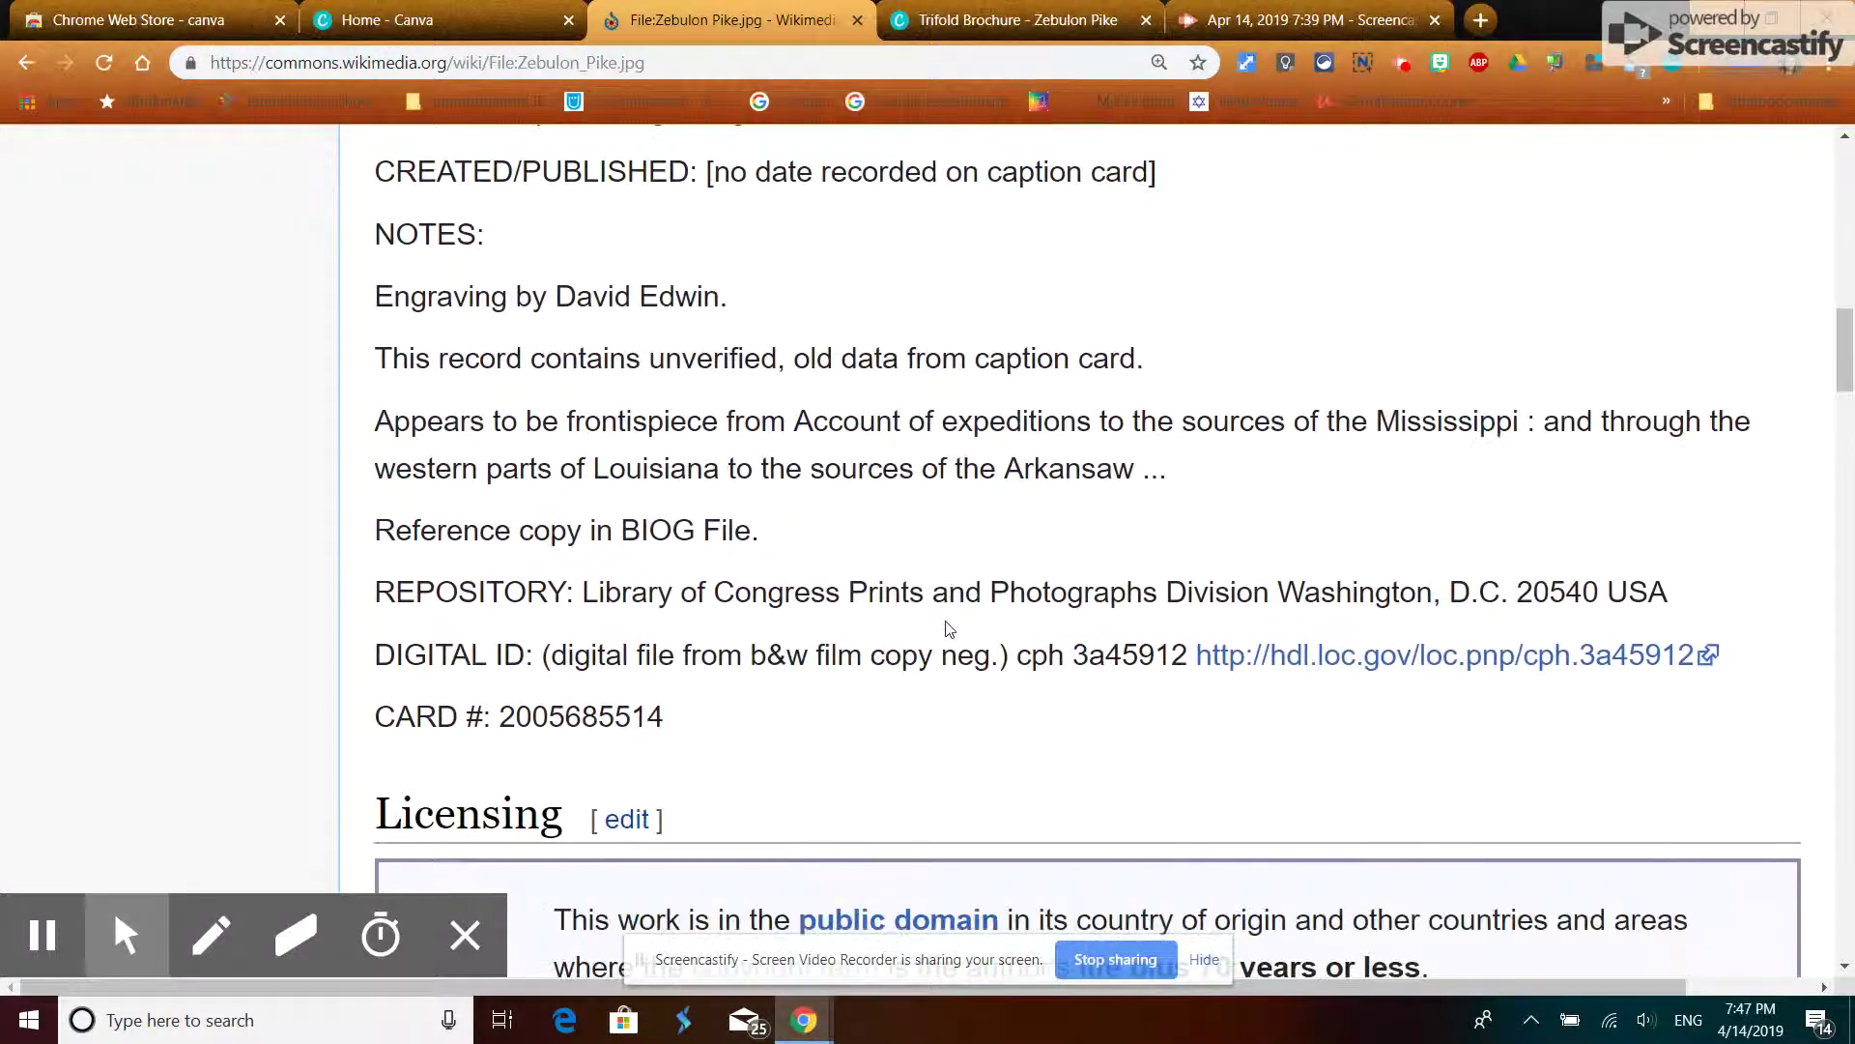
pyautogui.scroll(-3, 950, 629)
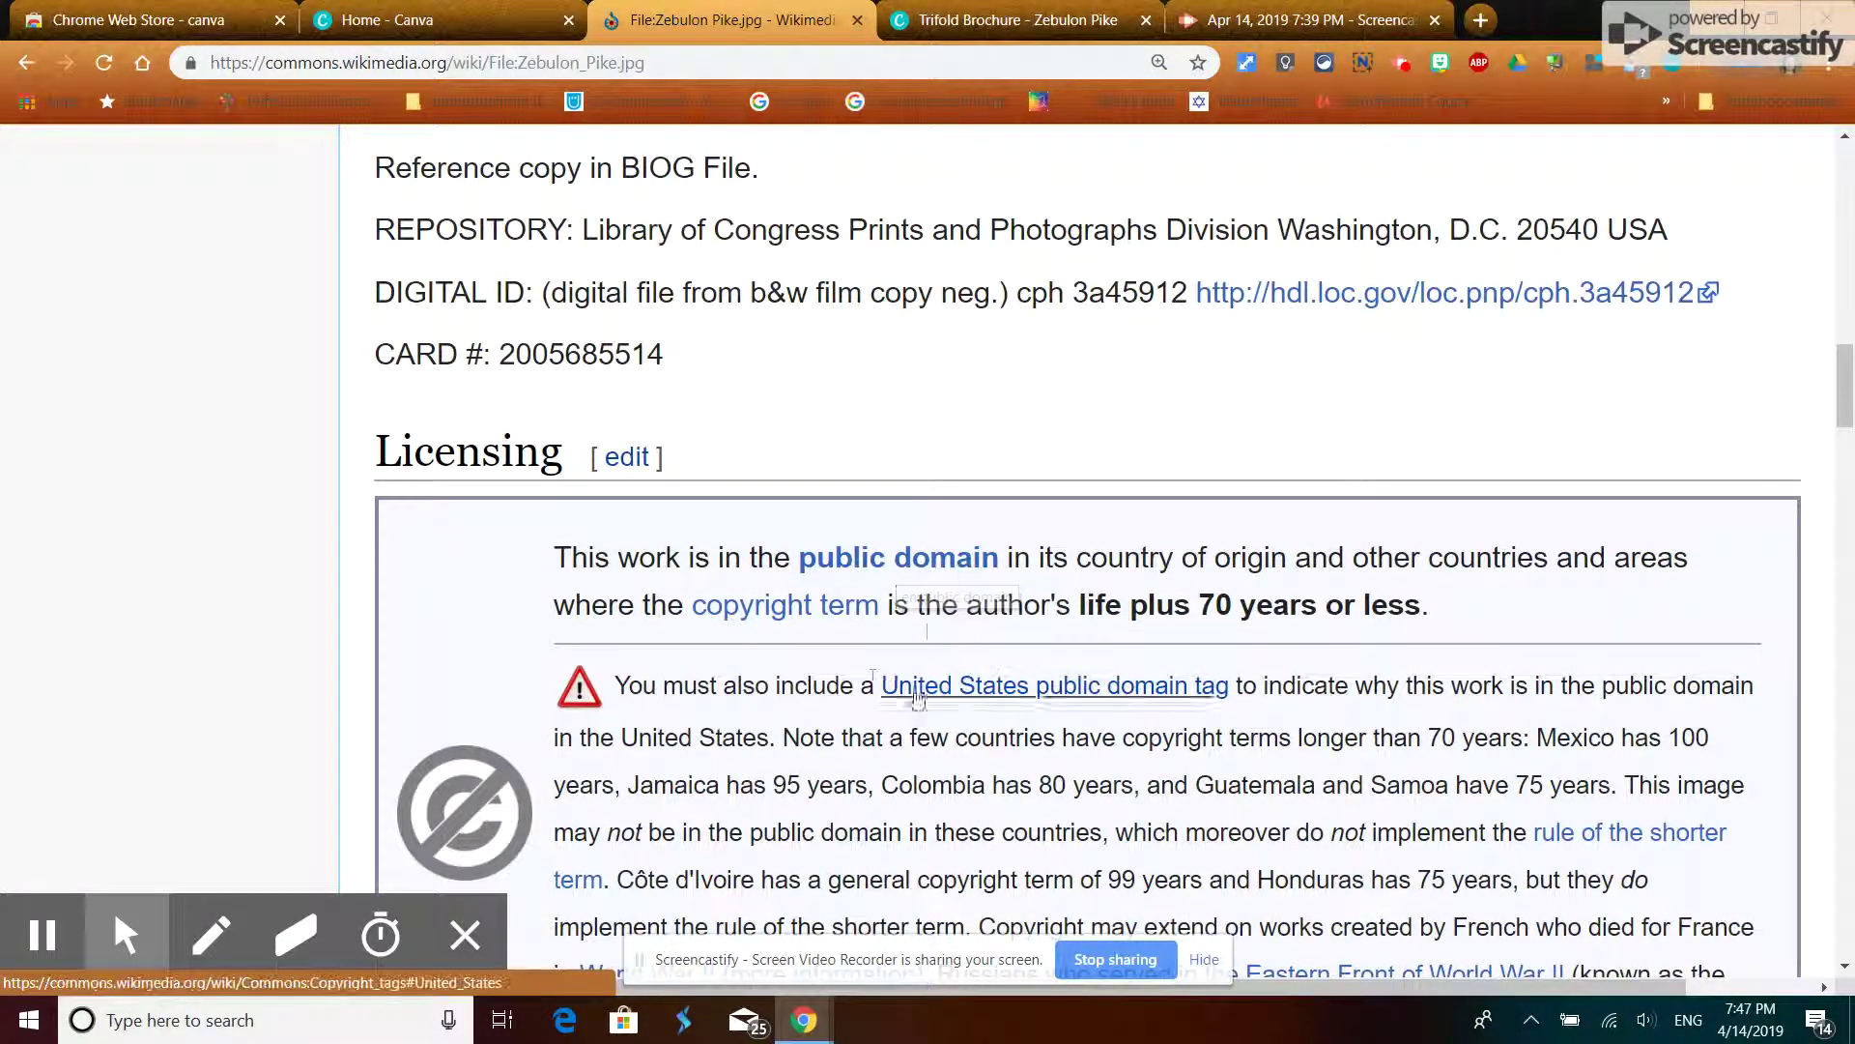
pyautogui.scroll(1, 873, 673)
pyautogui.scroll(15, 872, 673)
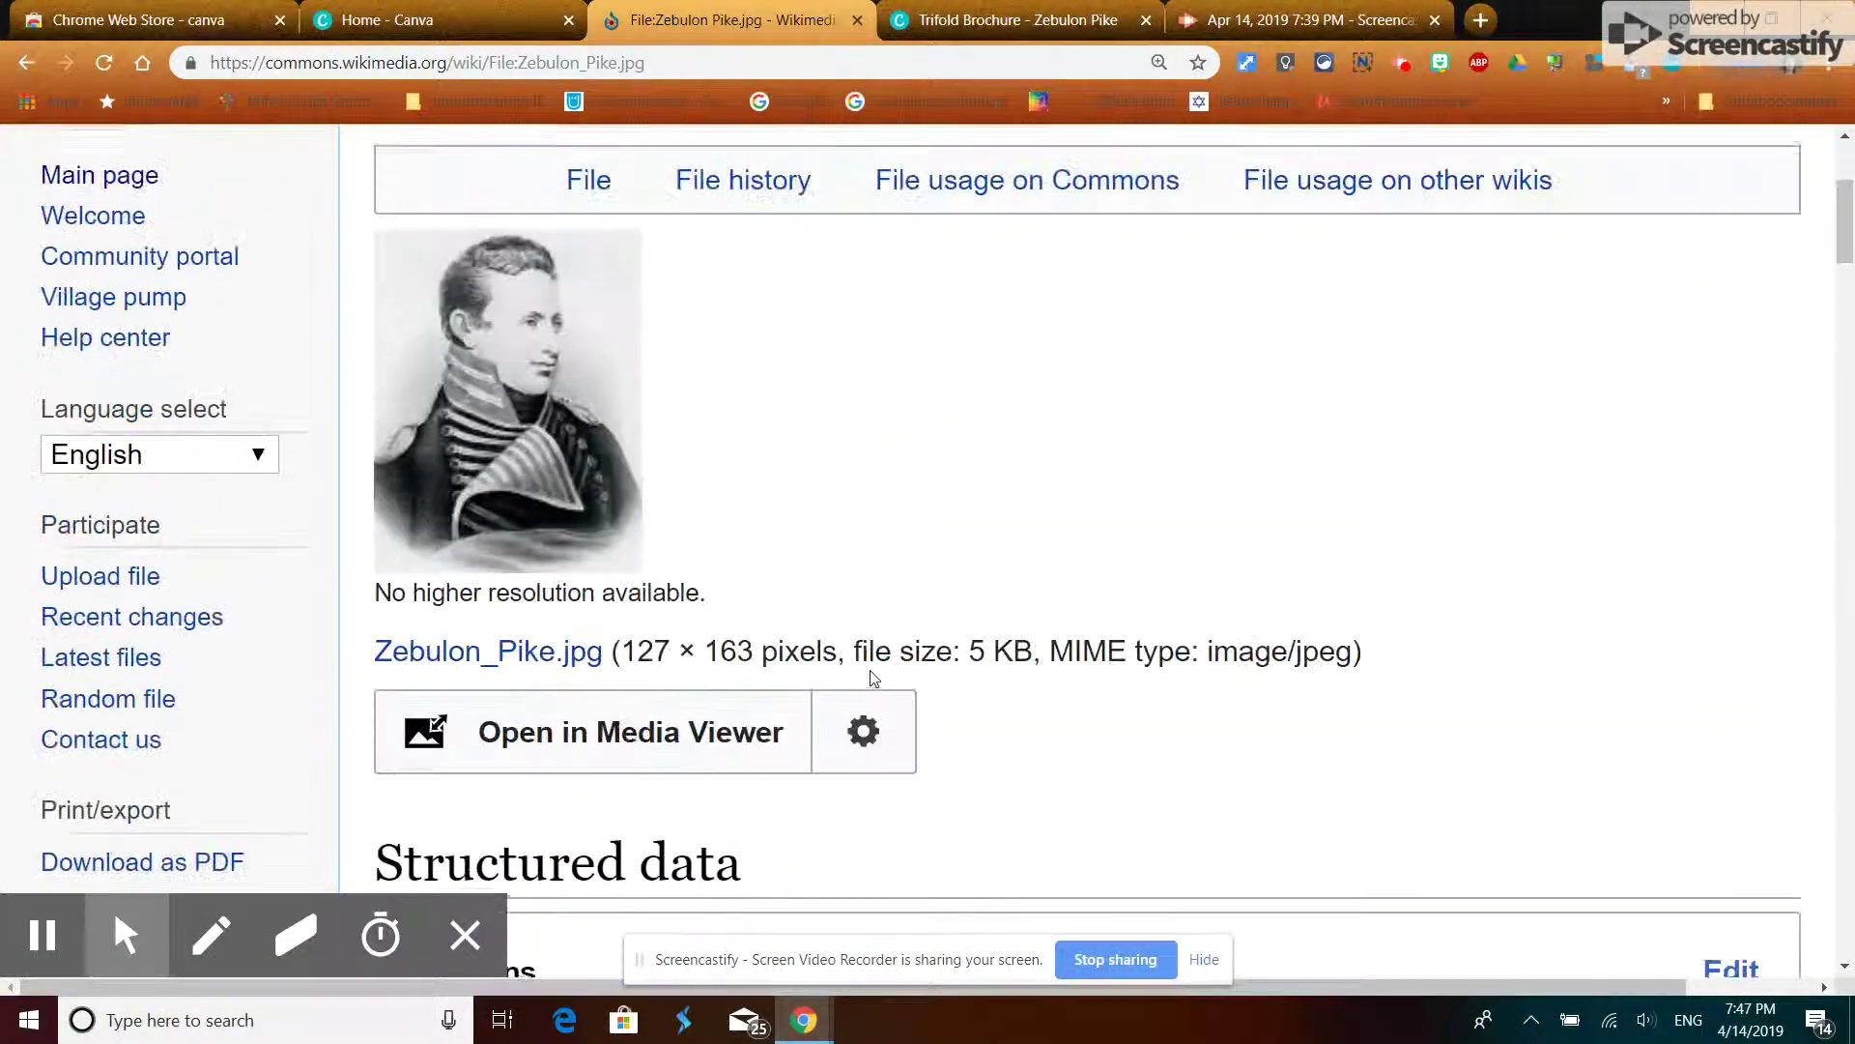
# - Save the Zebulon Pike portrait to the Desktop as the JPEG image Zebulon_Pike and return to the Canva brochure
pyautogui.scroll(-1, 640, 720)
pyautogui.rightClick(498, 656)
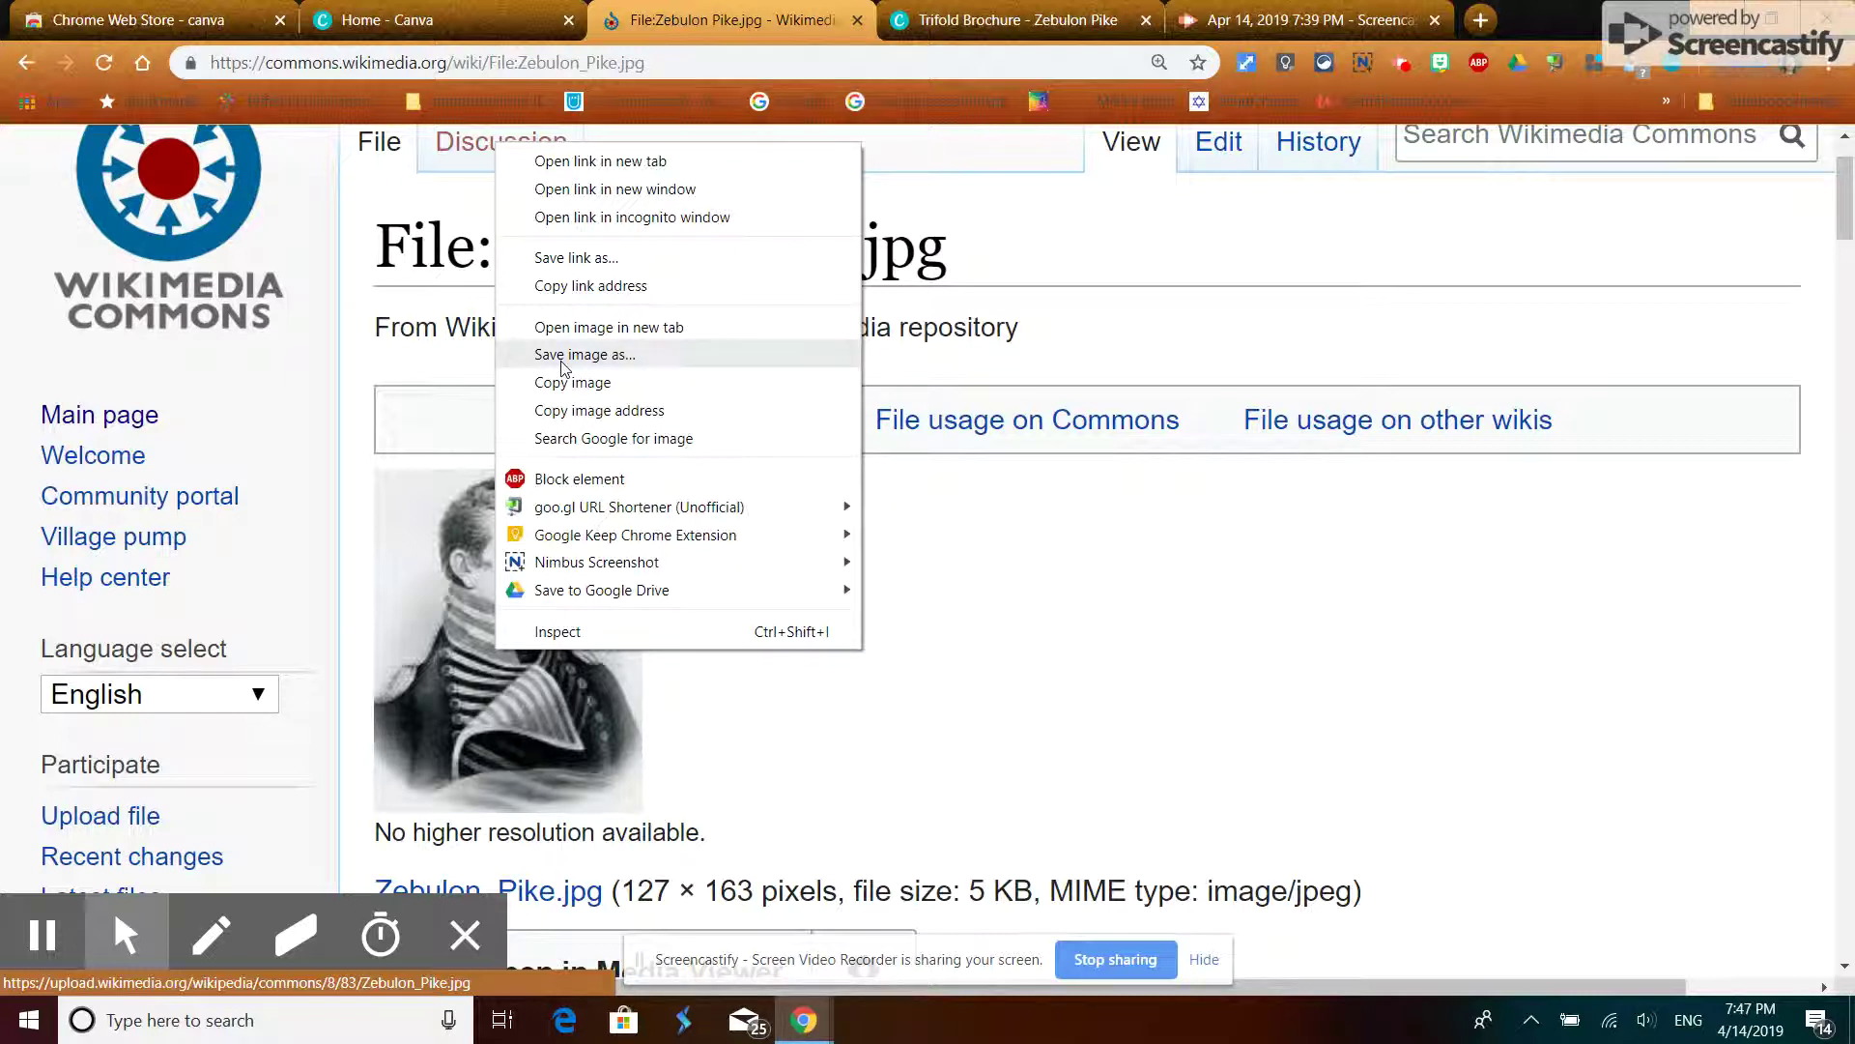
pyautogui.click(564, 354)
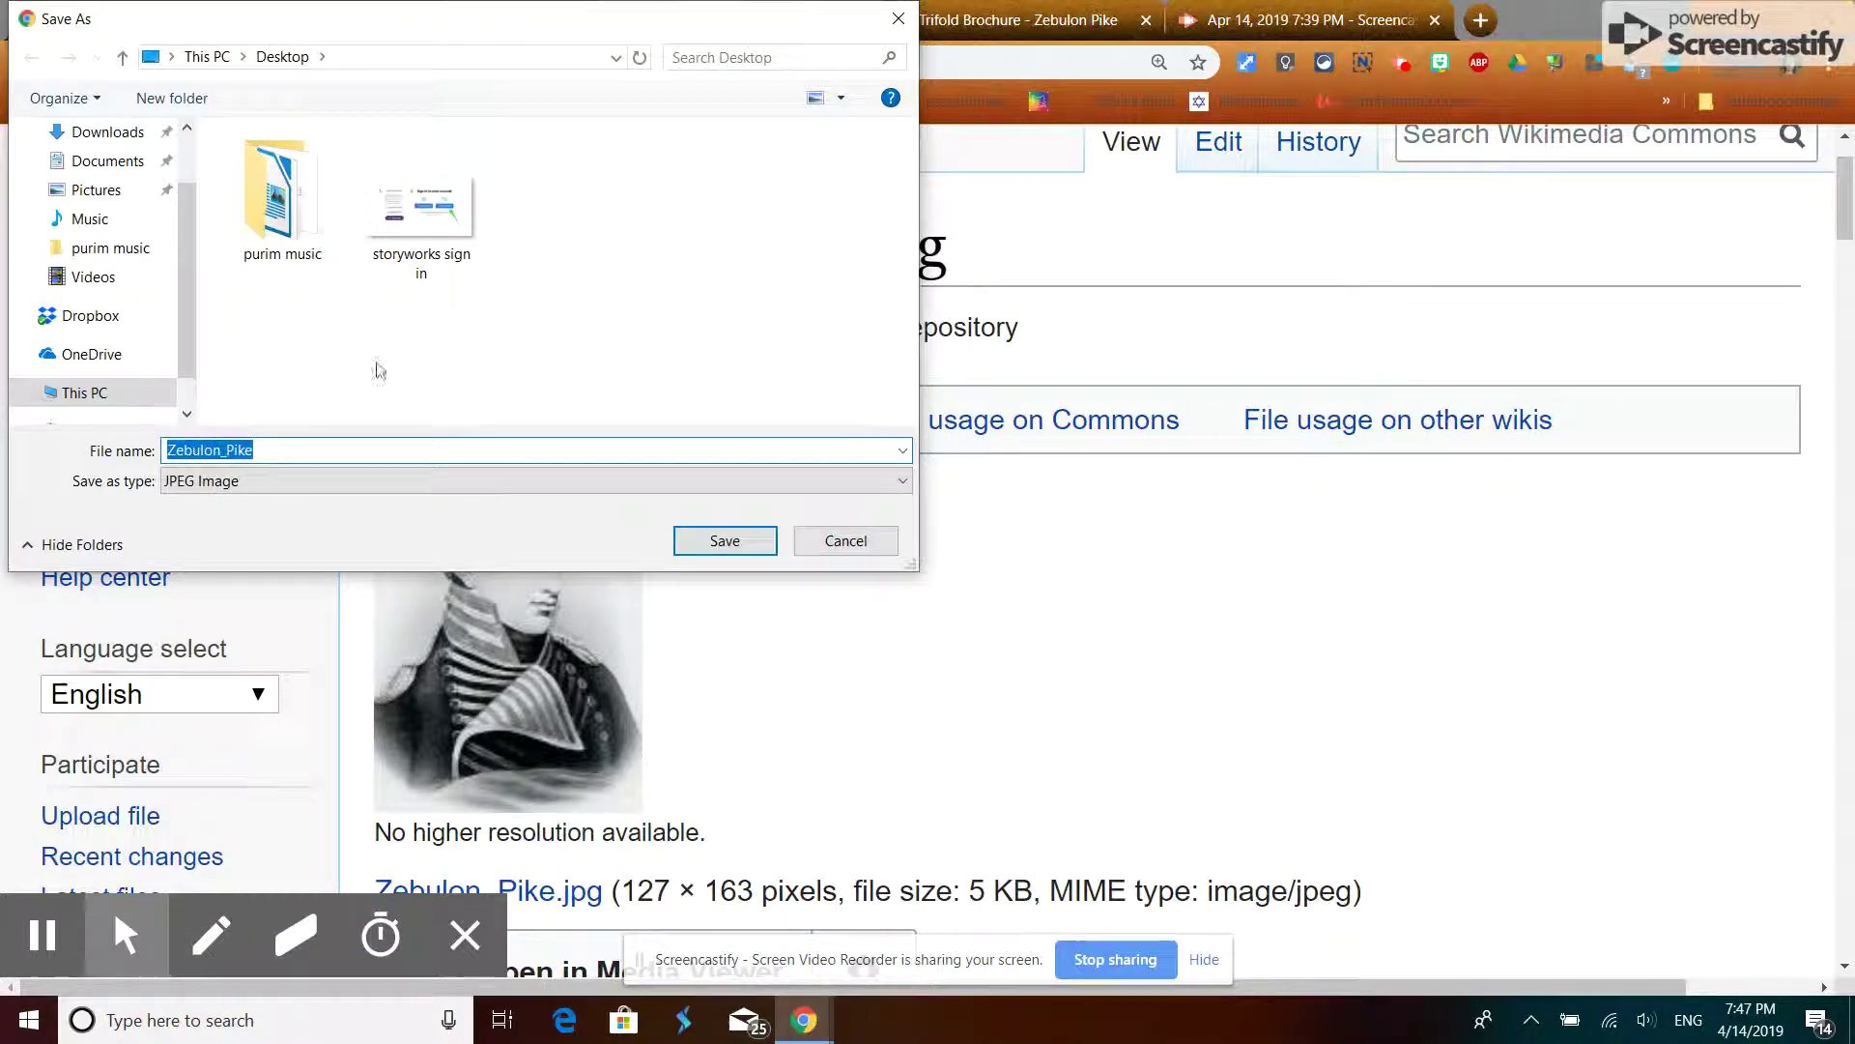
pyautogui.scroll(2, 196, 141)
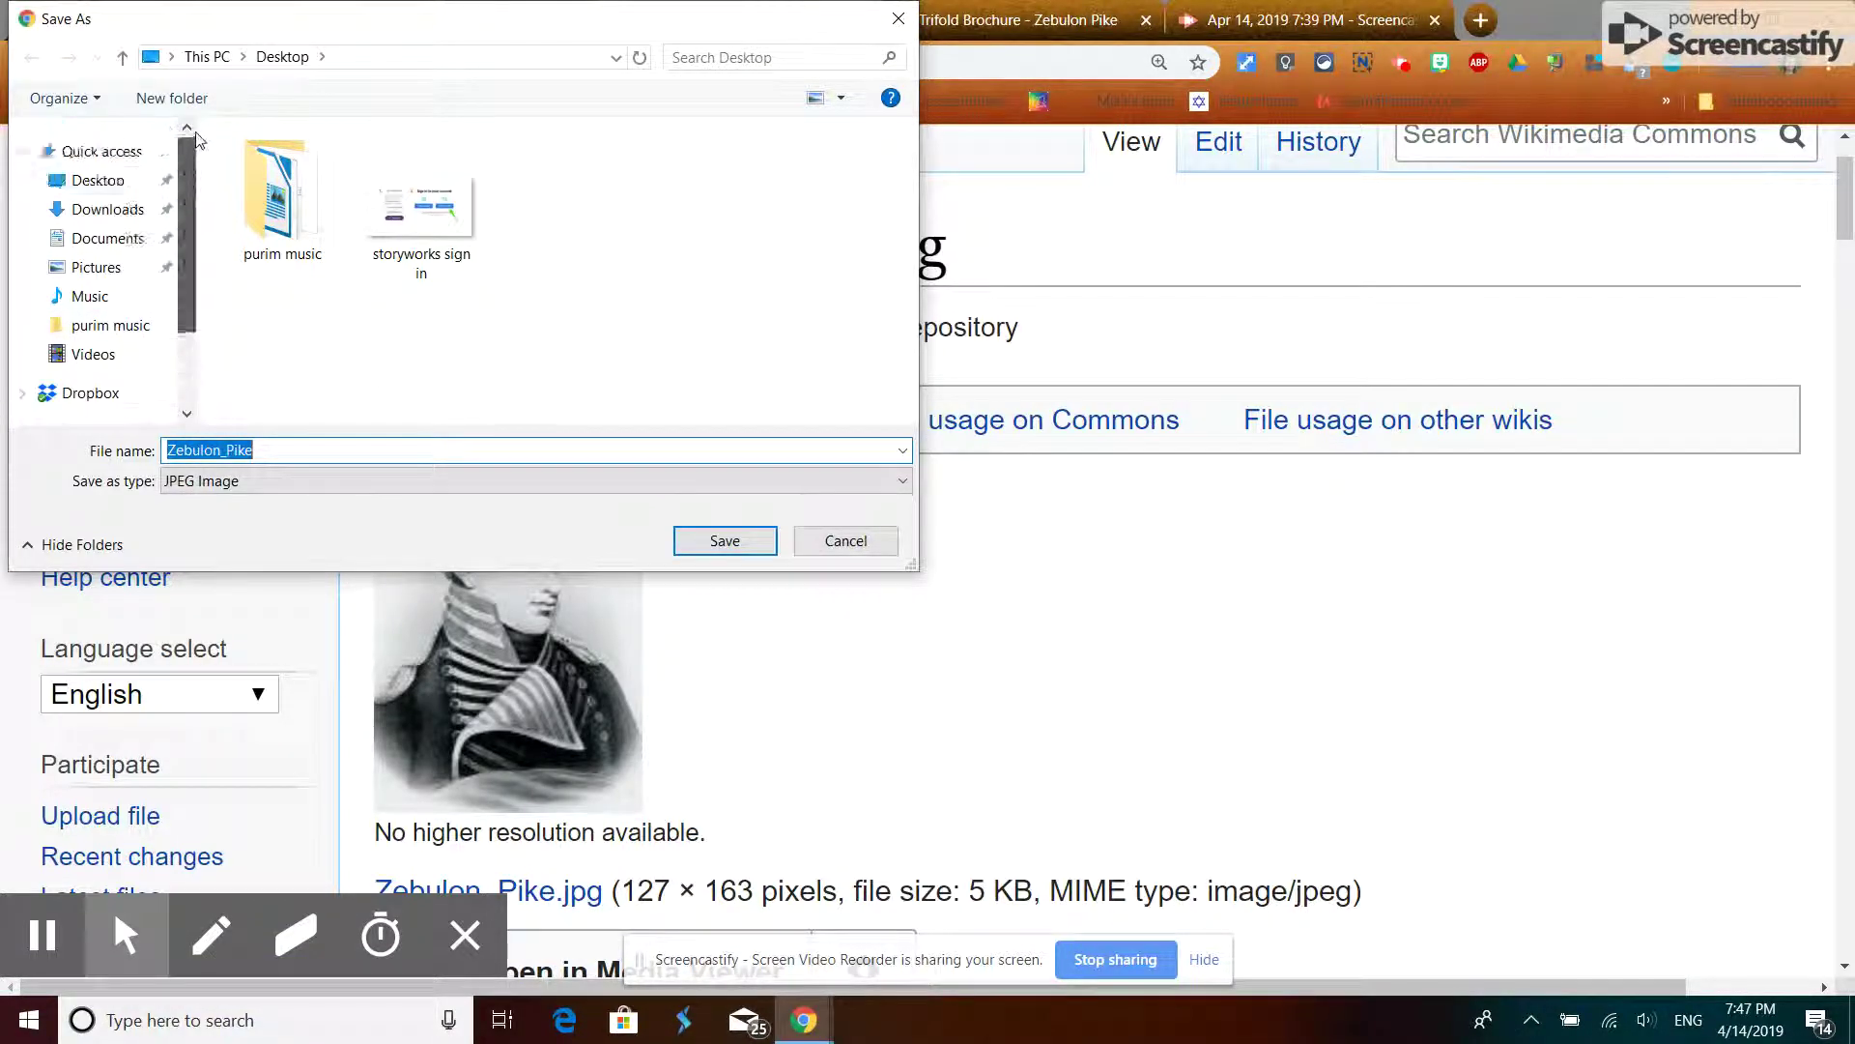
pyautogui.click(101, 179)
pyautogui.click(720, 547)
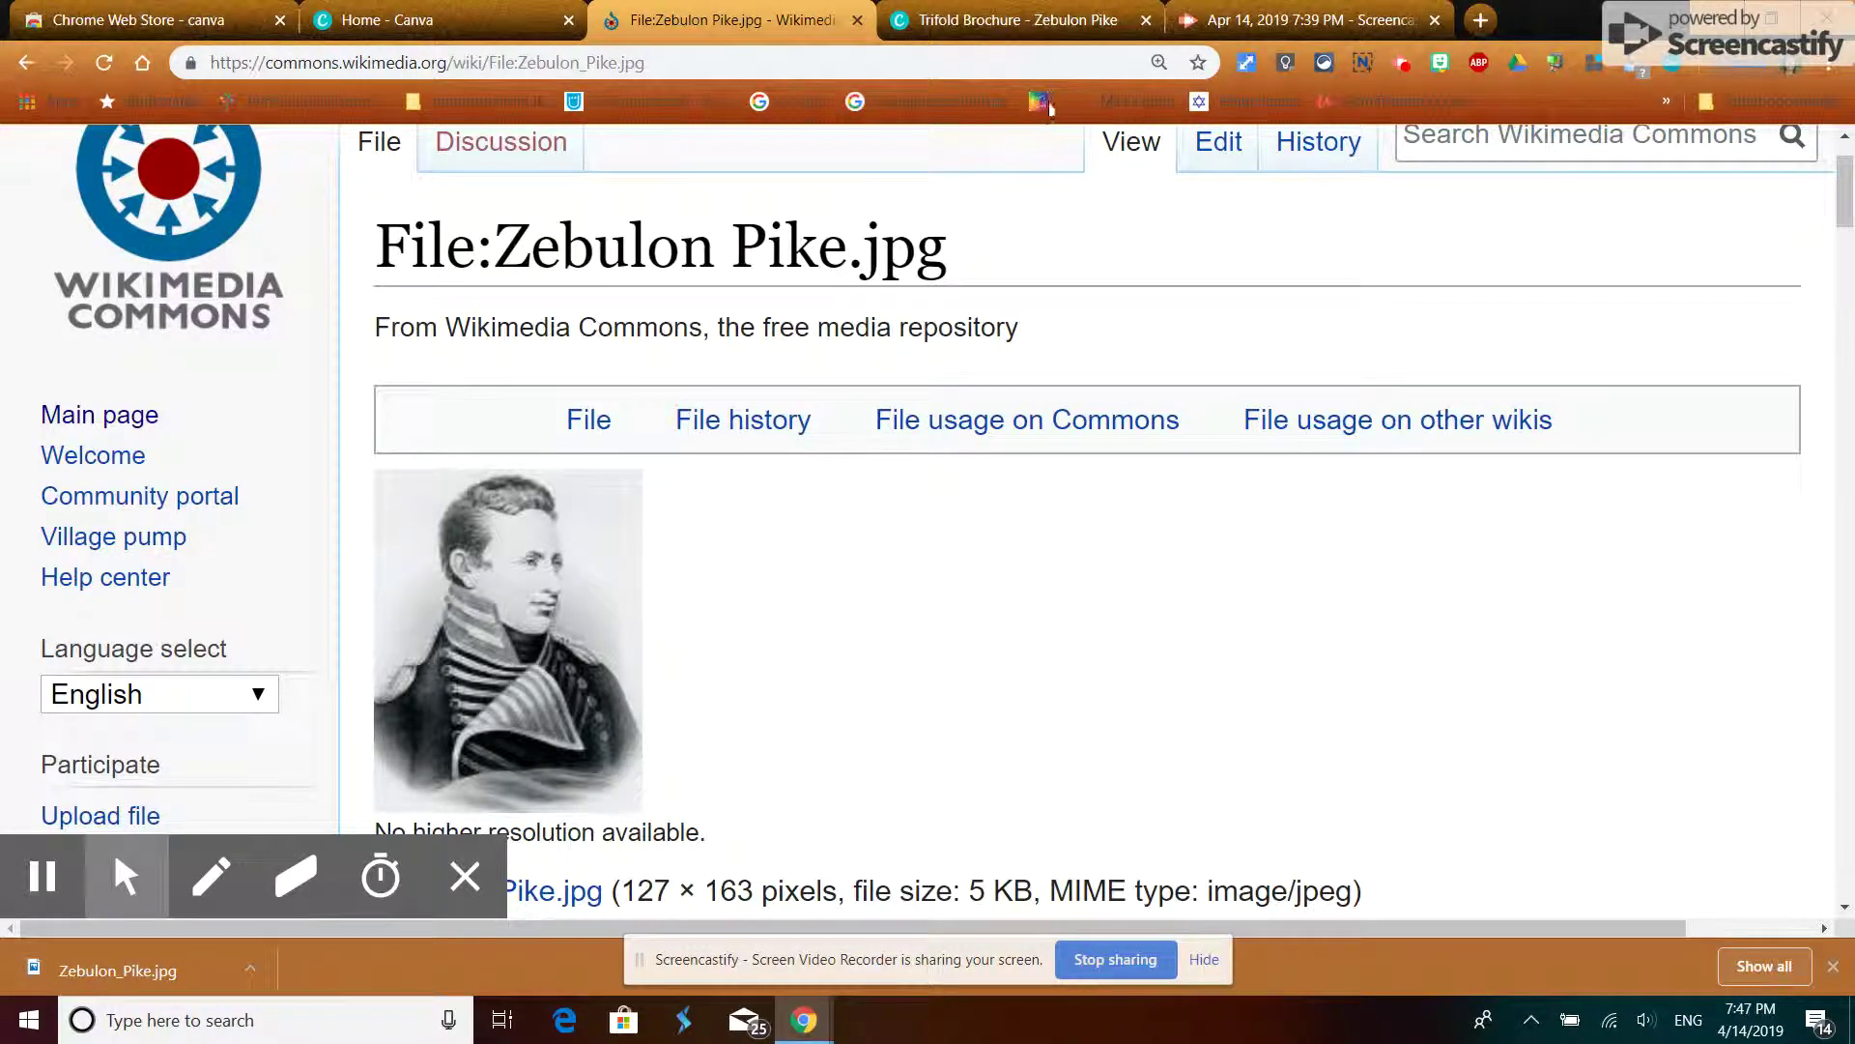
pyautogui.click(1046, 23)
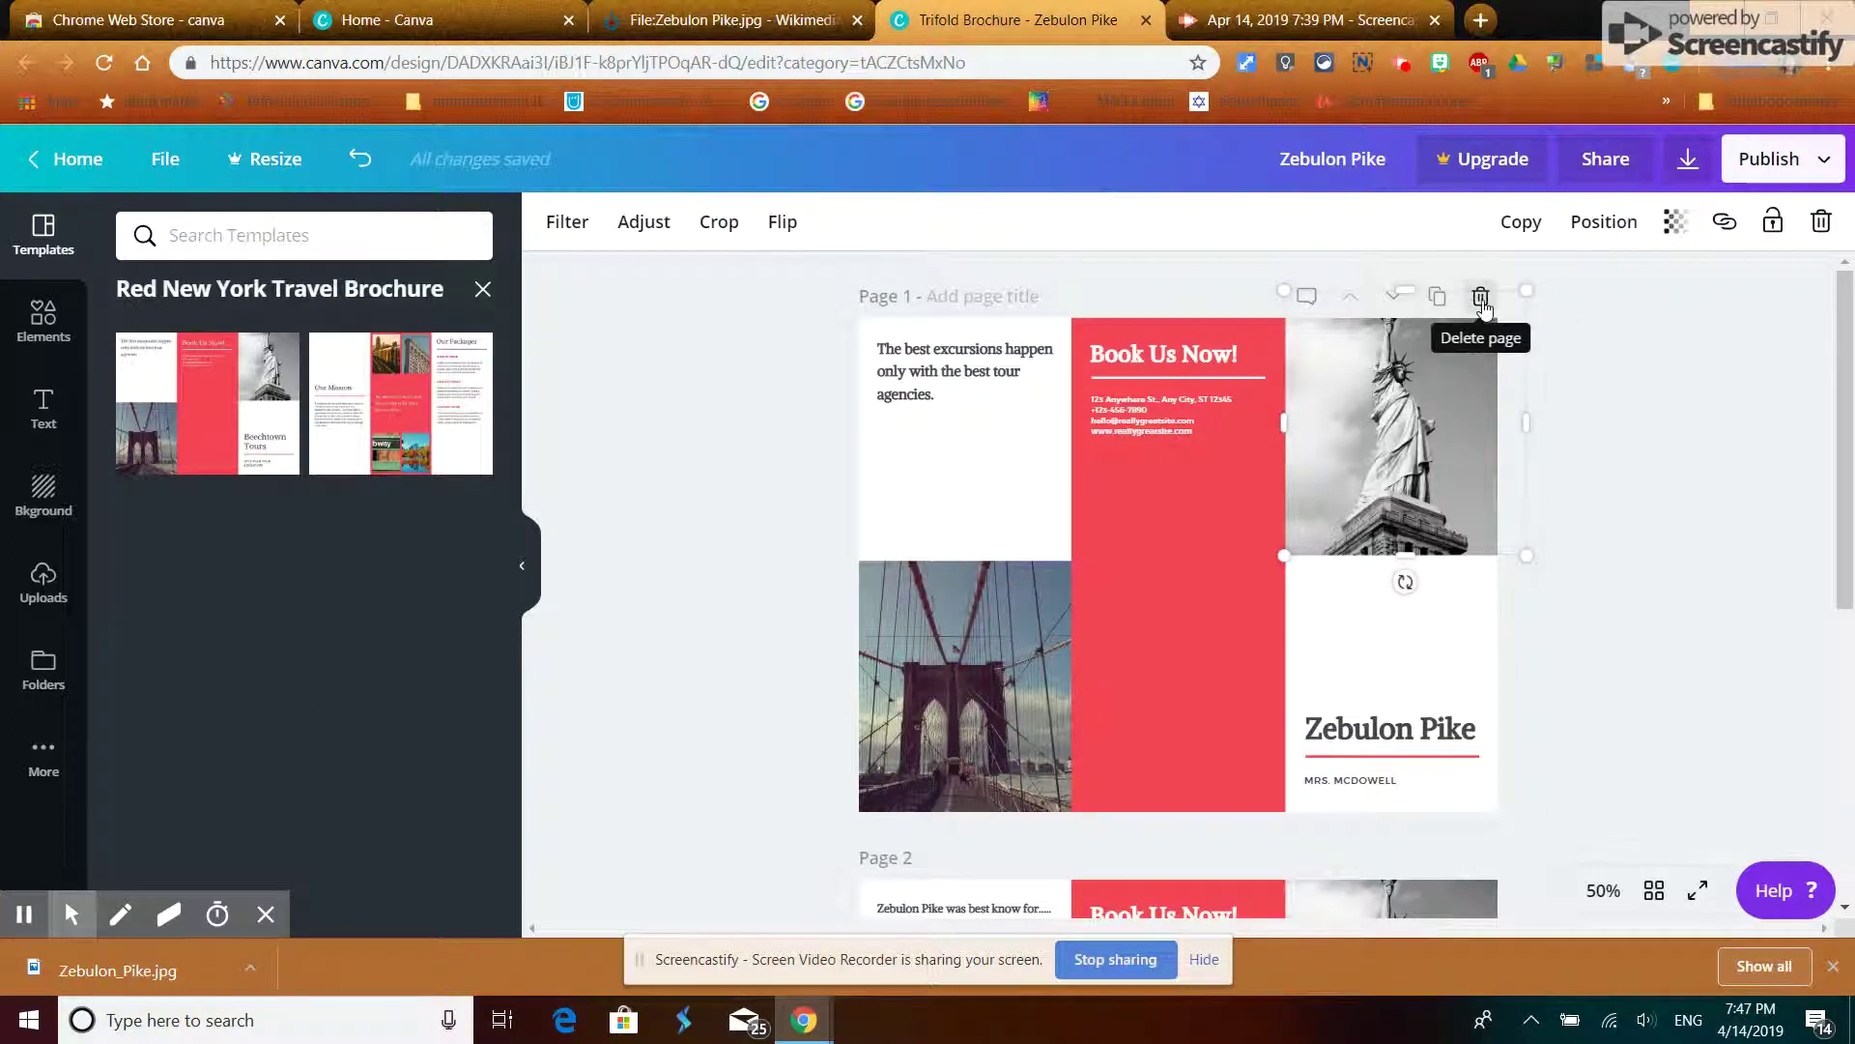
pyautogui.click(1481, 297)
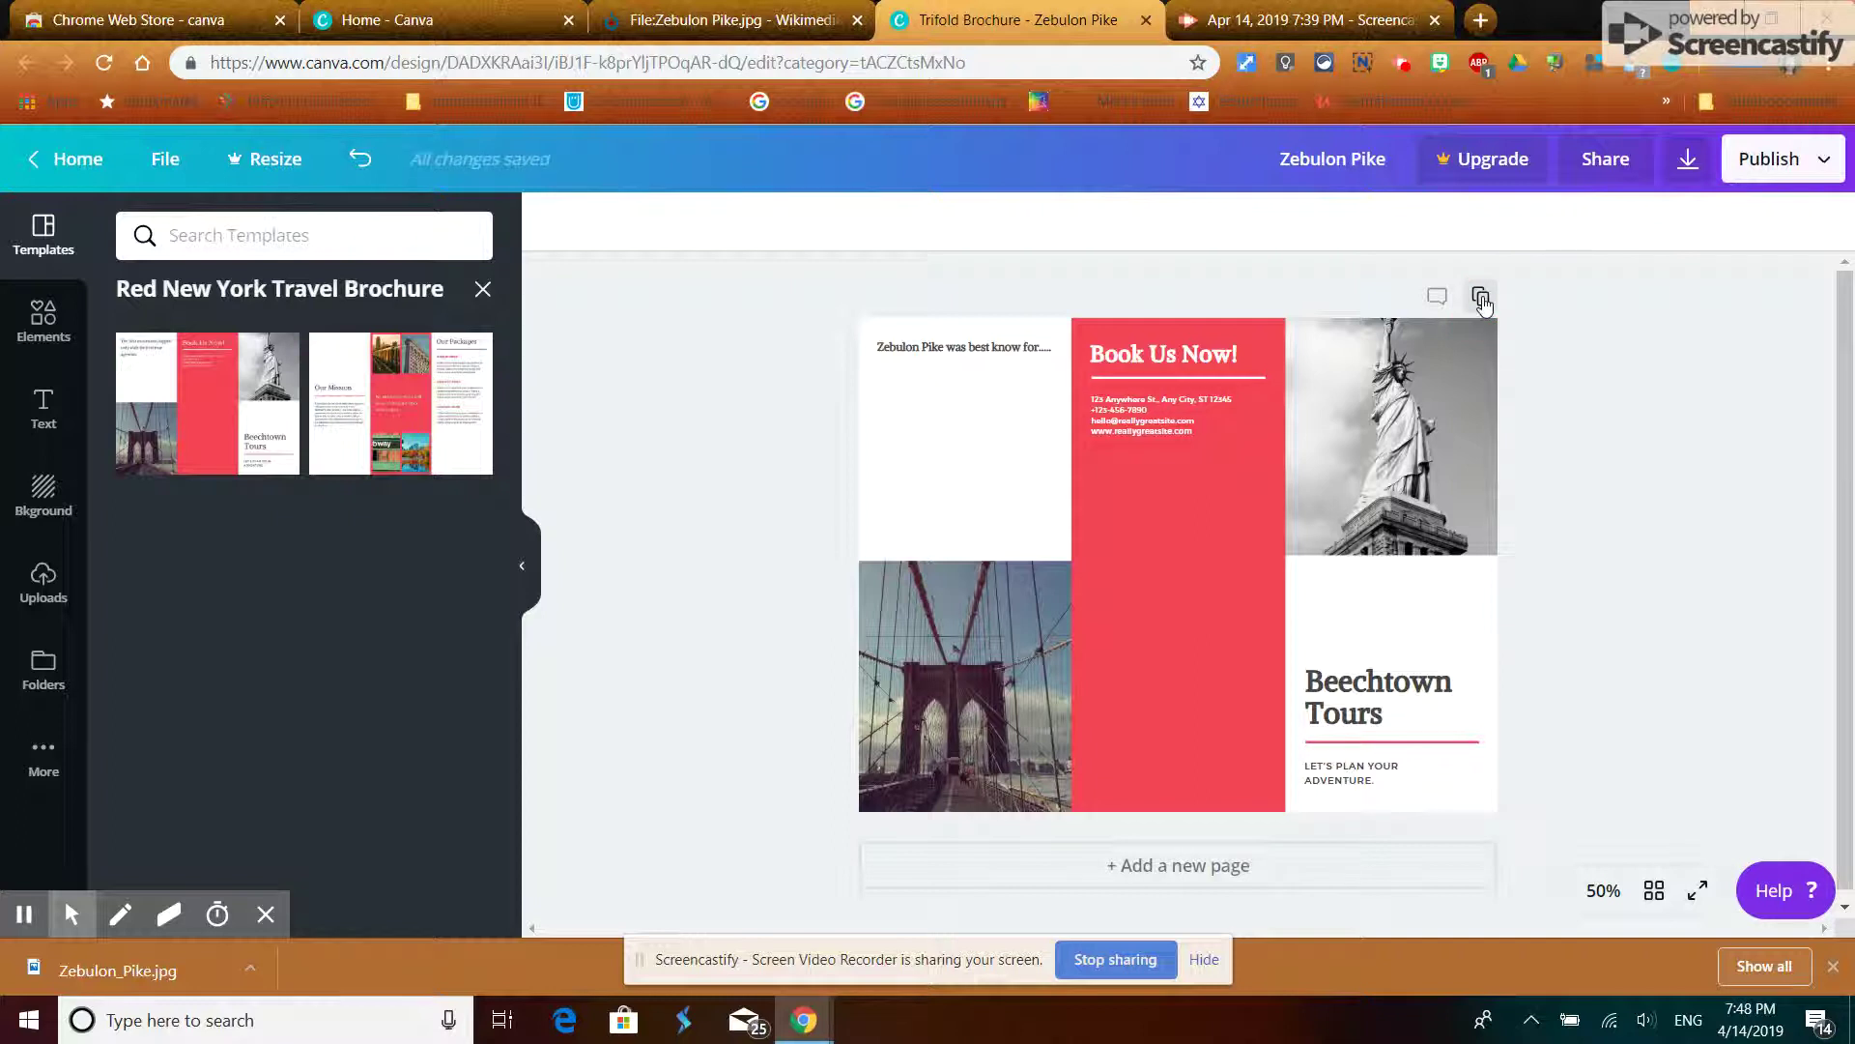
pyautogui.click(1436, 382)
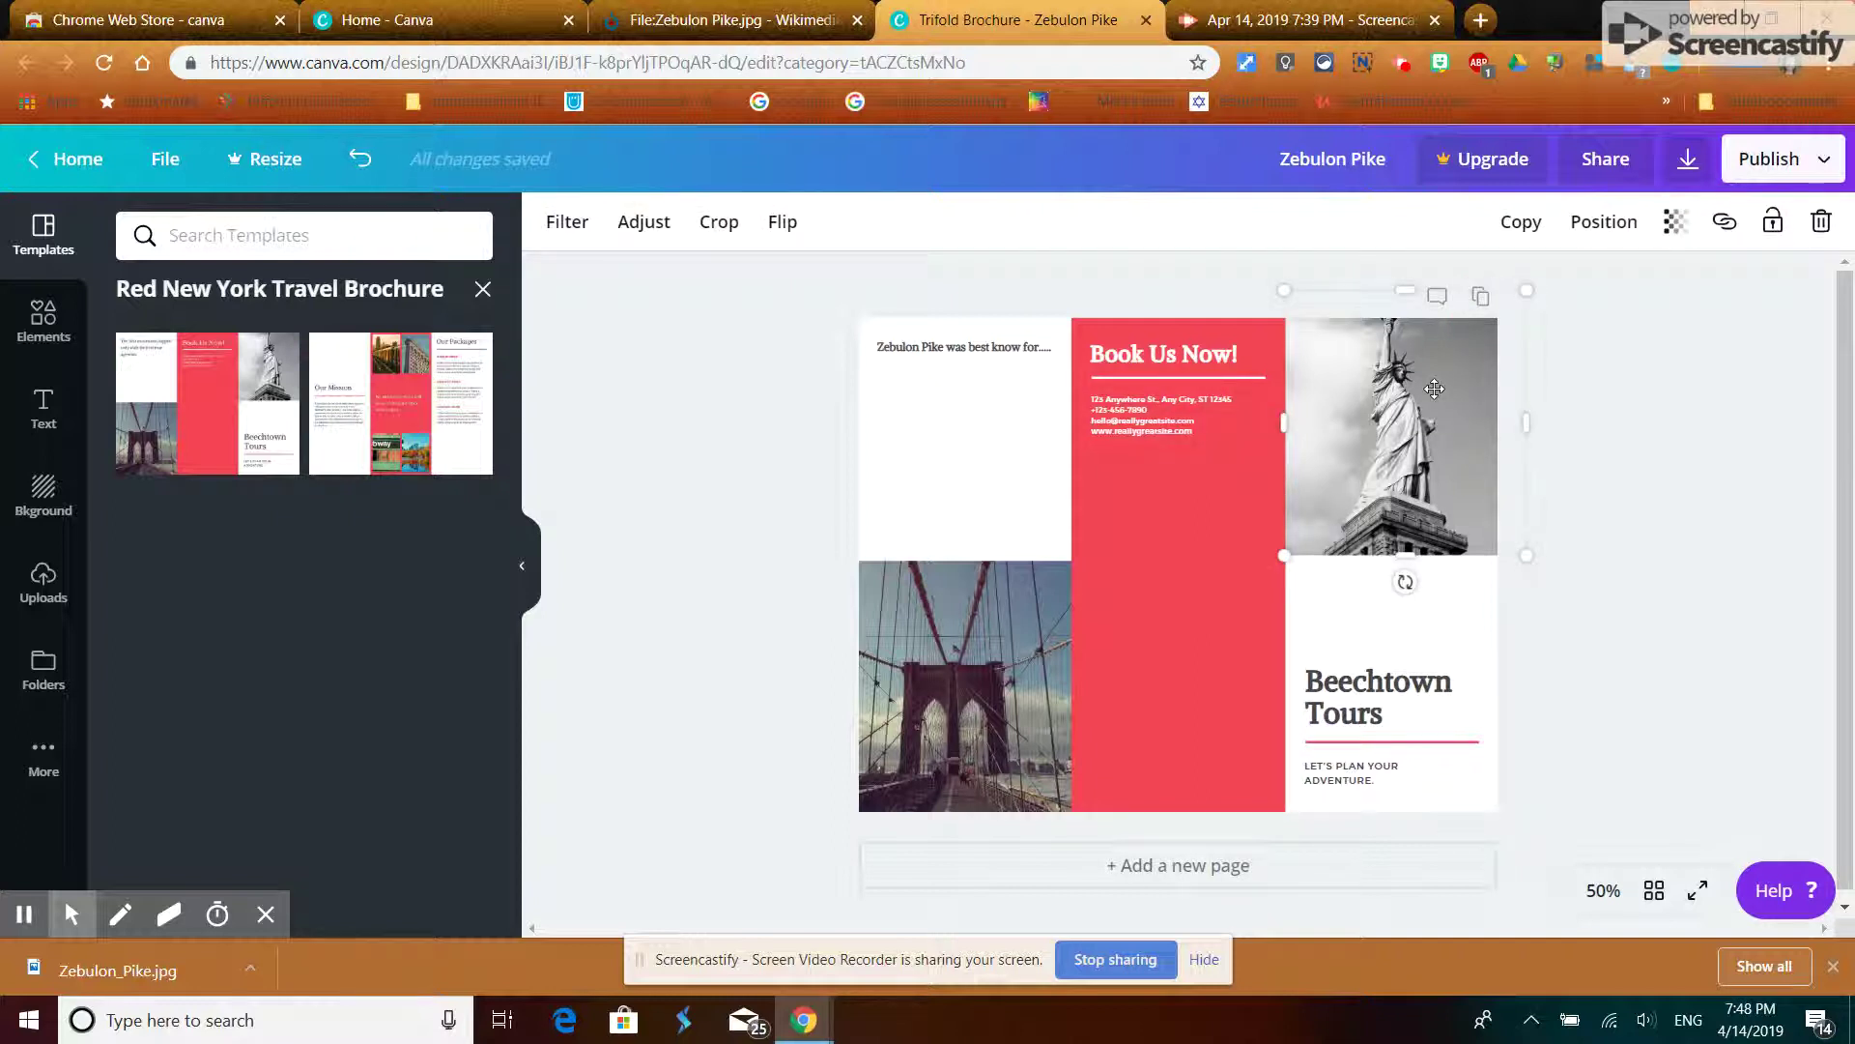
pyautogui.press('Delete')
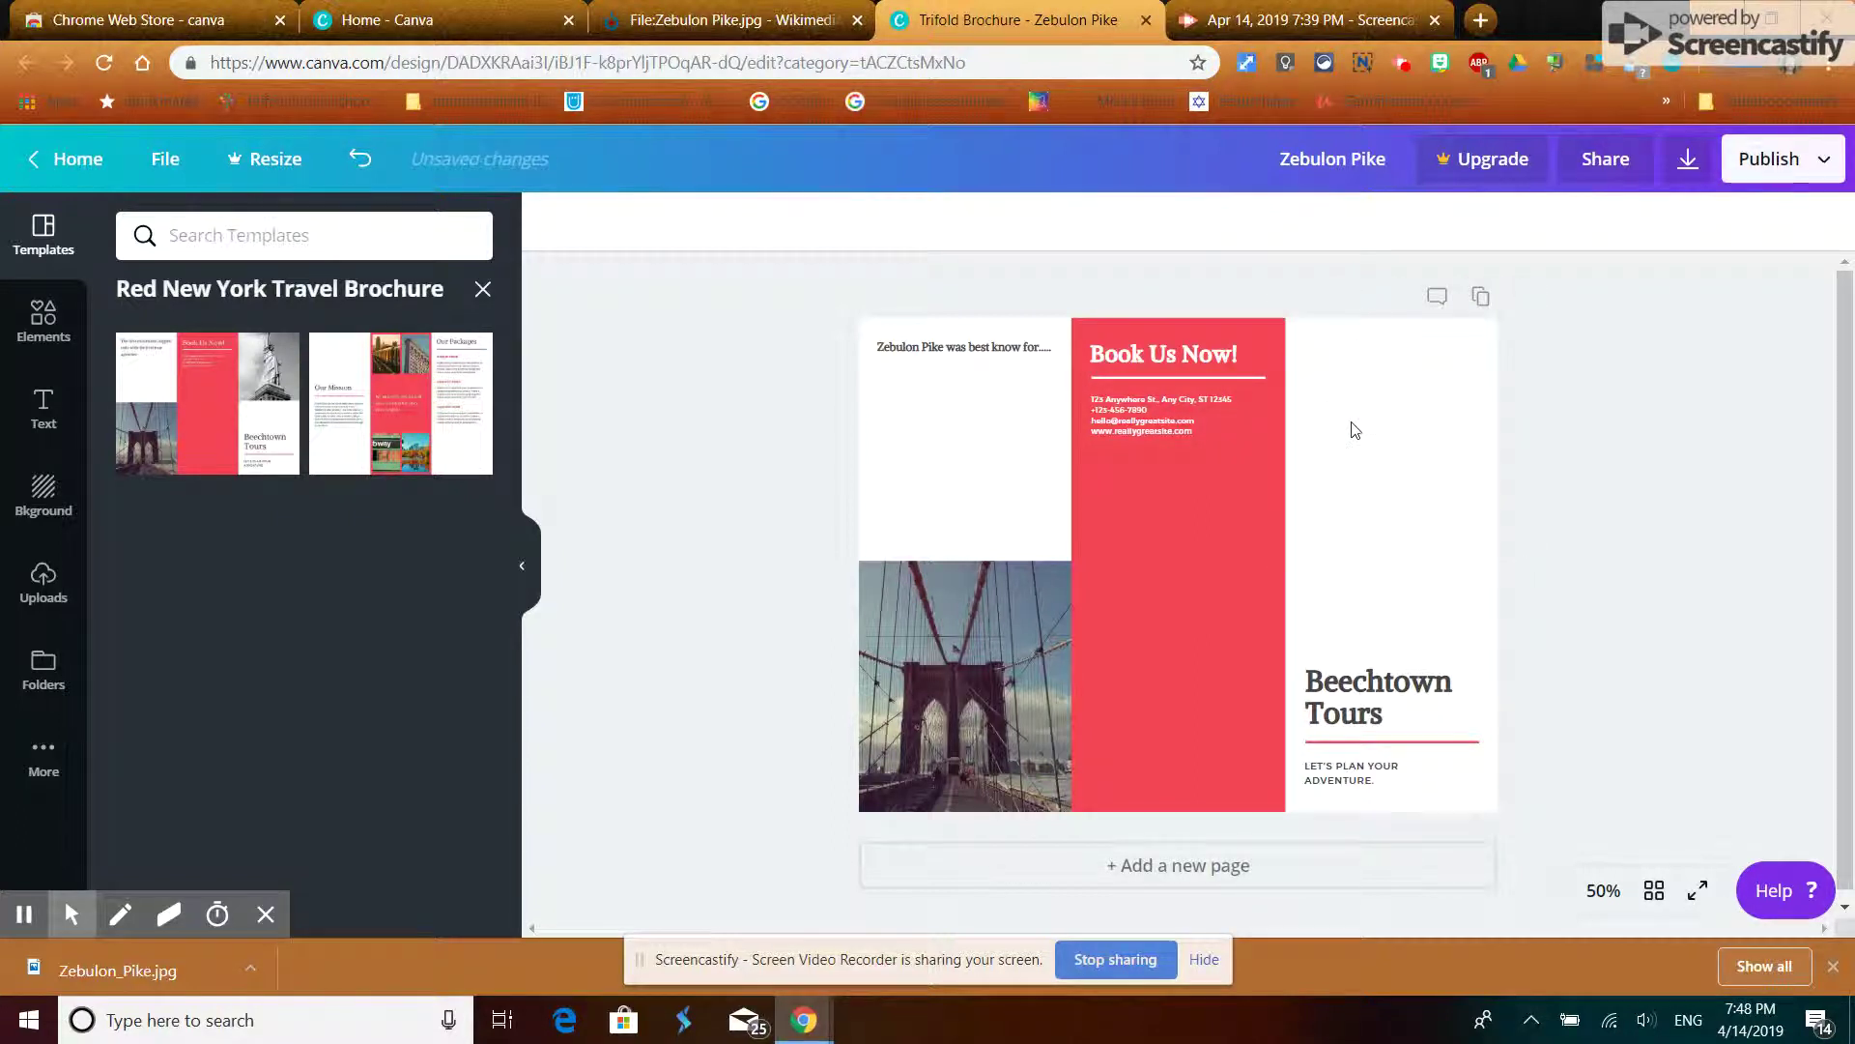
pyautogui.scroll(-1, 1450, 601)
pyautogui.hotkey('ctrl', 'z')
pyautogui.hotkey('ctrl', 'z')
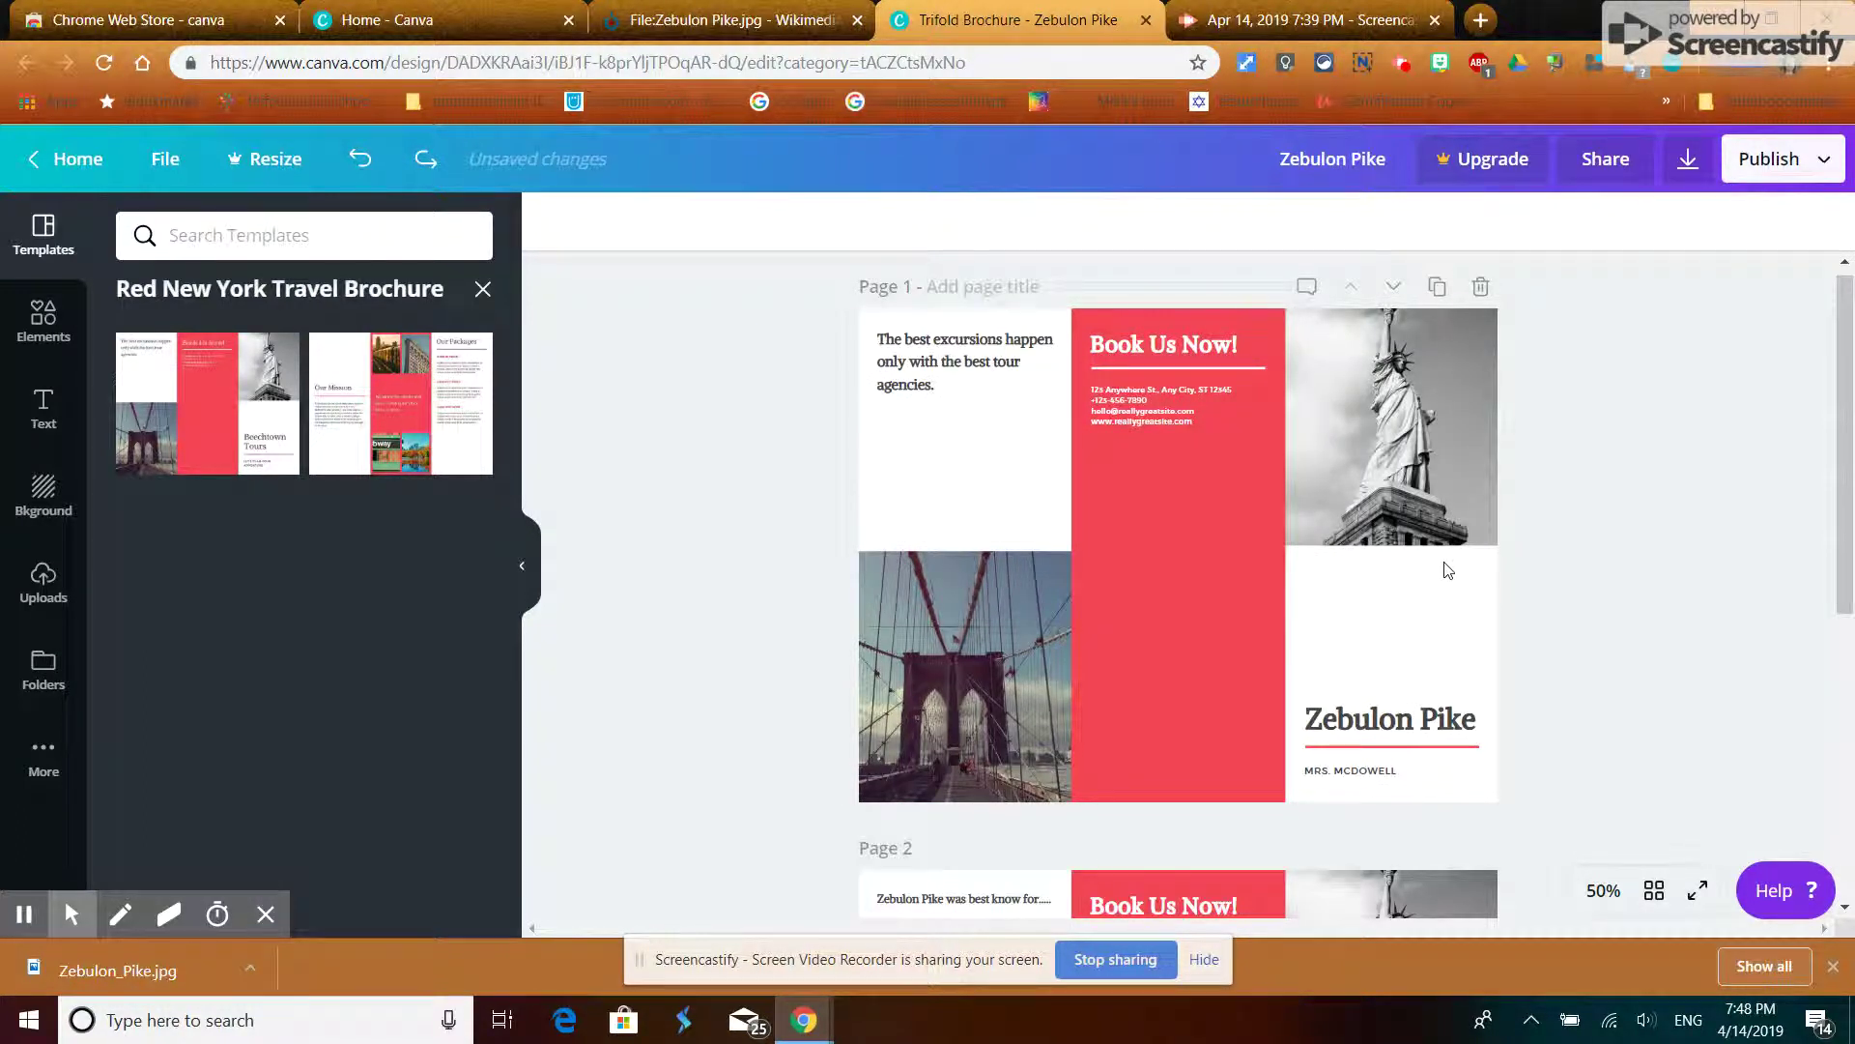
# - Delete the Statue of Liberty photo above the Zebulon Pike title on page 1
pyautogui.scroll(-5, 1466, 645)
pyautogui.scroll(5, 1466, 651)
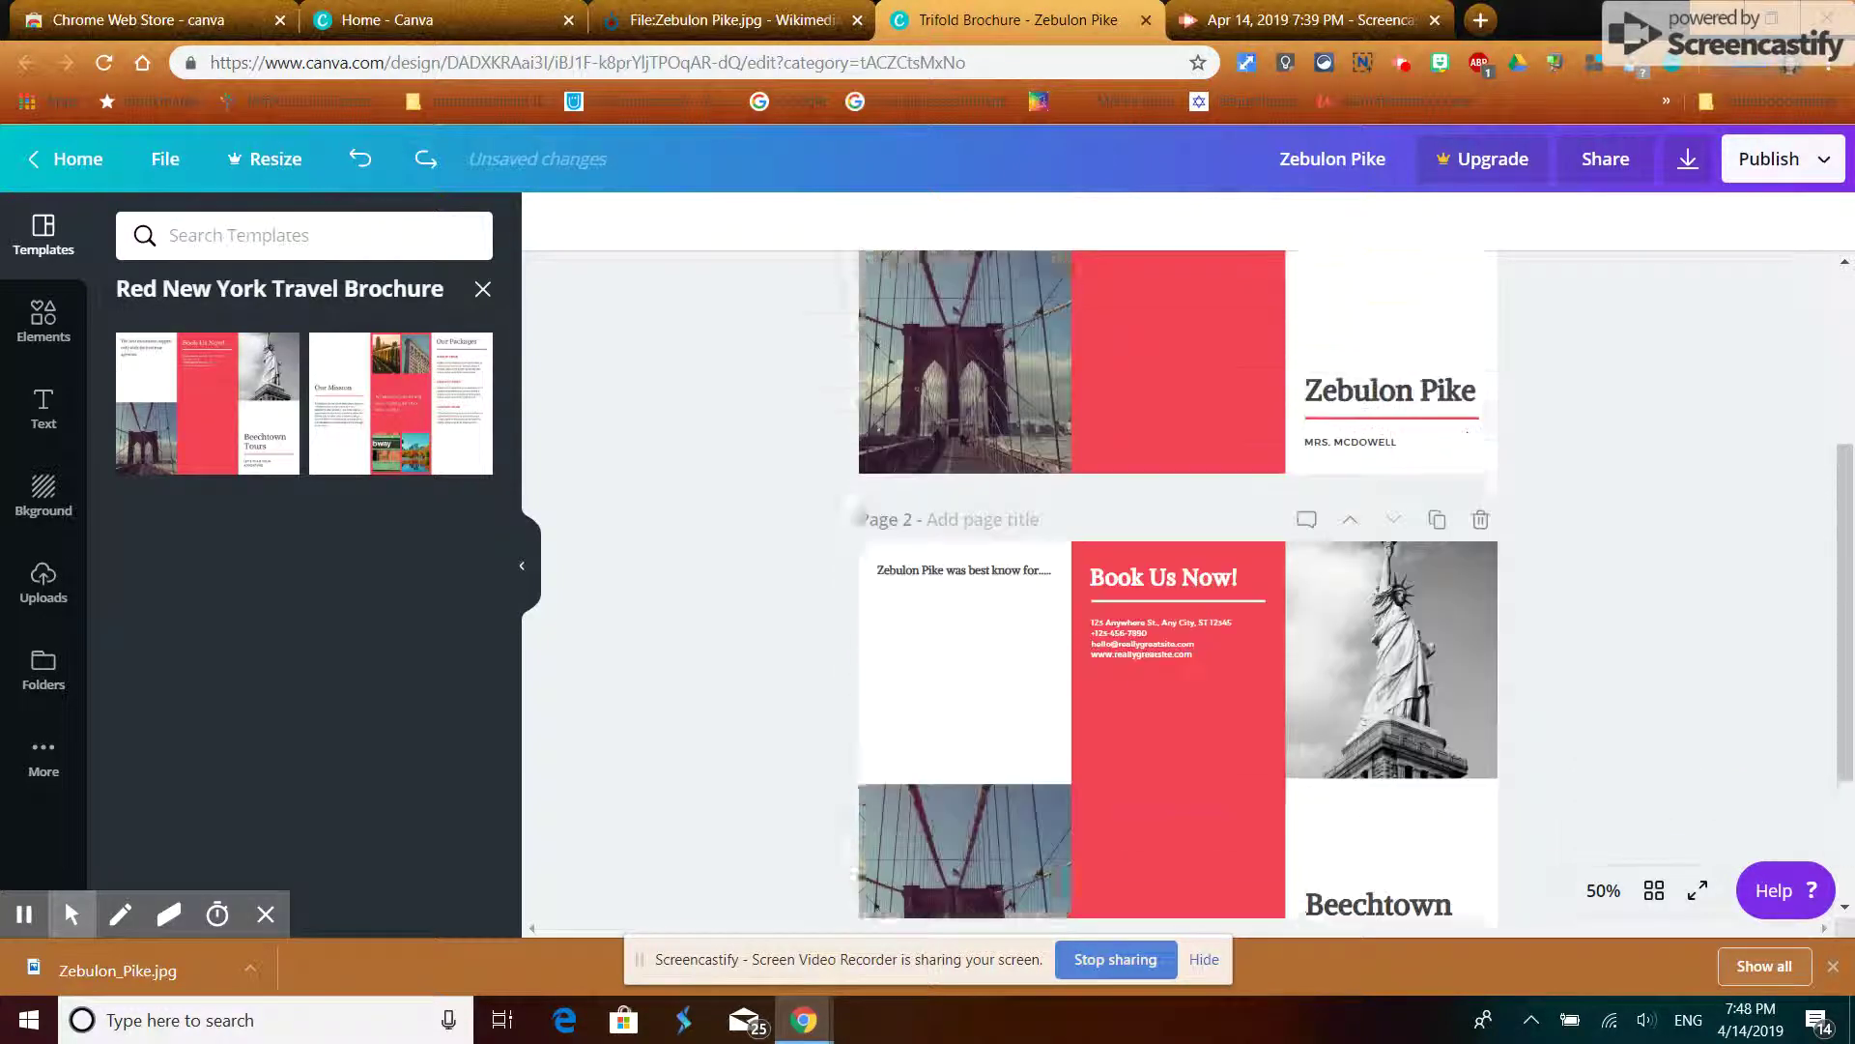
pyautogui.click(1418, 485)
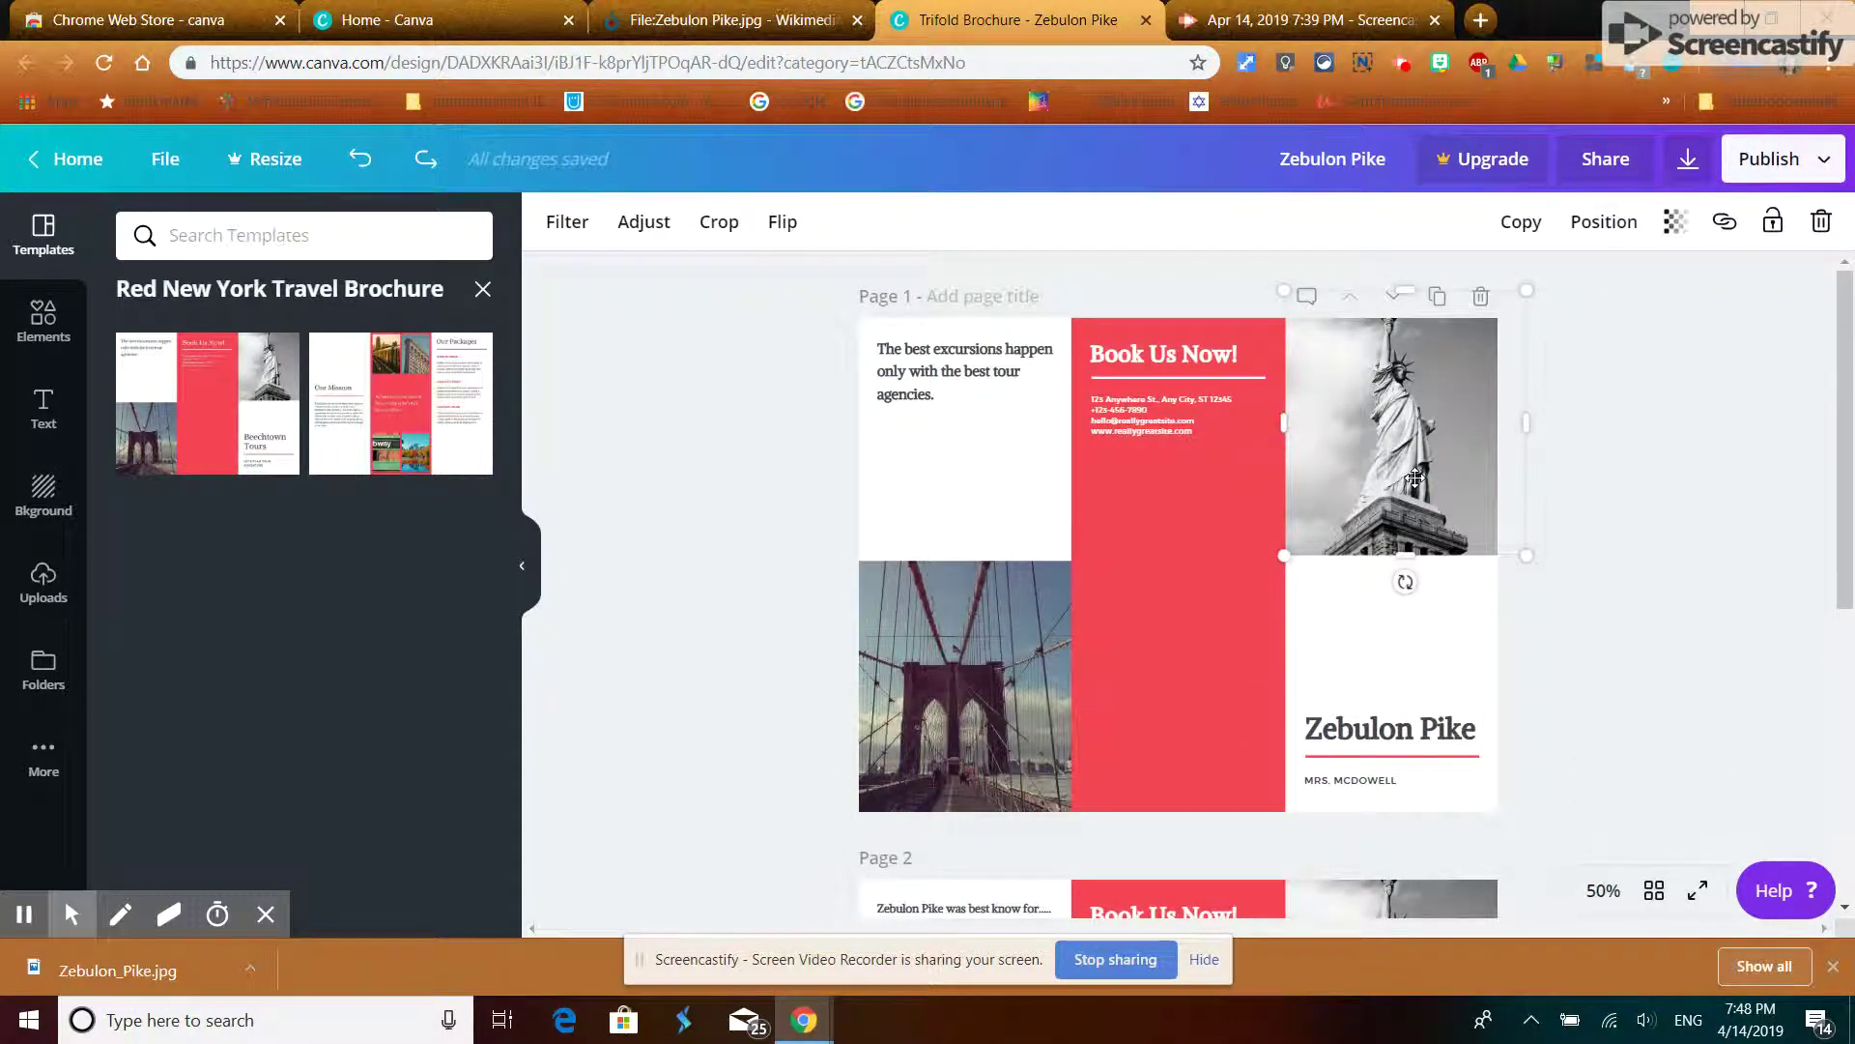
pyautogui.press('Delete')
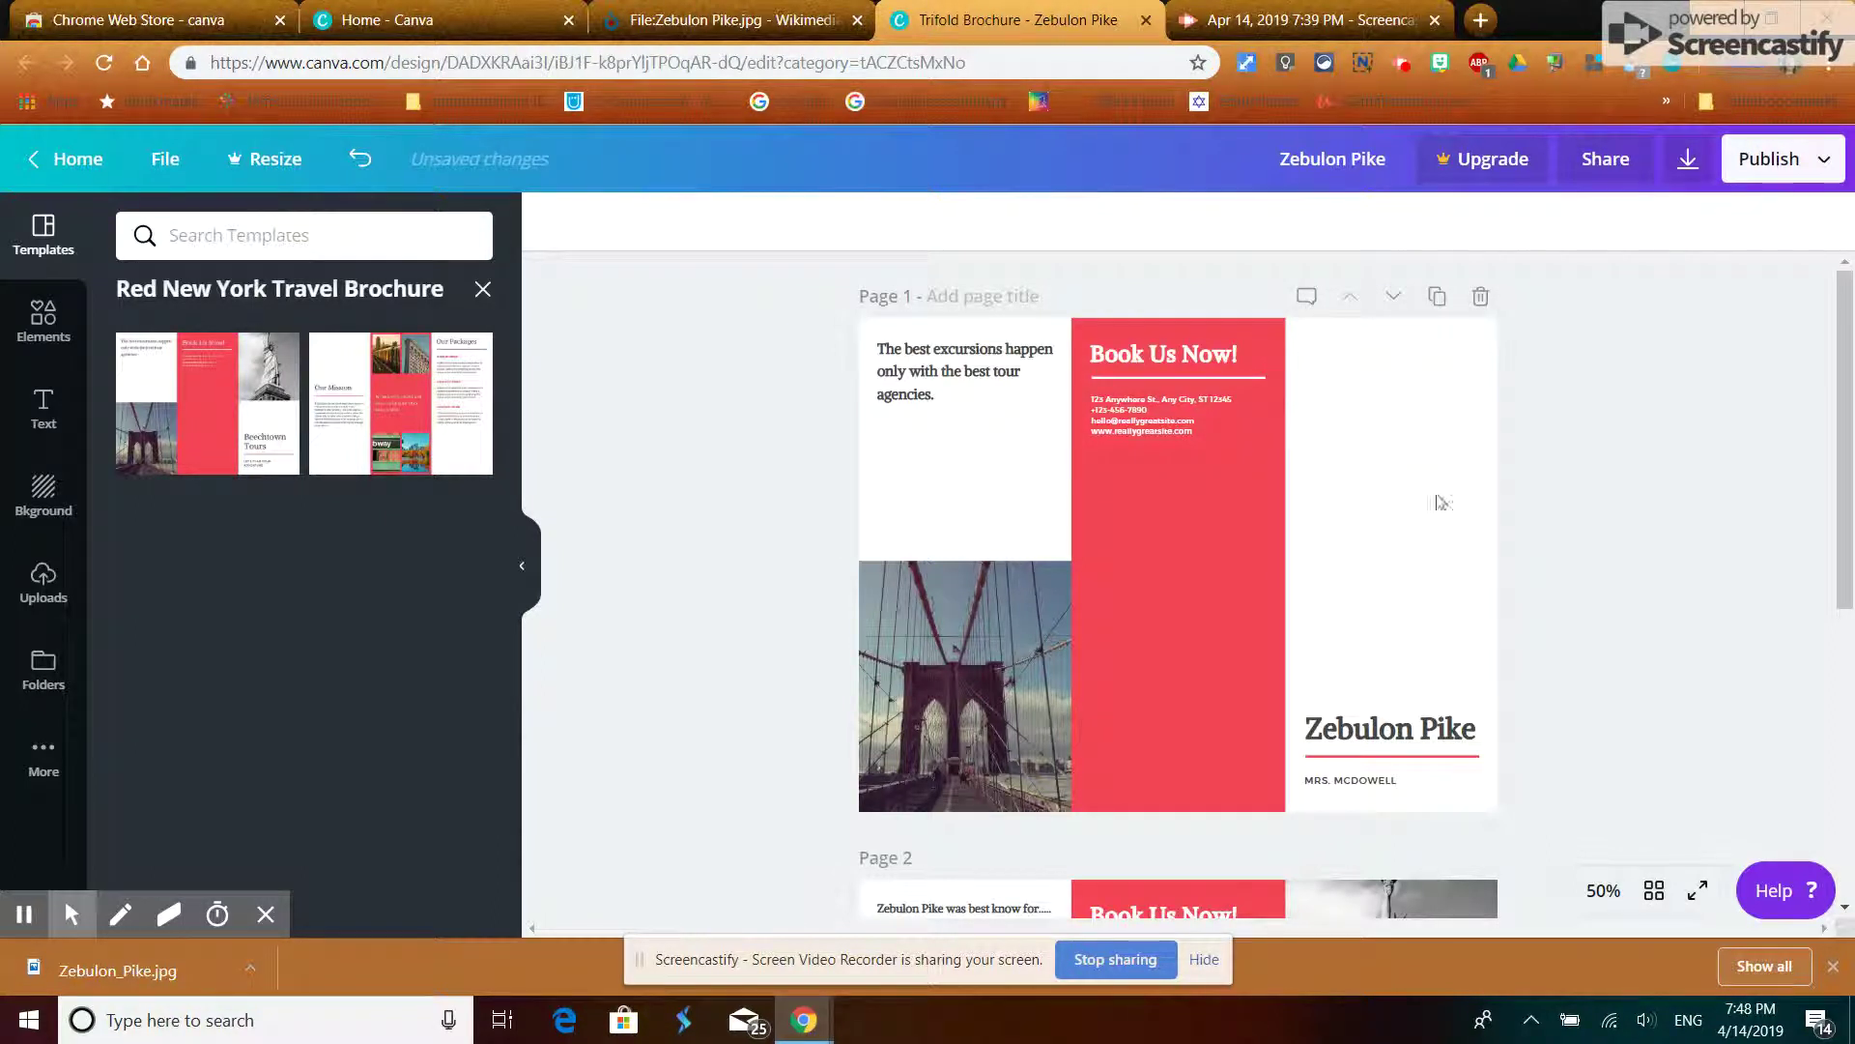
pyautogui.click(1385, 416)
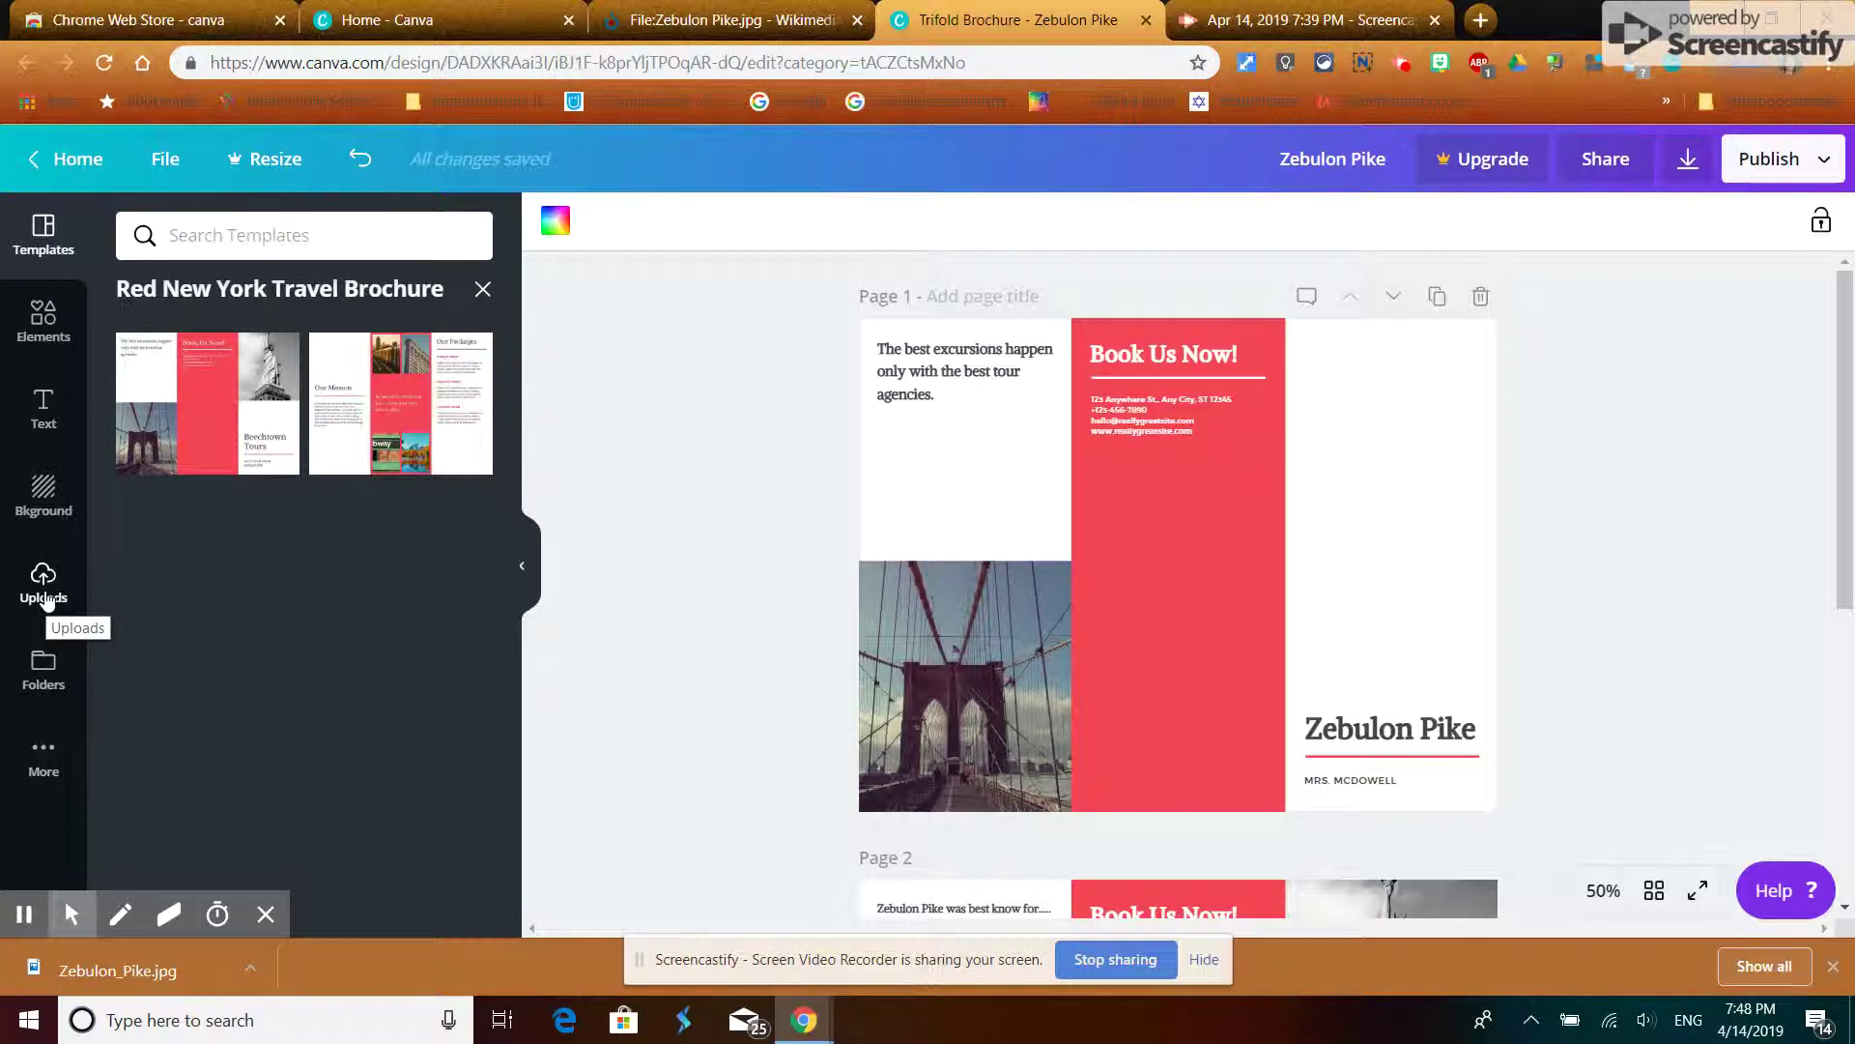
# - Upload the Zebulon_Pike image from the Desktop to the design's uploaded images
pyautogui.click(45, 600)
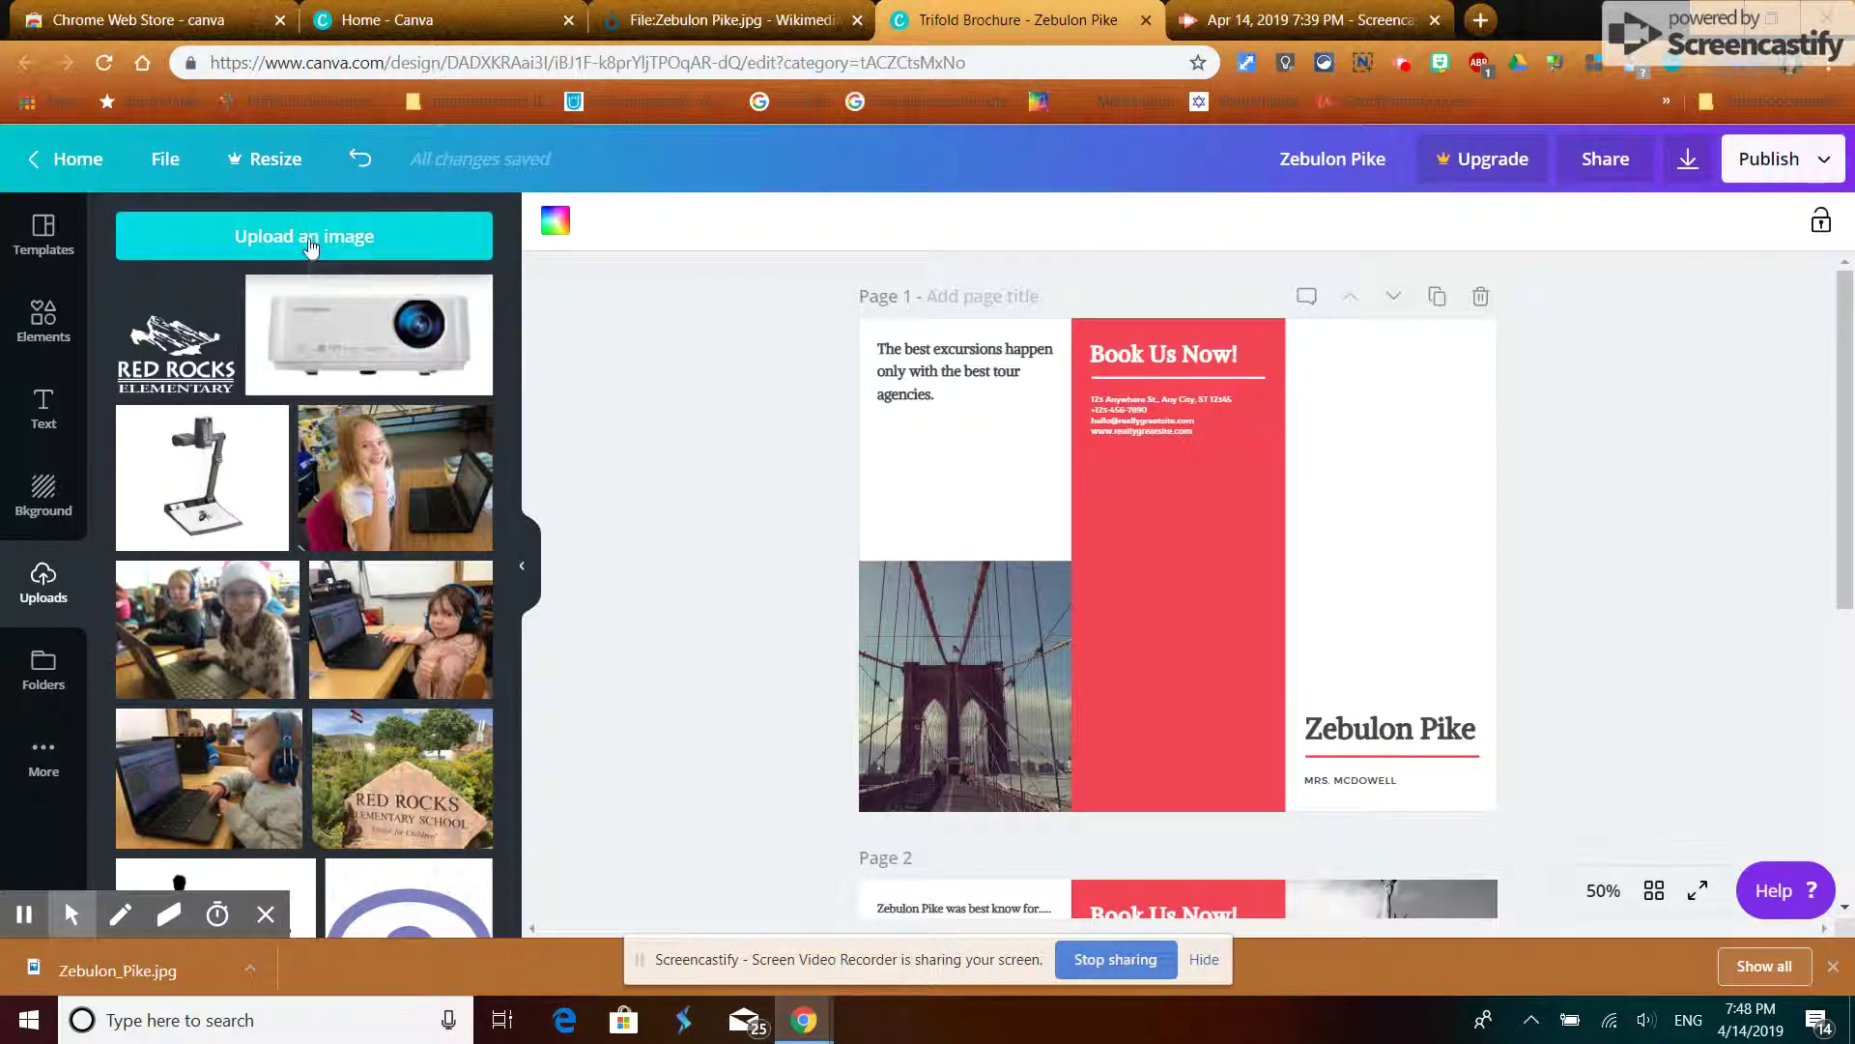
pyautogui.click(310, 248)
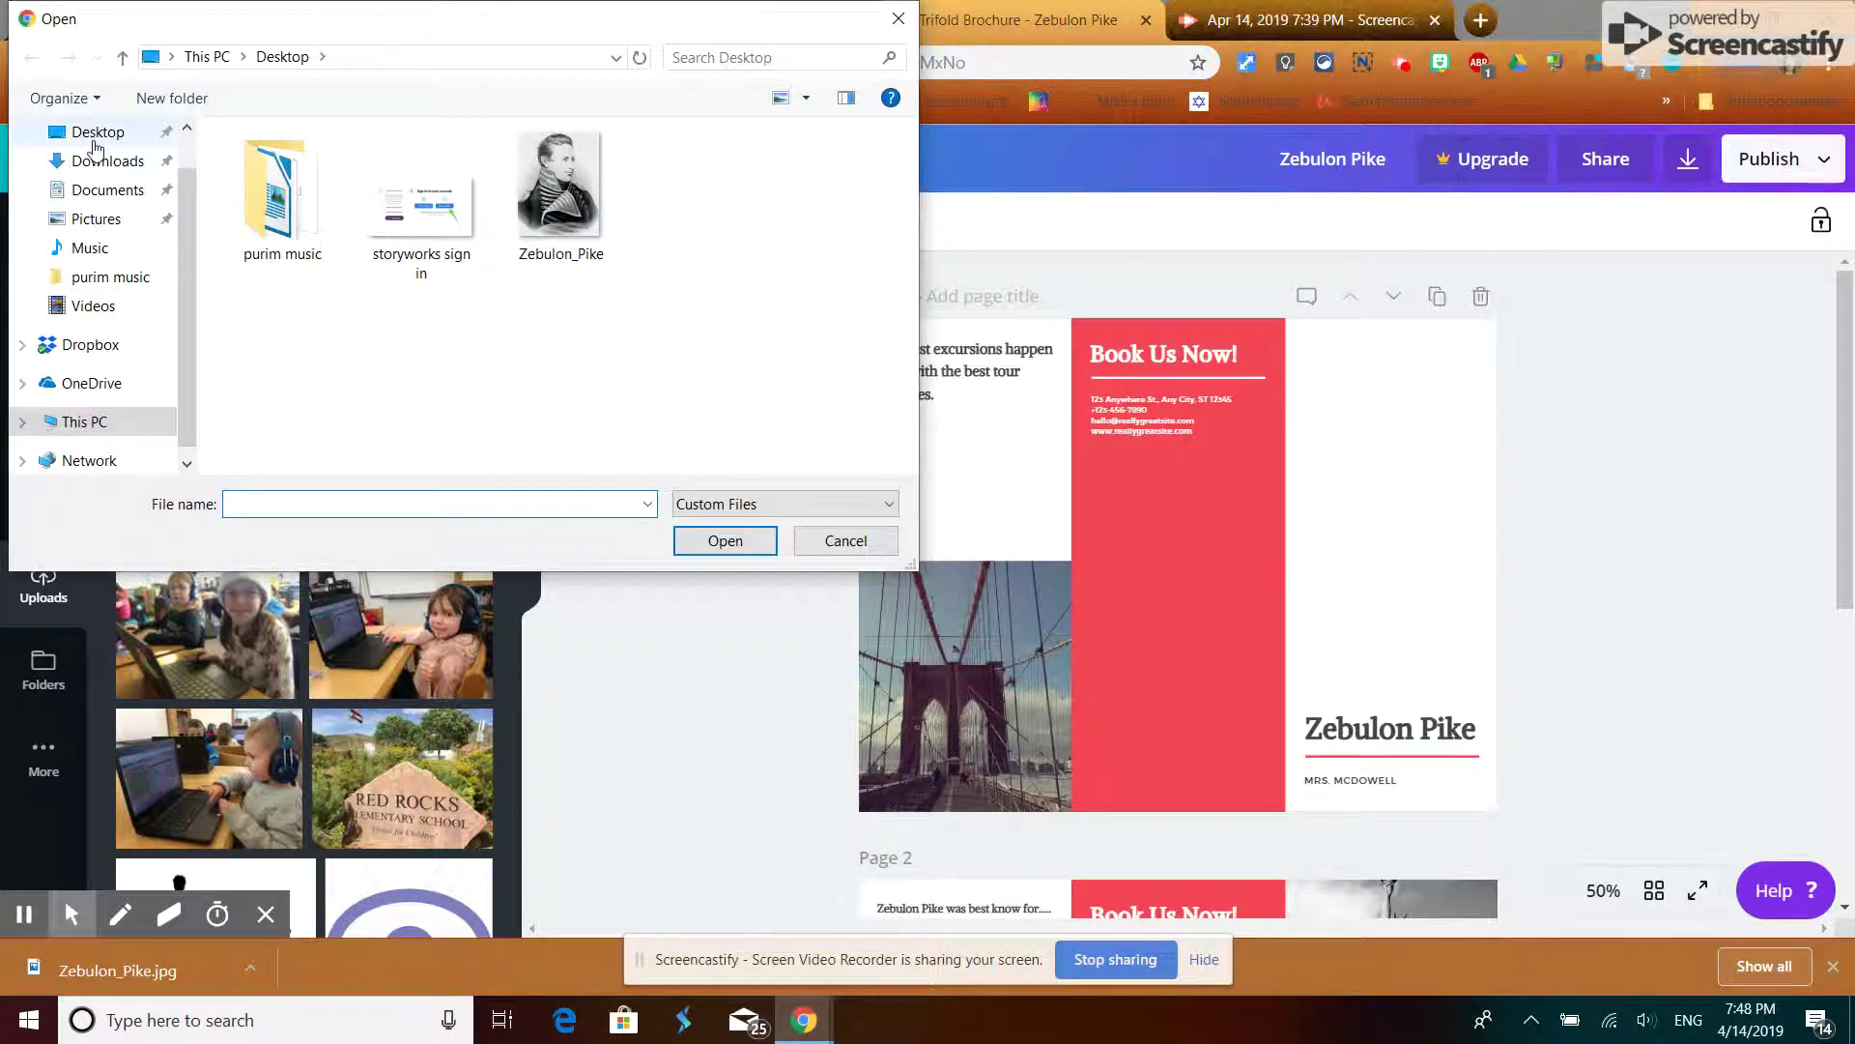
pyautogui.click(561, 211)
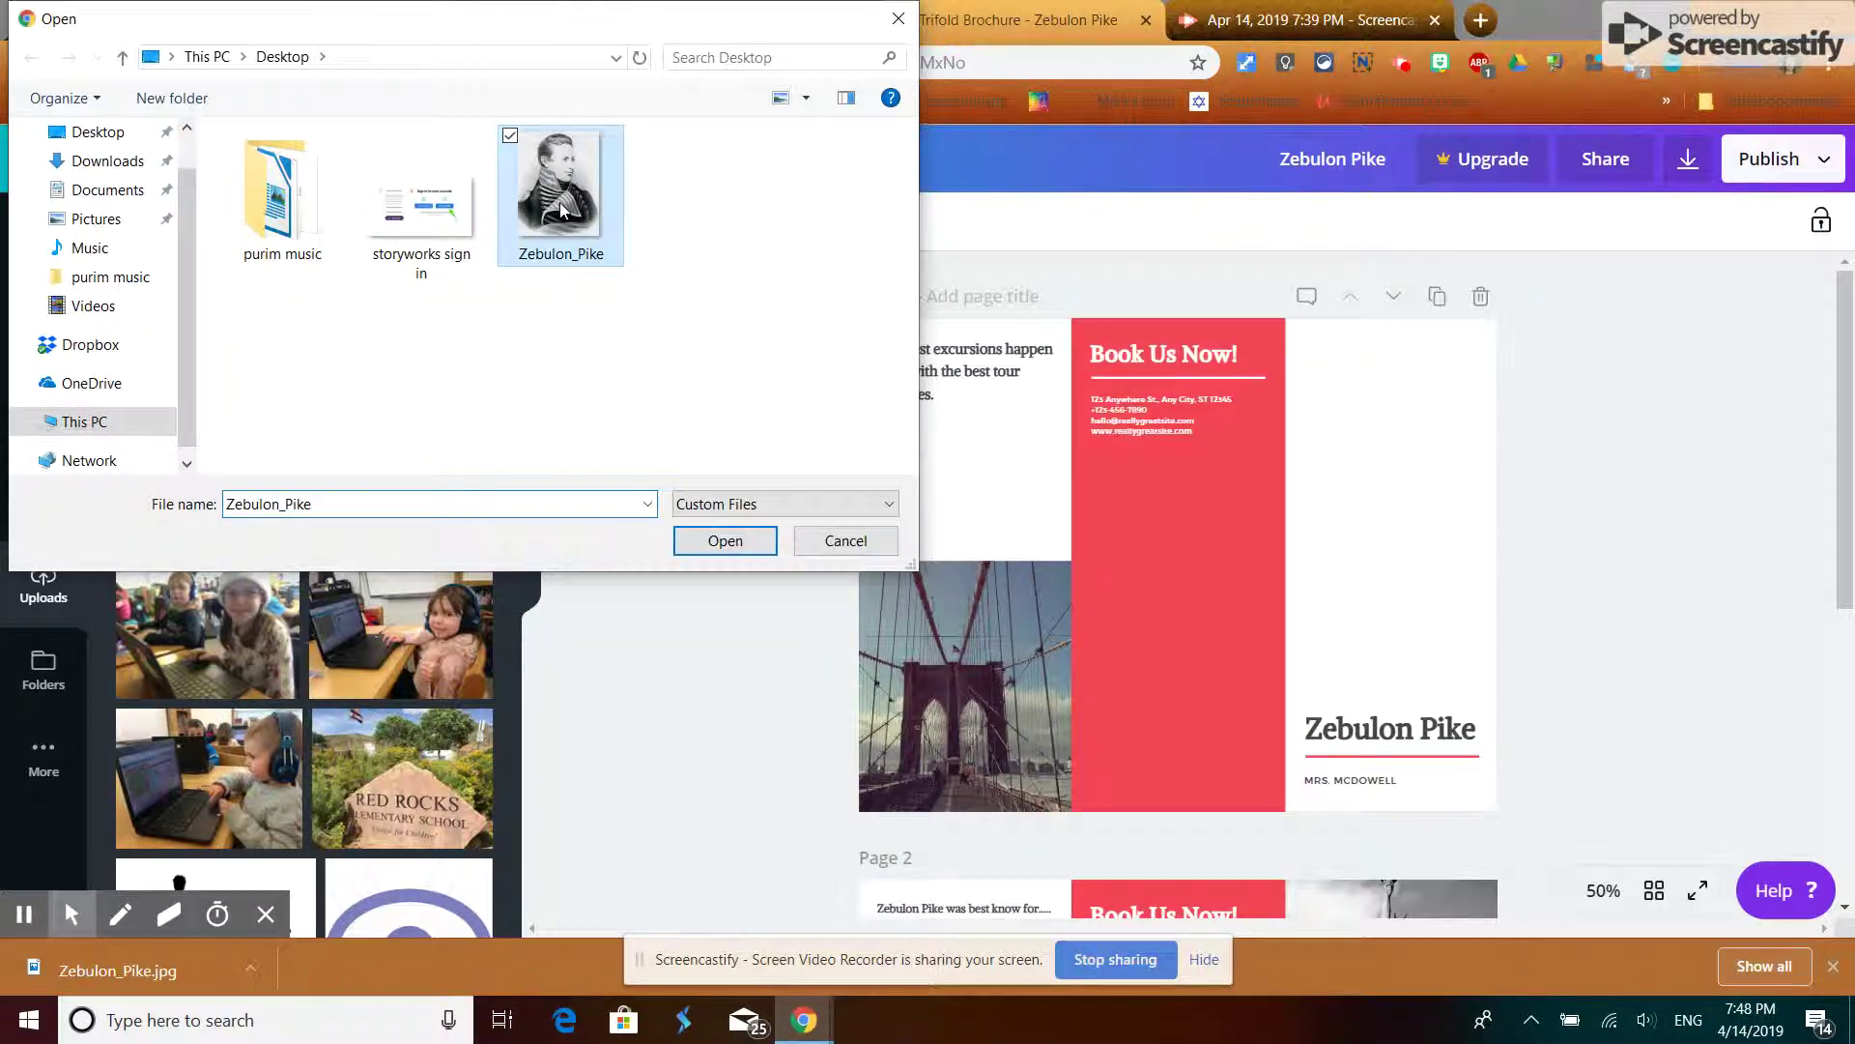
pyautogui.click(725, 541)
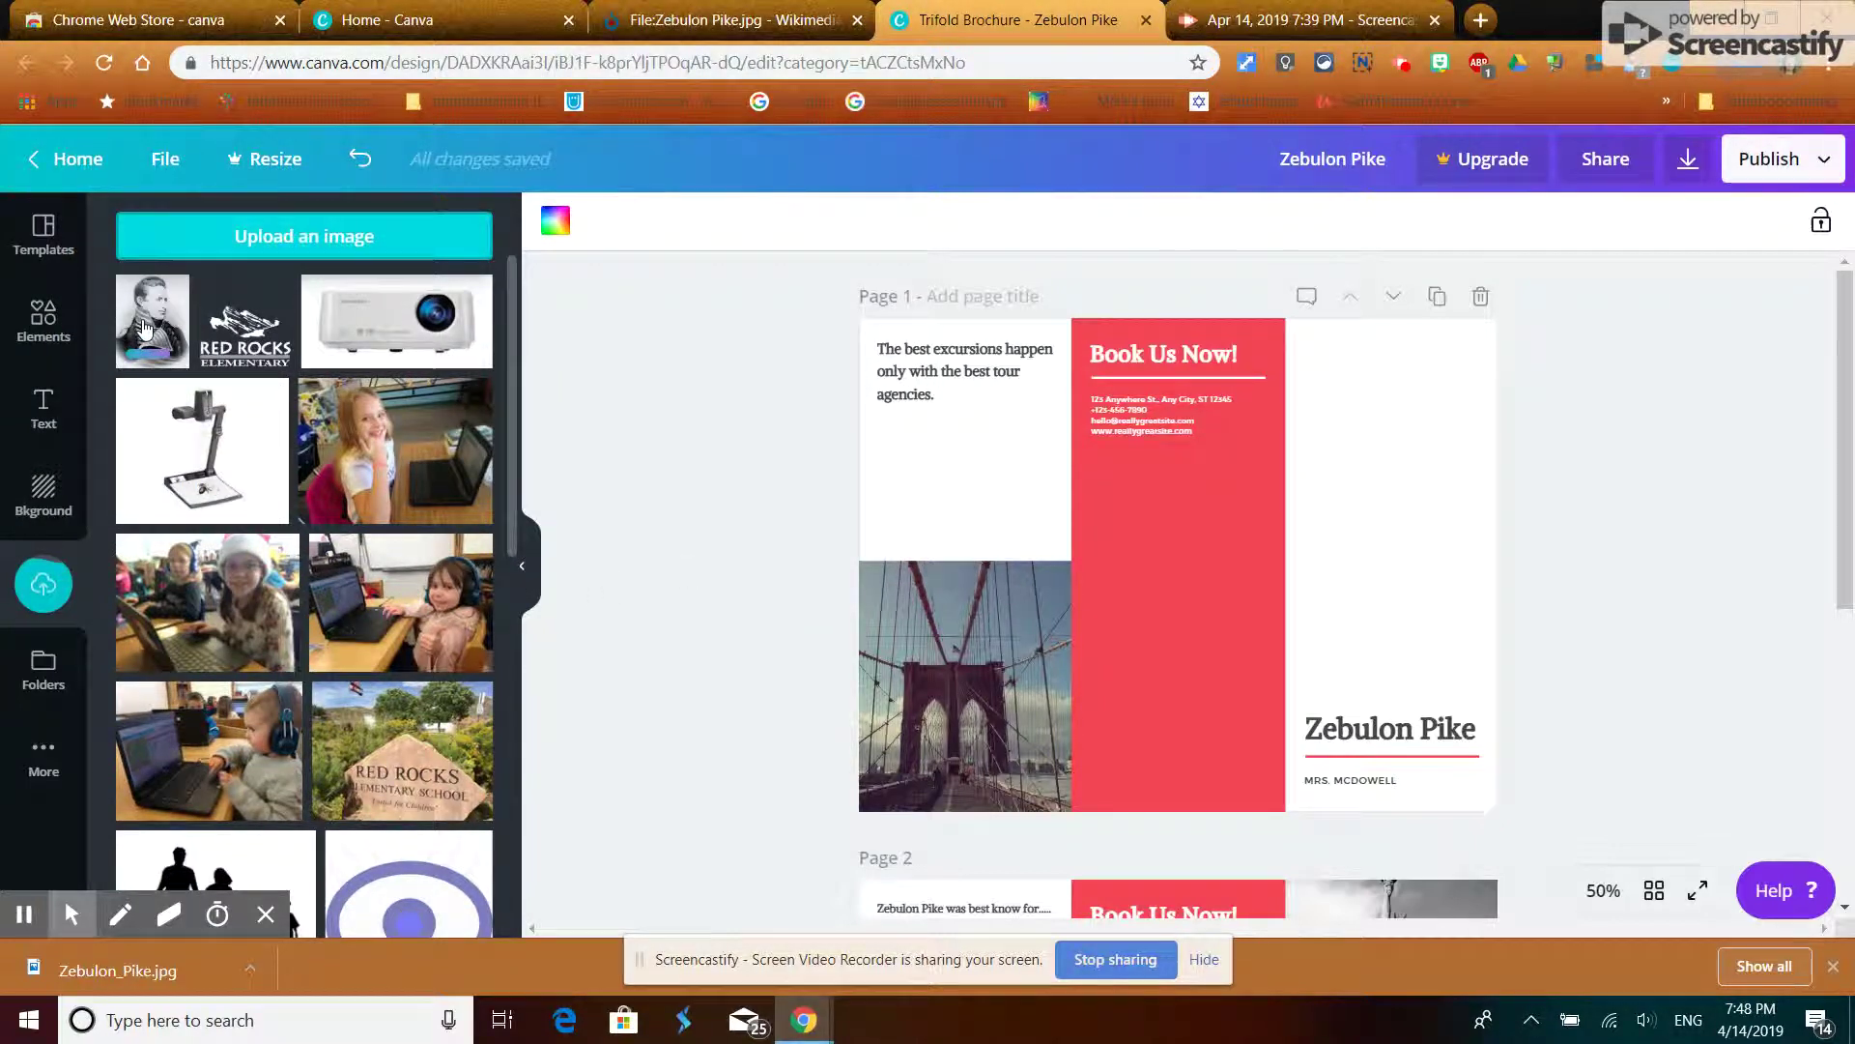
# - Place the uploaded portrait above the Zebulon Pike title on page 1, scaled to fit the panel's width, and save the design
pyautogui.moveTo(142, 334); pyautogui.dragTo(1208, 367)
pyautogui.moveTo(1187, 706); pyautogui.dragTo(1296, 600)
pyautogui.moveTo(1337, 508); pyautogui.dragTo(1339, 512)
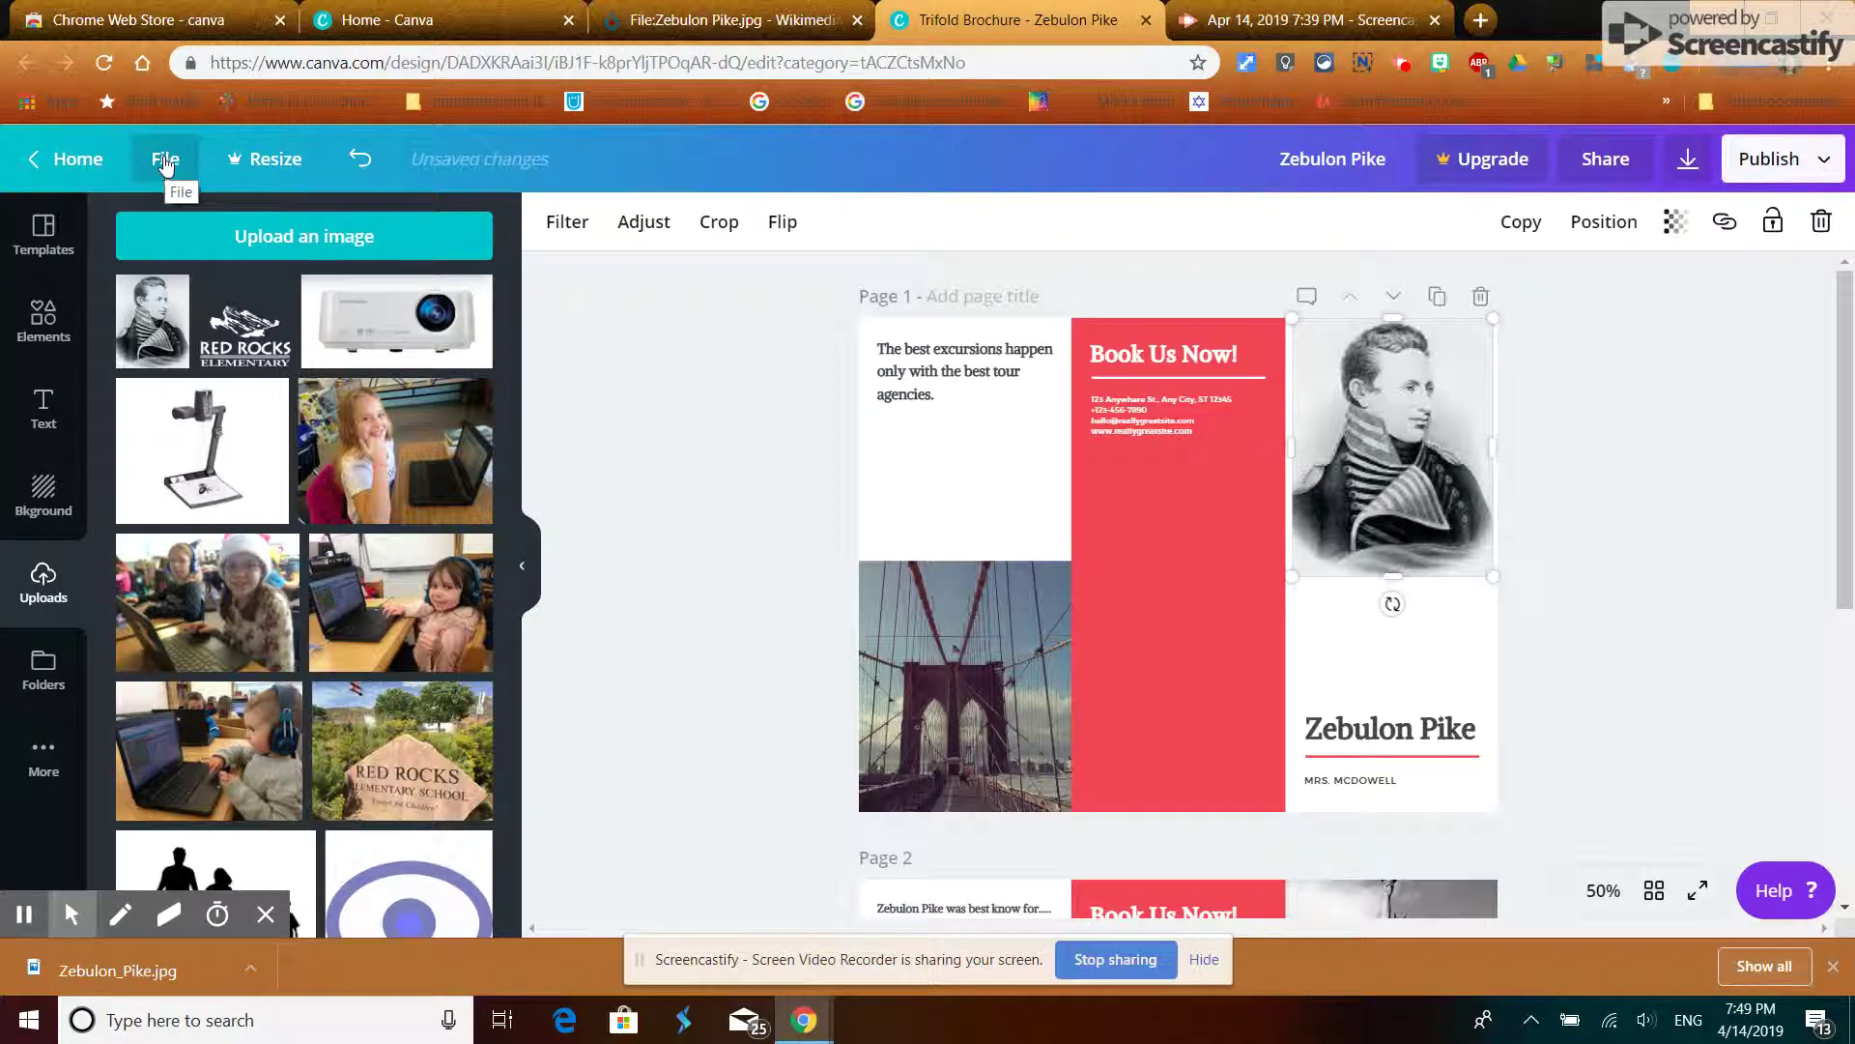
pyautogui.click(165, 161)
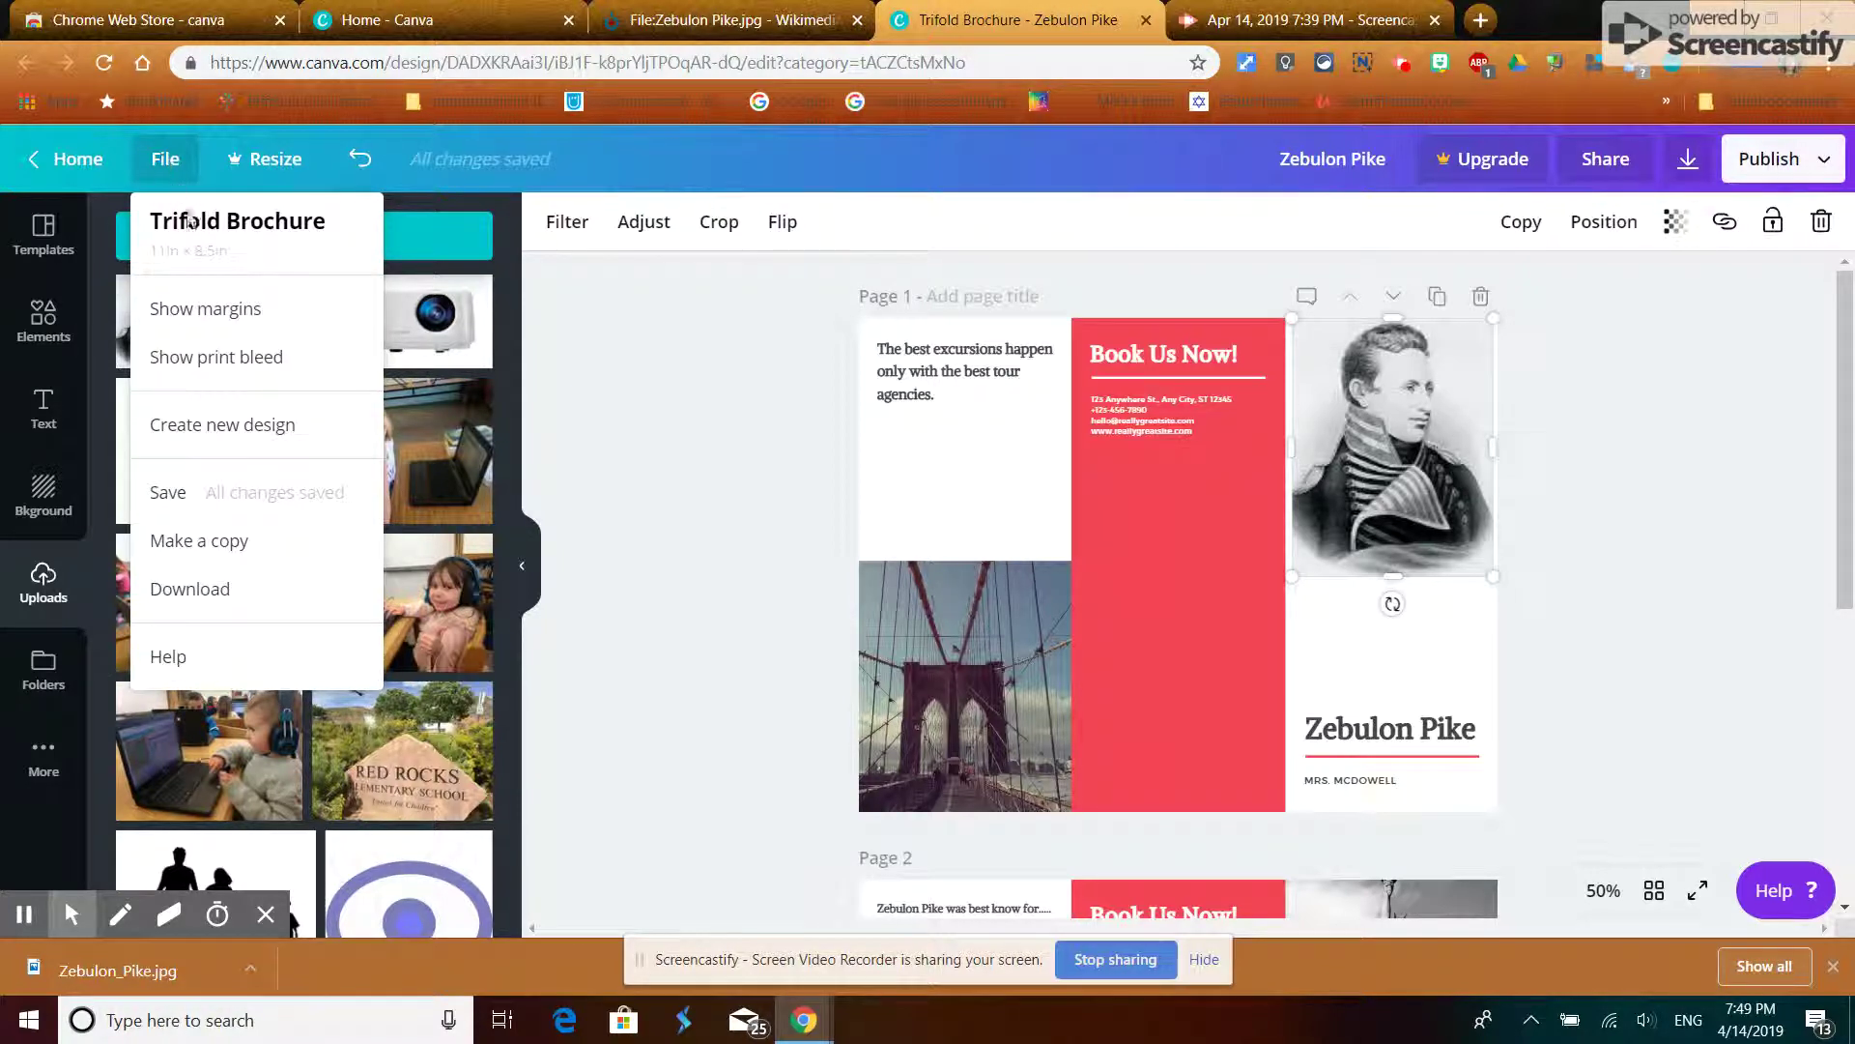
pyautogui.click(178, 504)
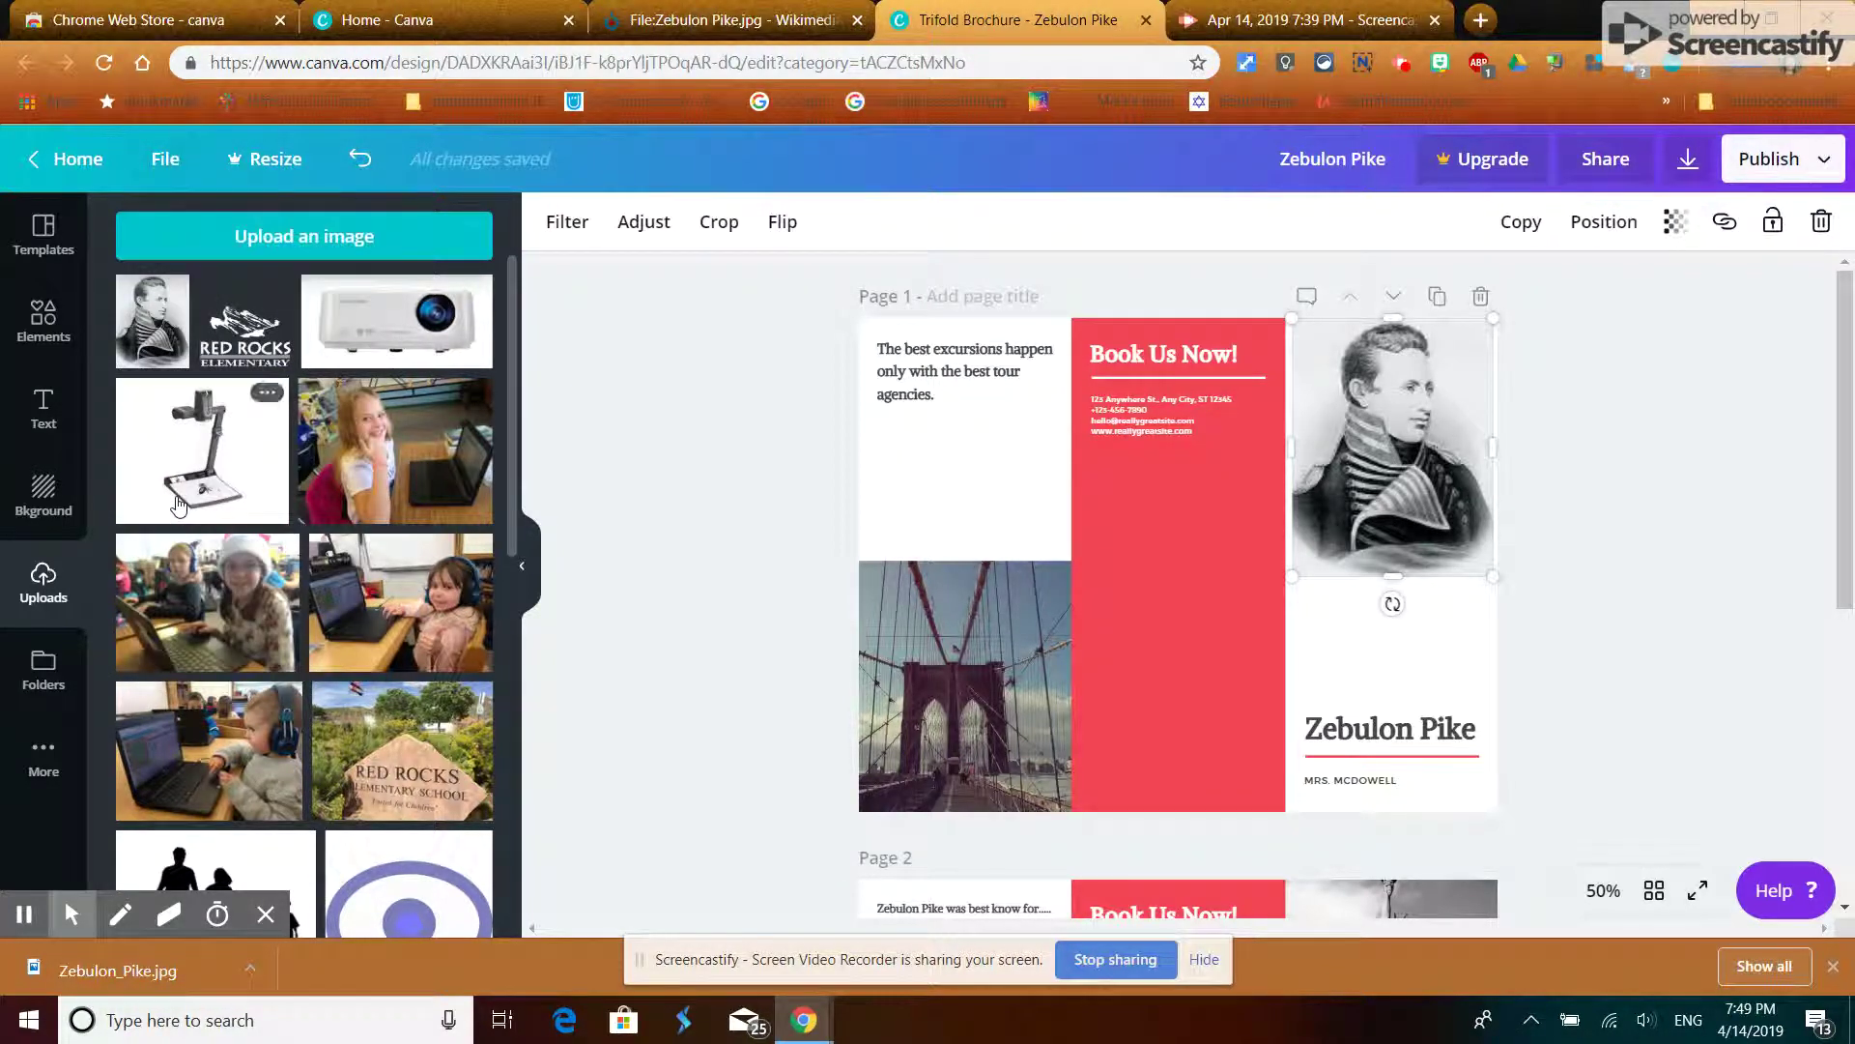